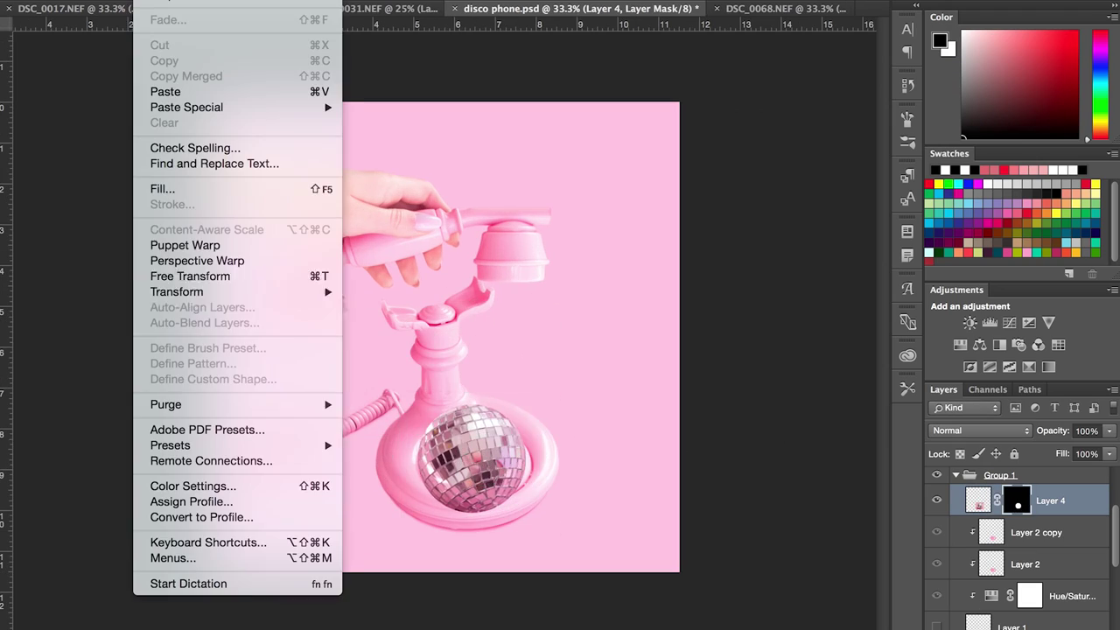
# Perspective-warp the disco ball, pinning its corners onto the pink telephone base.
pyautogui.click(197, 261)
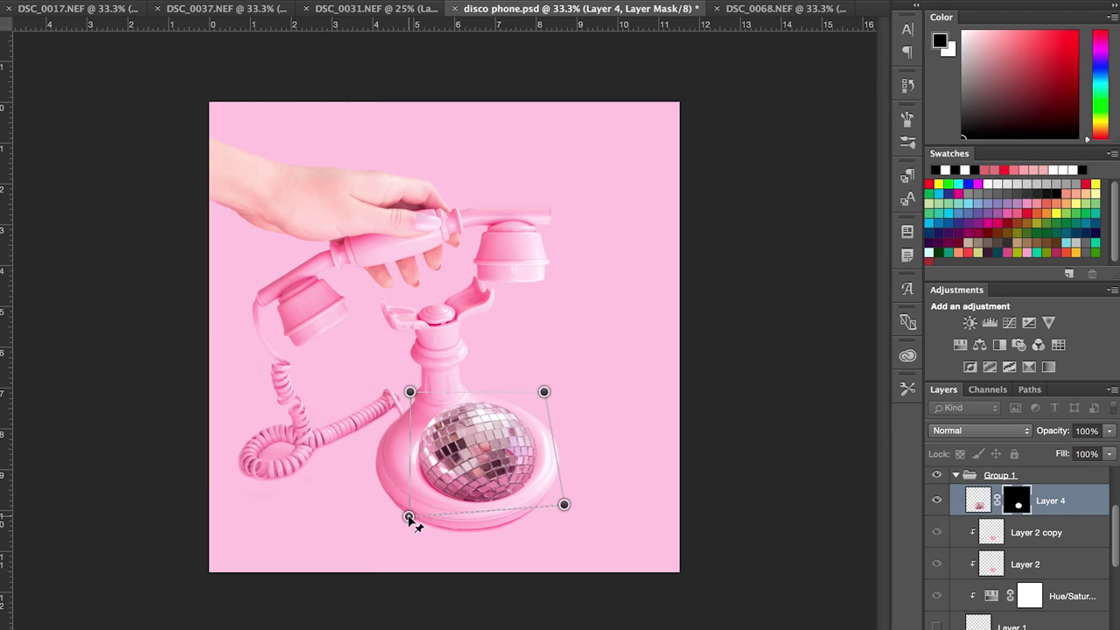
pyautogui.moveTo(545, 392); pyautogui.dragTo(534, 401)
pyautogui.moveTo(408, 393); pyautogui.dragTo(414, 411)
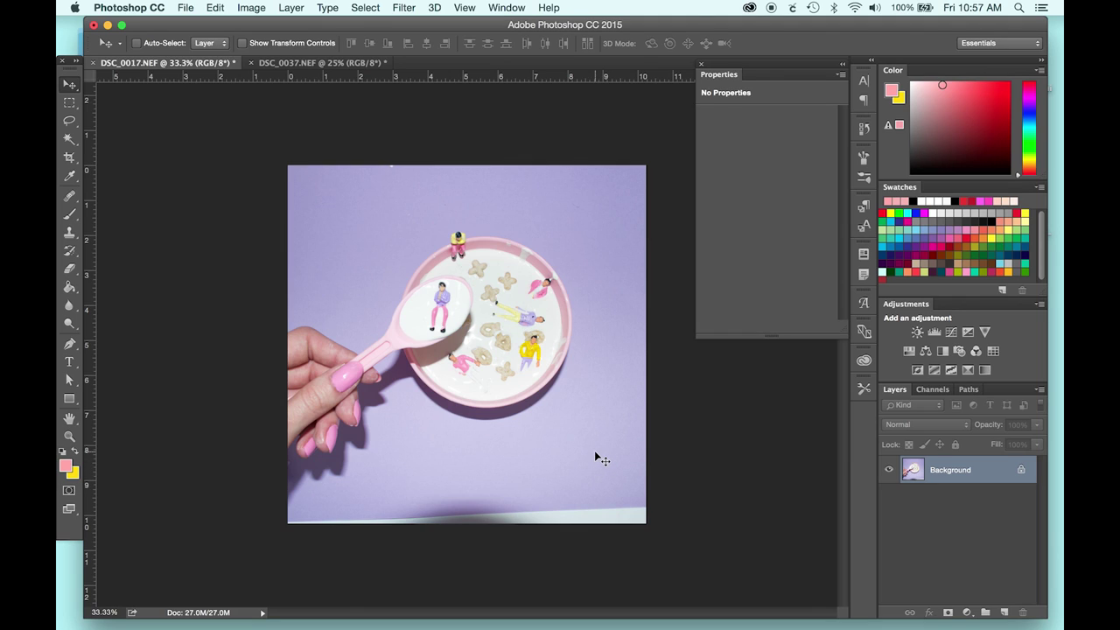
pyautogui.press('w')
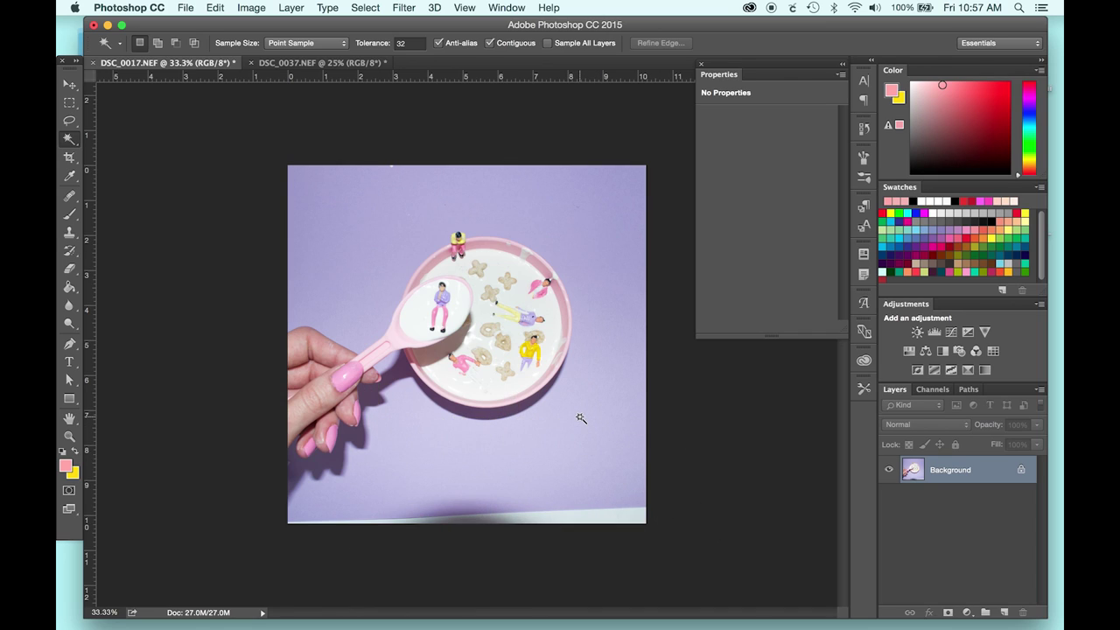
# Pick the Magic Wand from the selection tools flyout and select the purple backdrop.
pyautogui.click(73, 142)
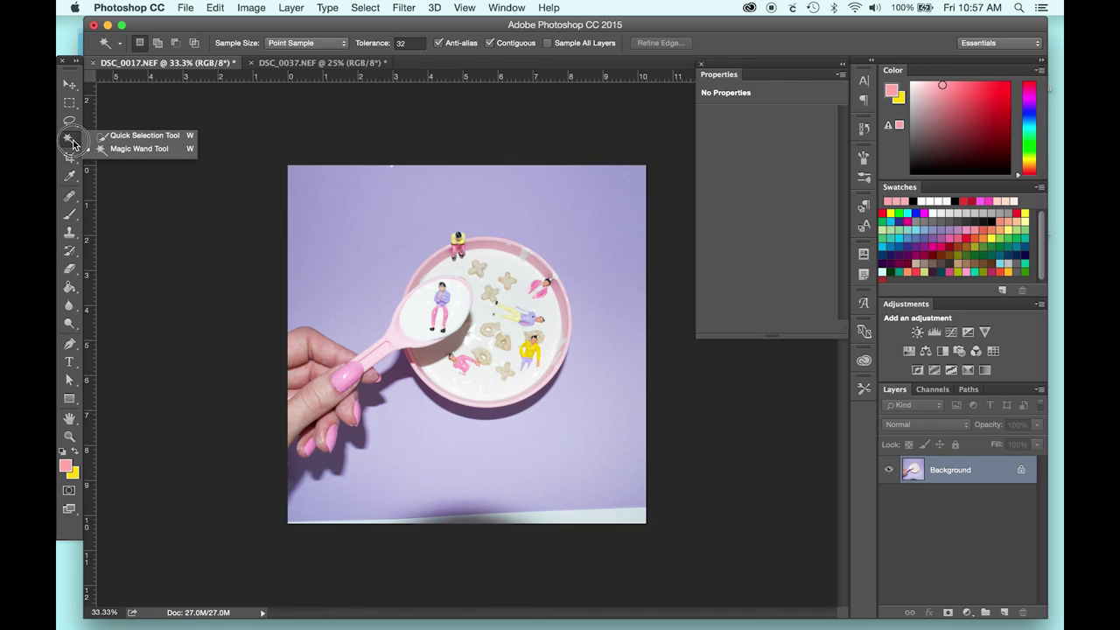
pyautogui.moveTo(73, 142)
pyautogui.mouseDown()
pyautogui.moveTo(131, 138)
pyautogui.moveTo(137, 158)
pyautogui.mouseUp()
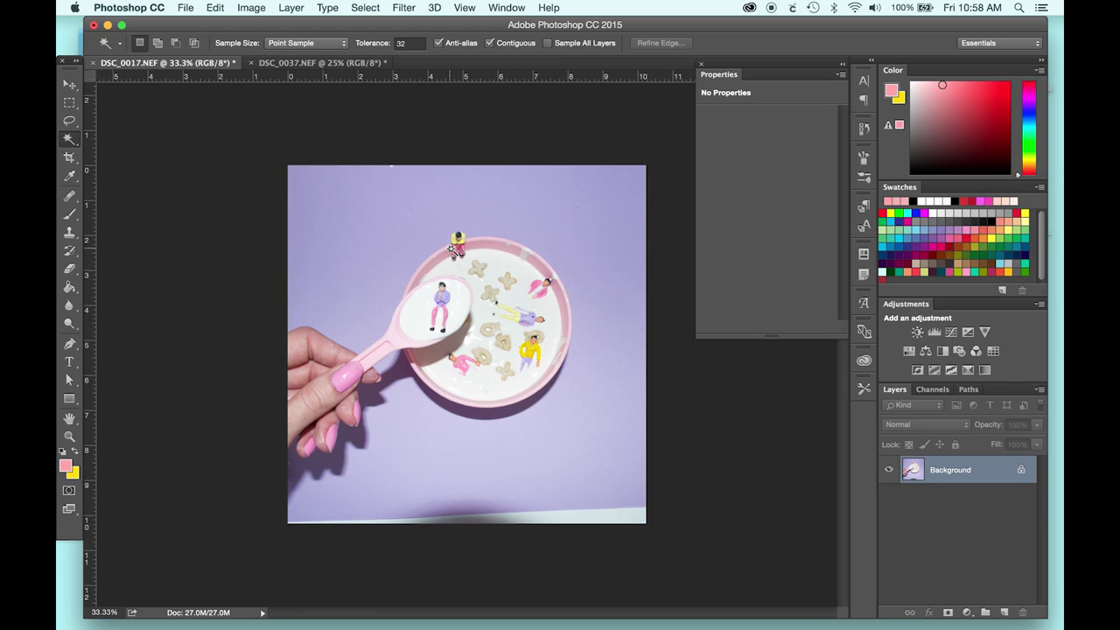
pyautogui.click(596, 417)
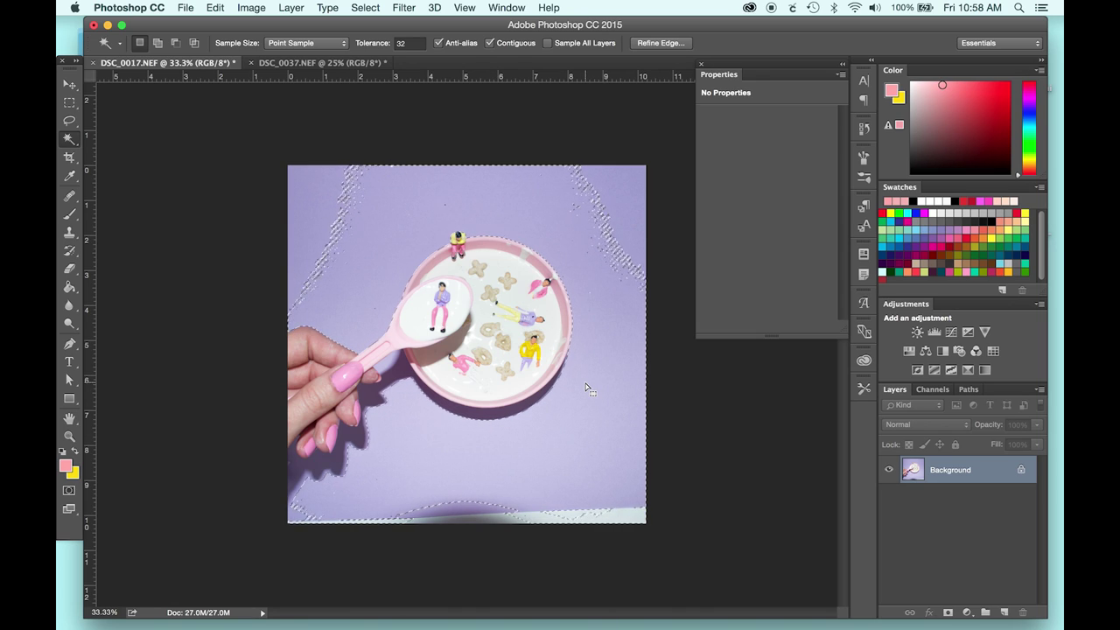
# Shift-add the lighter bottom strip to the purple backdrop selection around the bowl and hand.
pyautogui.press('shift')
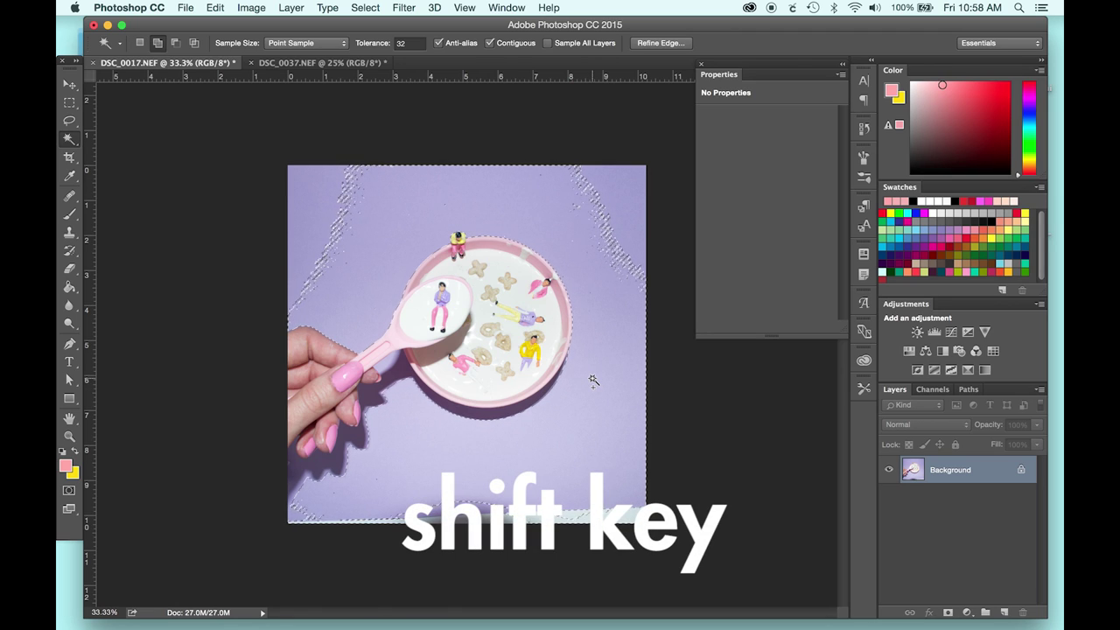
pyautogui.keyDown('shift'); pyautogui.click(620, 192); pyautogui.keyUp('shift')
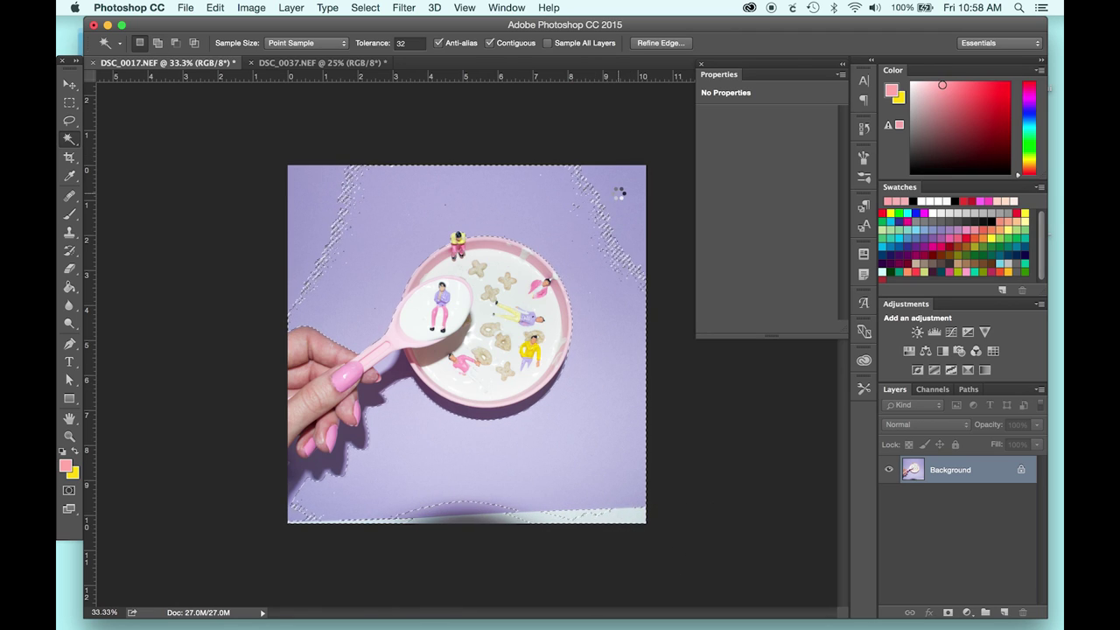
pyautogui.press('shift')
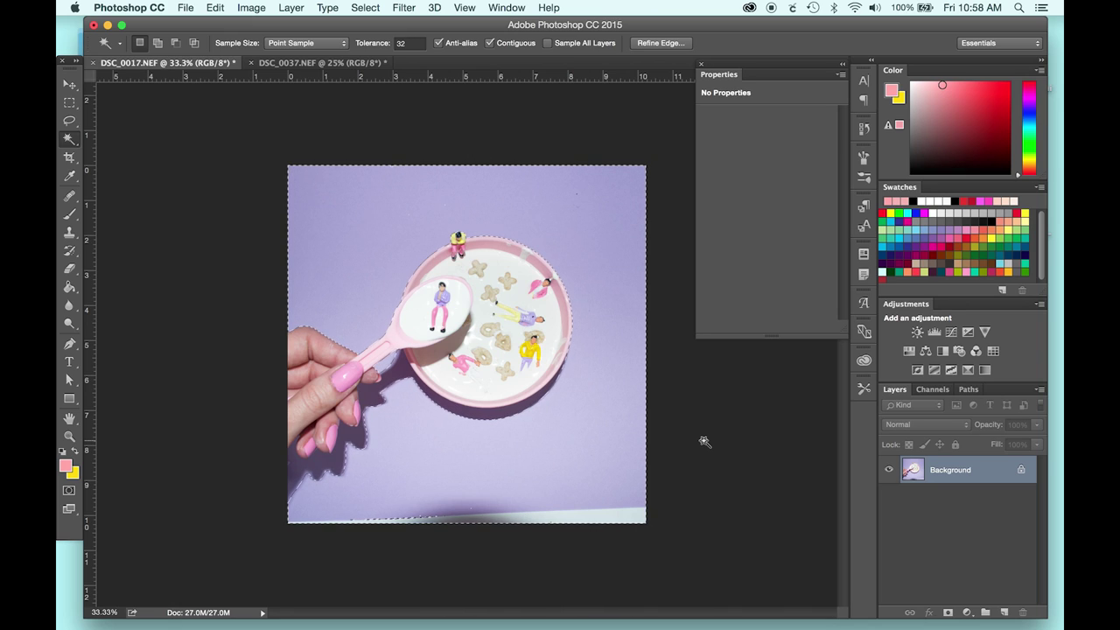
pyautogui.click(948, 614)
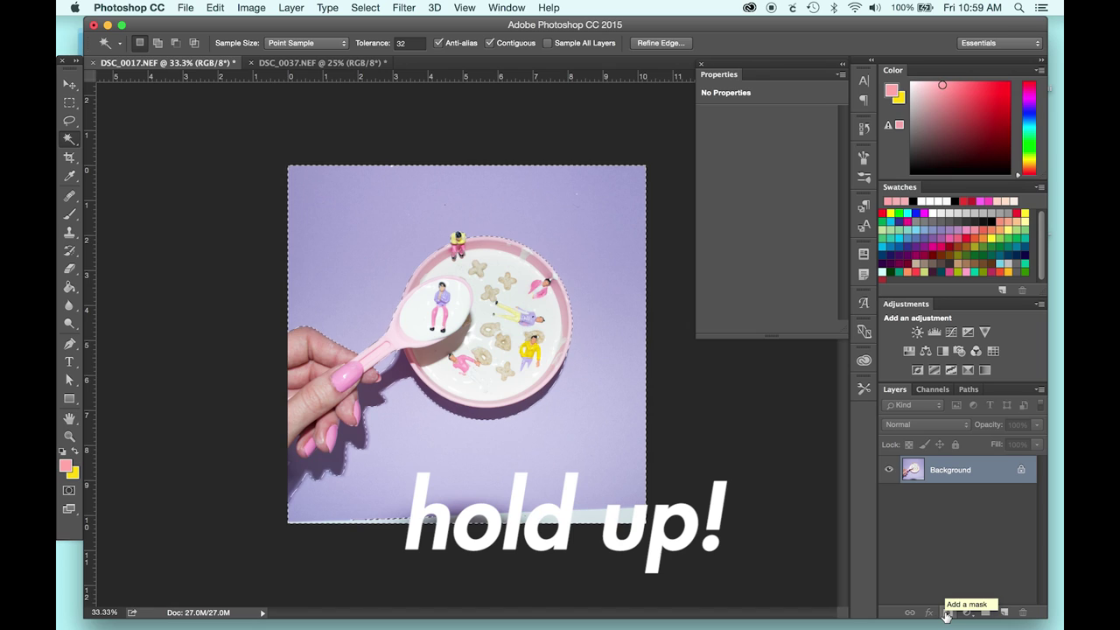
pyautogui.click(947, 614)
pyautogui.press('super+plus')
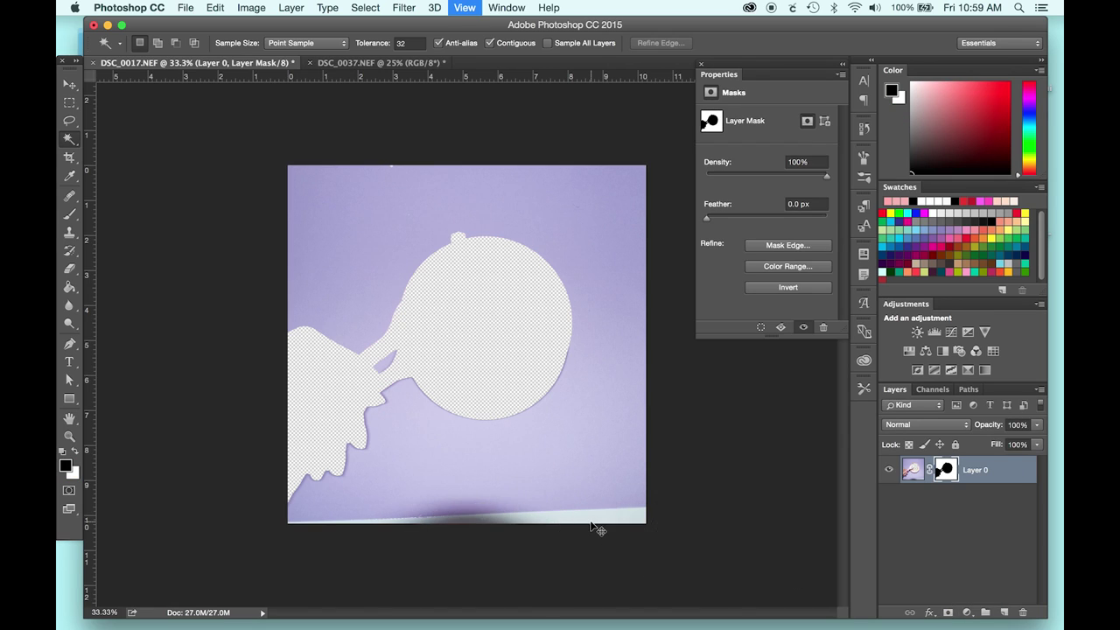
pyautogui.press('super+plus')
pyautogui.press('super+plus')
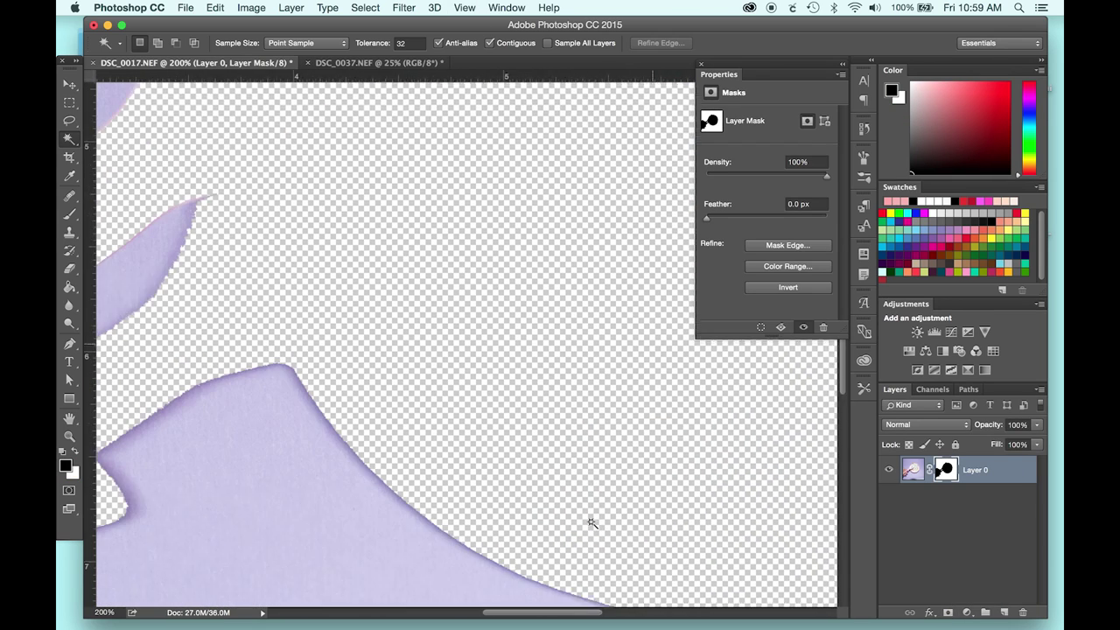
pyautogui.press('super+plus')
pyautogui.press('super+plus')
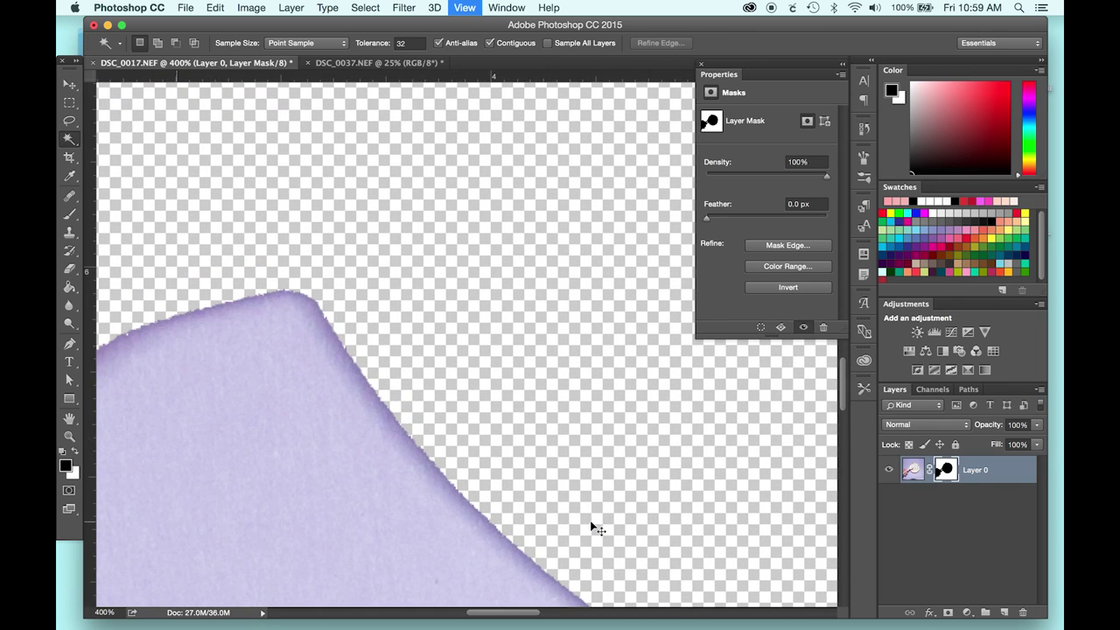
pyautogui.hscroll(-5, 592, 524)
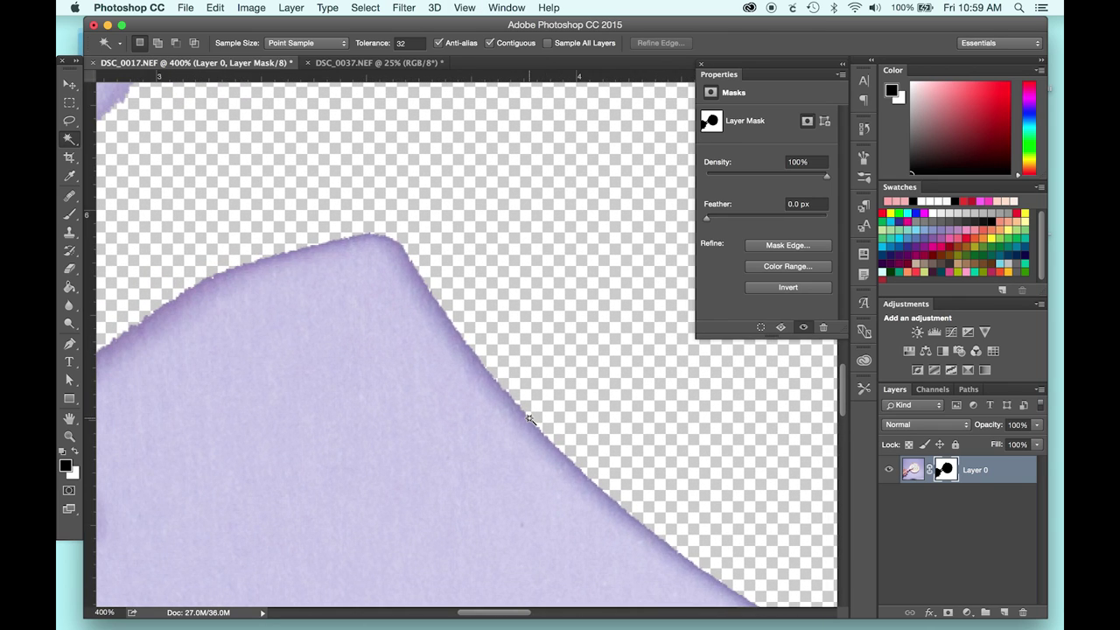
pyautogui.press('super+plus')
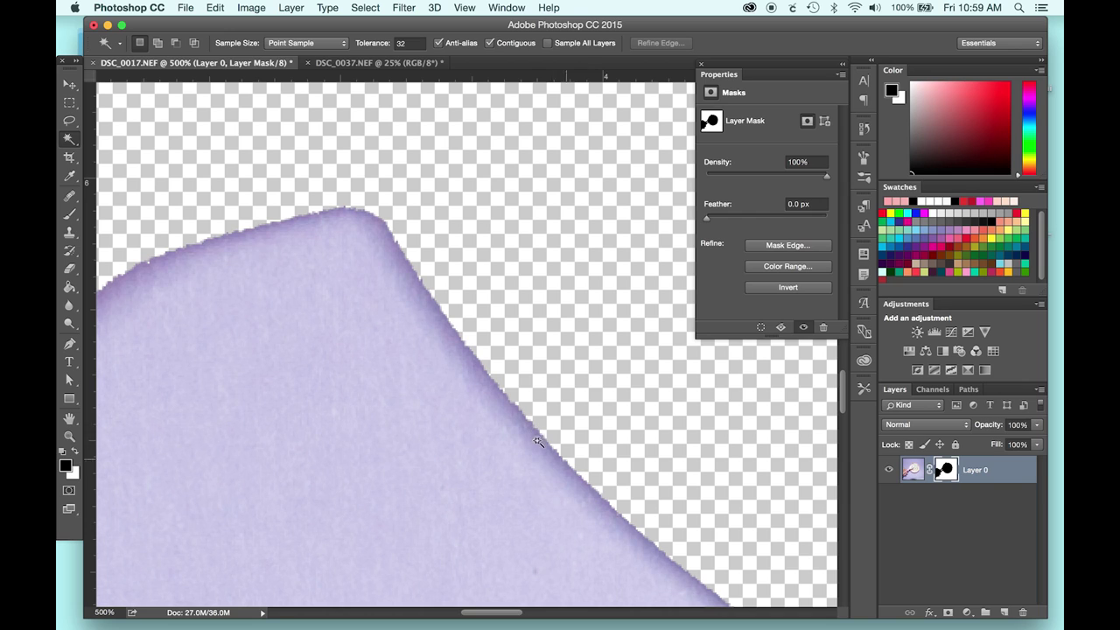
pyautogui.press('super+plus')
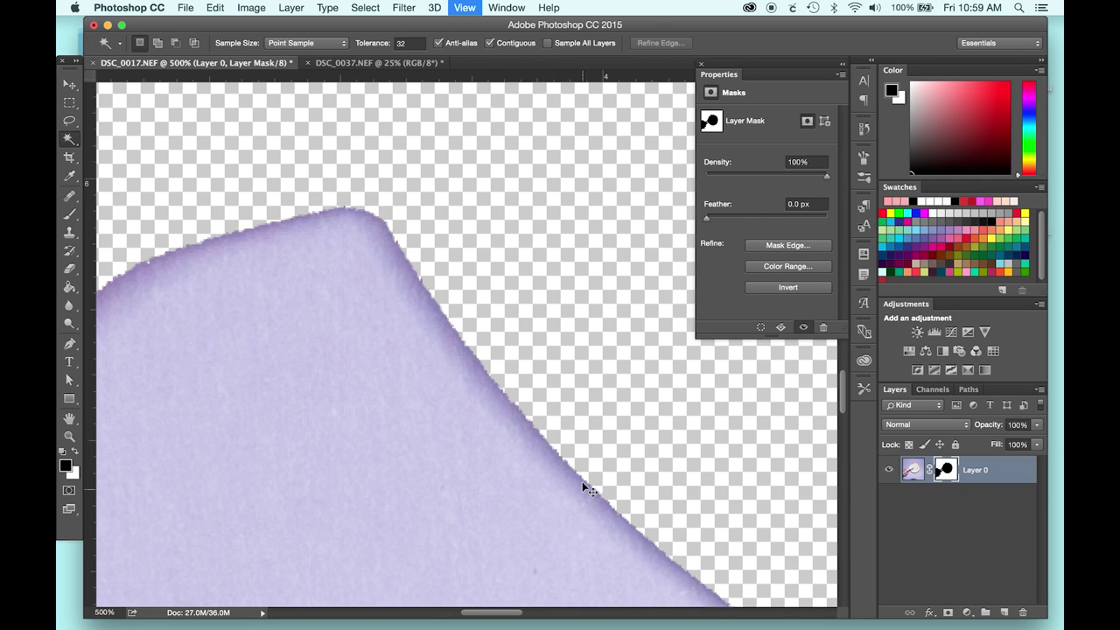
pyautogui.press('super+minus')
pyautogui.press('super+minus')
pyautogui.press('super+minus')
pyautogui.press('super+minus')
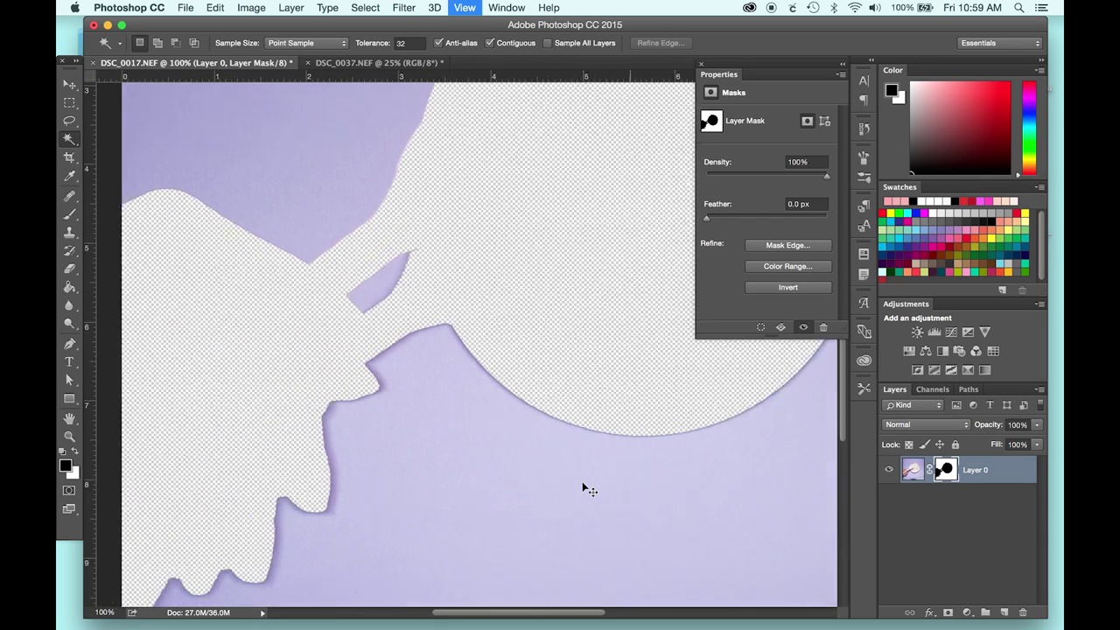
pyautogui.press('super+minus')
pyautogui.press('super+minus')
pyautogui.press('super+minus')
pyautogui.press('super+z')
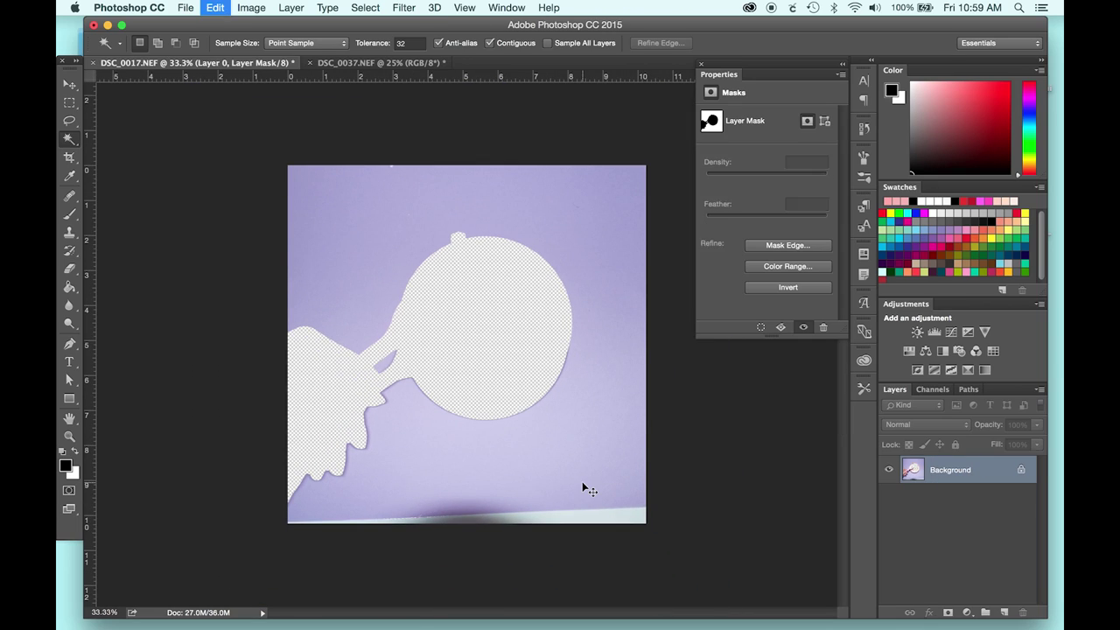
pyautogui.press('alt+super+z')
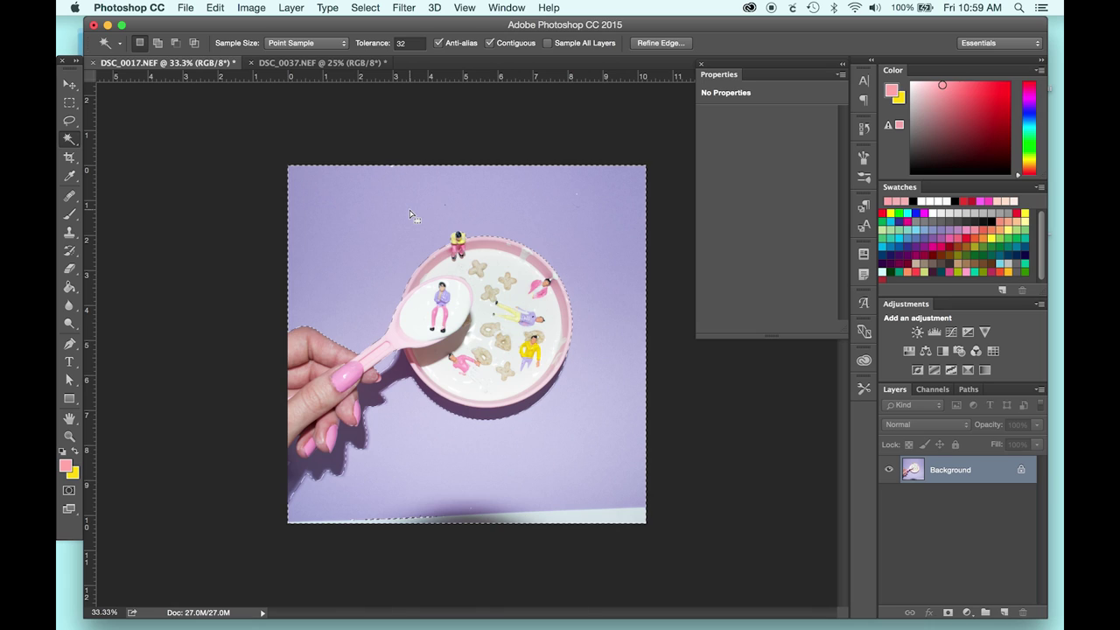
# Apply Refine Edge with Smooth set to 25 to the purple-background selection.
pyautogui.click(365, 7)
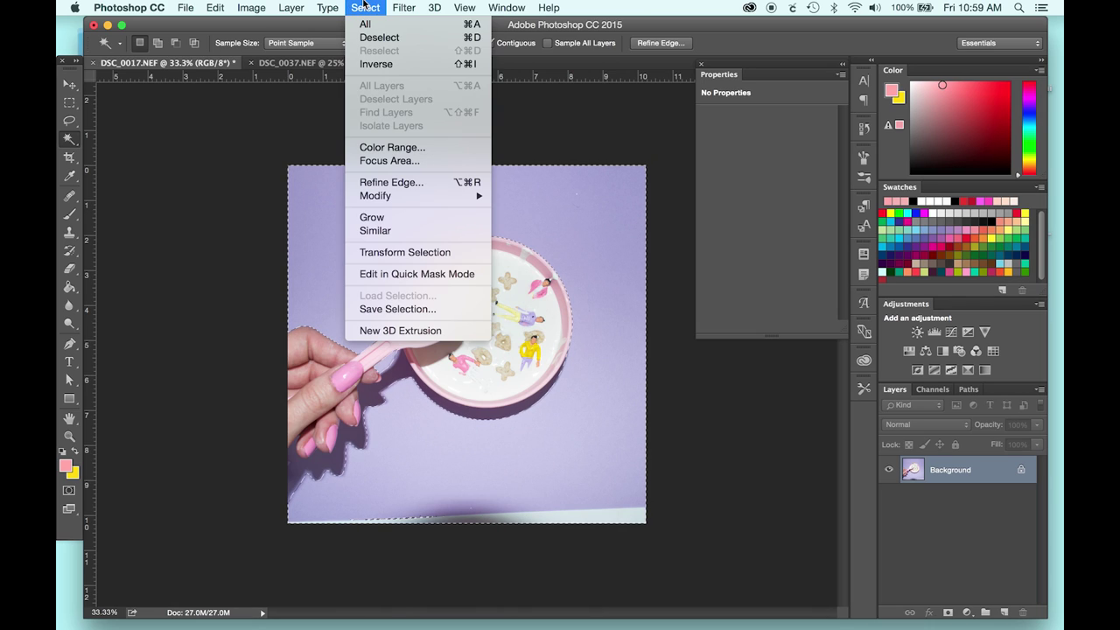
pyautogui.click(419, 191)
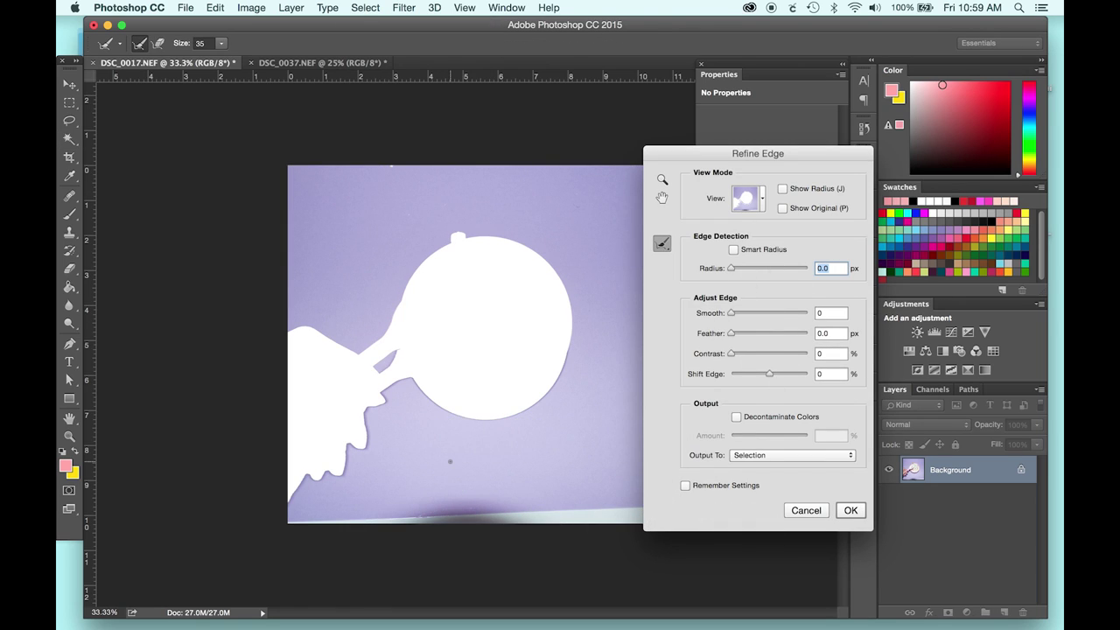
pyautogui.scroll(6, 450, 461)
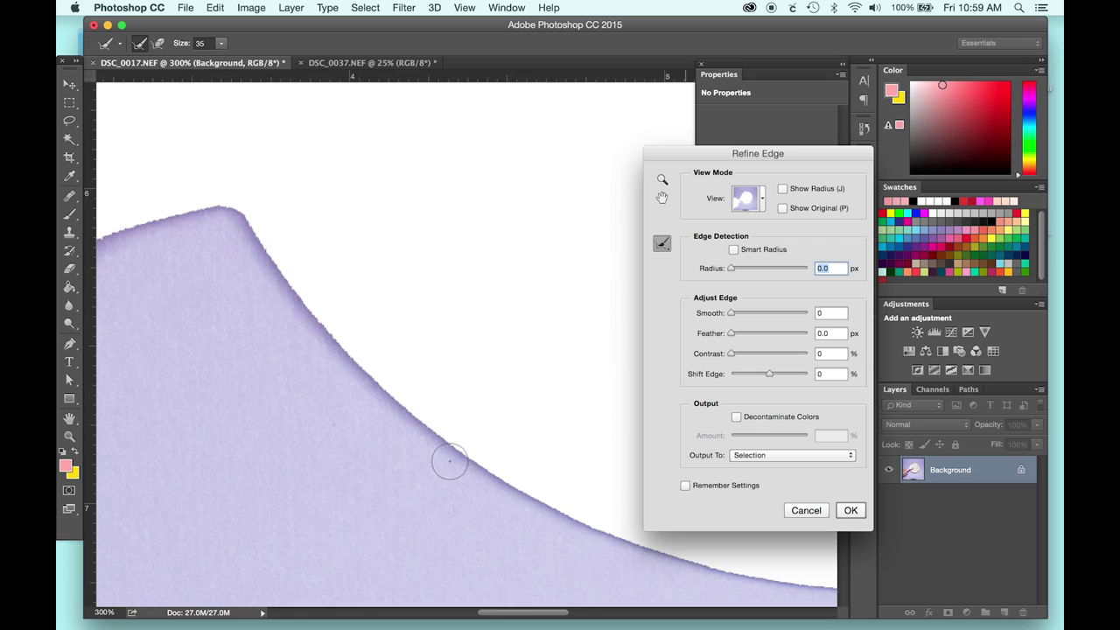
pyautogui.scroll(5, 450, 461)
pyautogui.hscroll(-5, 449, 461)
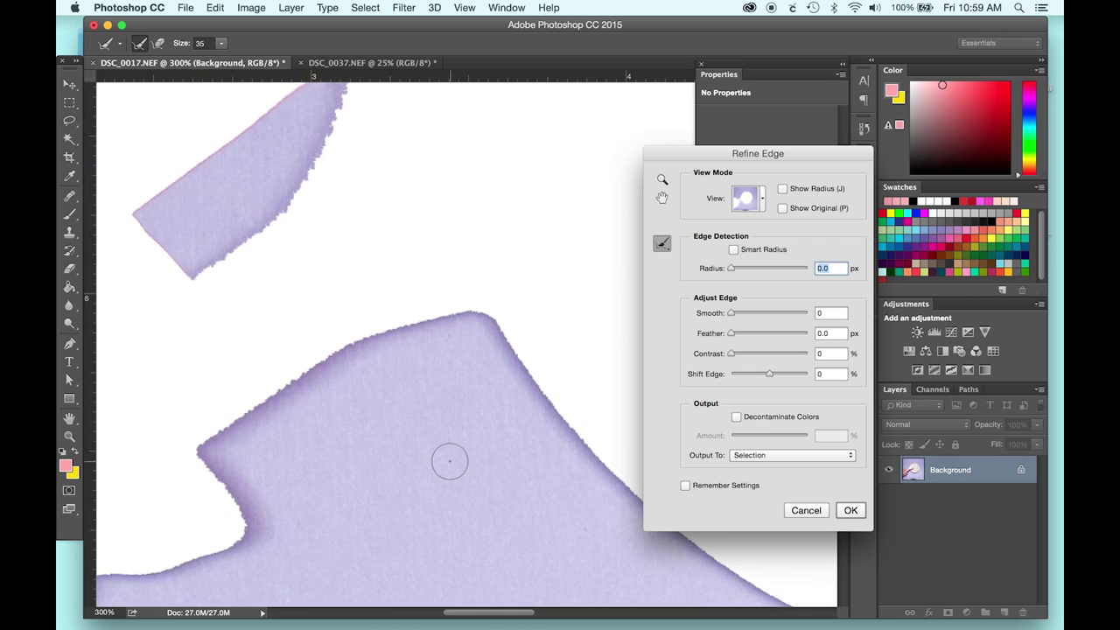
pyautogui.scroll(2, 450, 461)
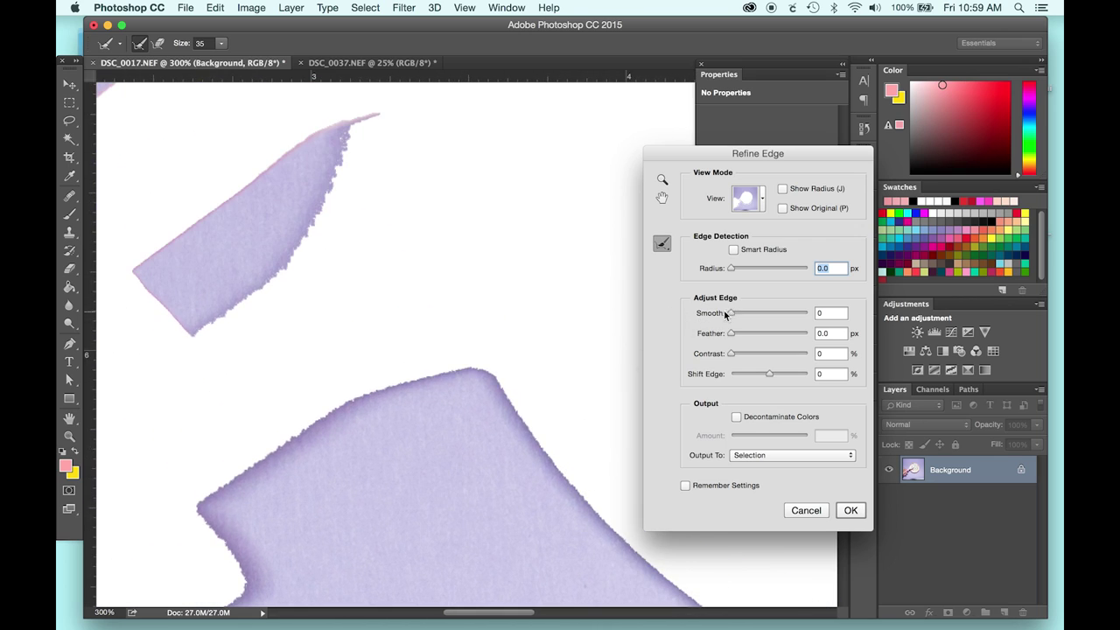
pyautogui.moveTo(732, 315); pyautogui.dragTo(750, 314)
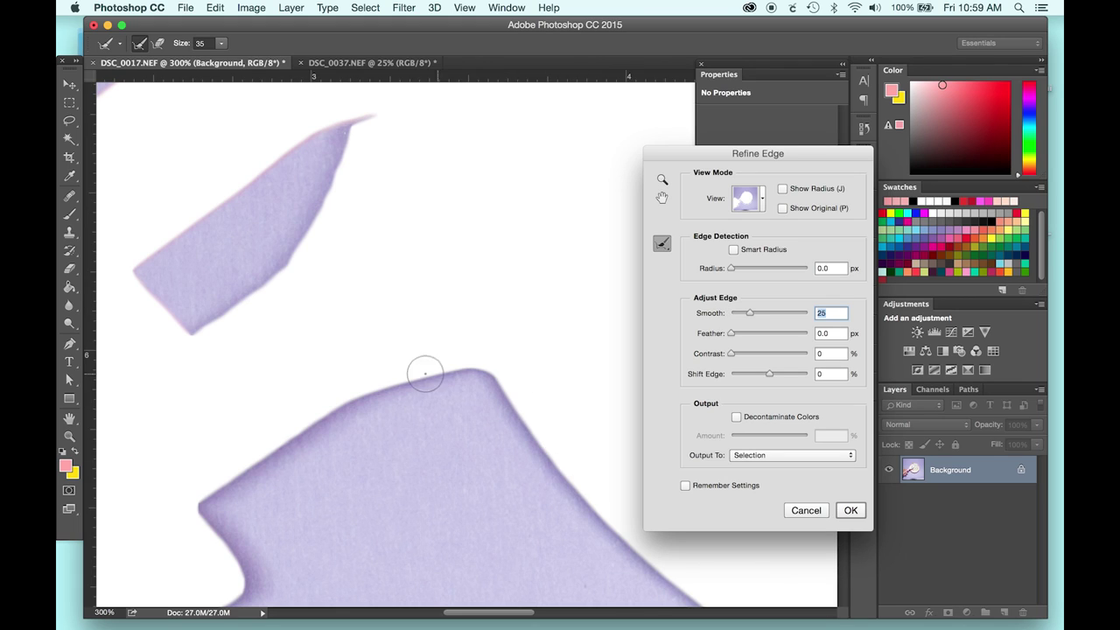
pyautogui.click(850, 510)
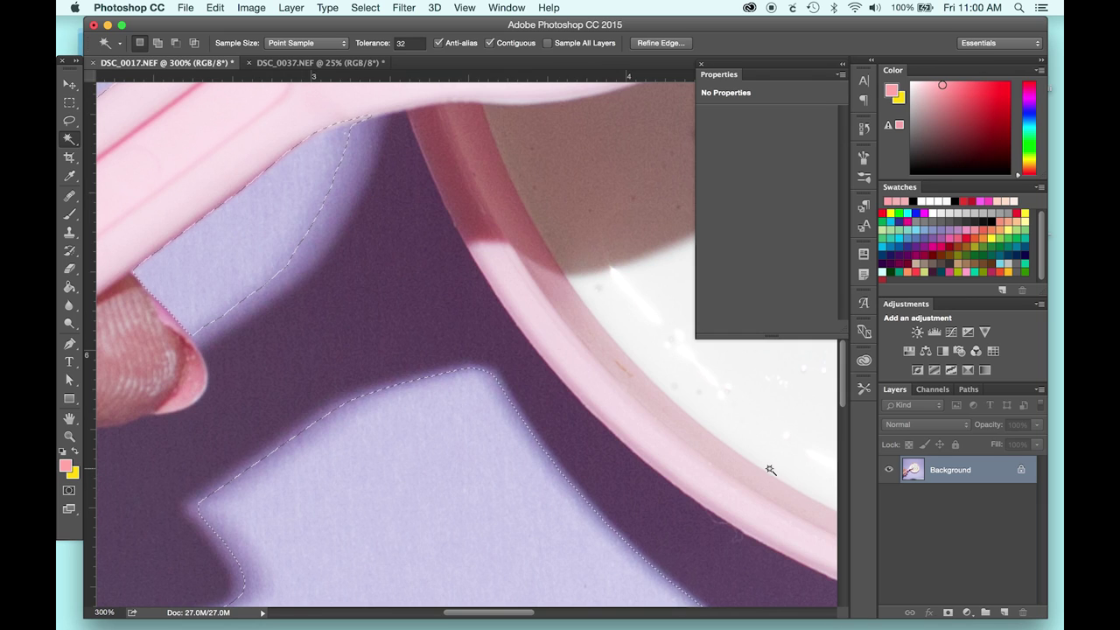
pyautogui.press('super+minus')
pyautogui.press('super+minus')
pyautogui.press('super+minus')
pyautogui.press('super+minus')
pyautogui.press('super+minus')
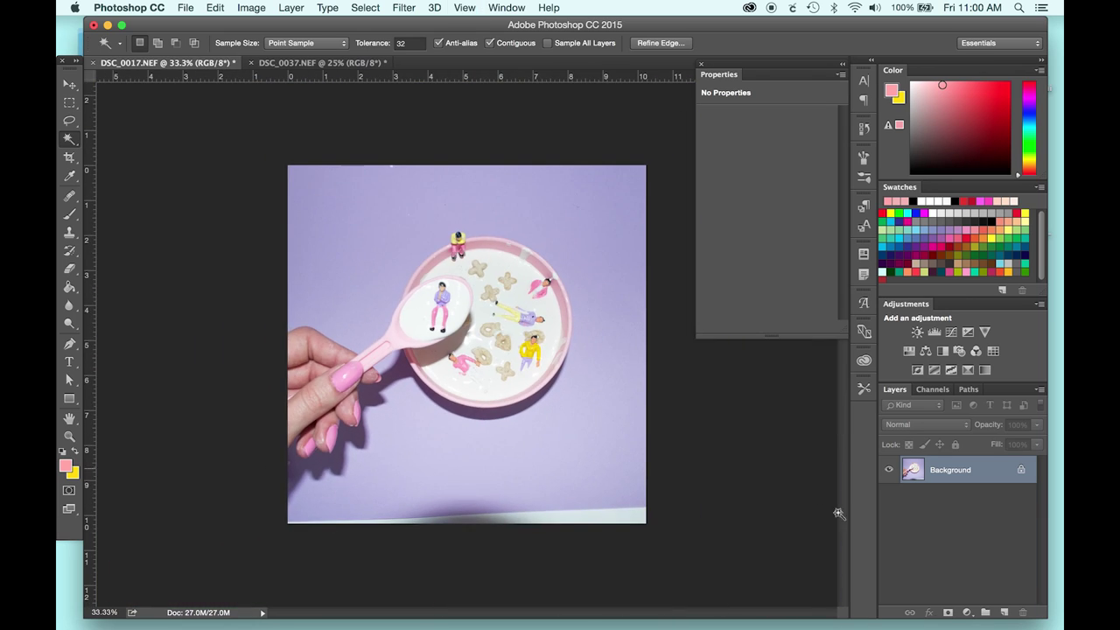
# Add a layer mask from the selection and invert it so the bowl, spoon and hand show.
pyautogui.click(949, 613)
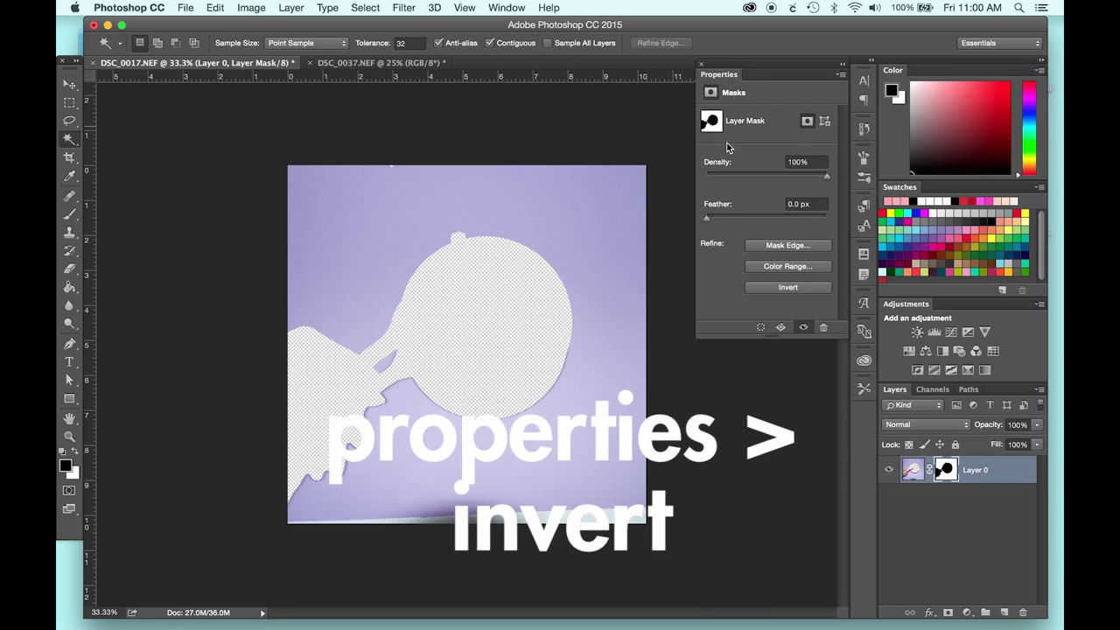
pyautogui.click(781, 289)
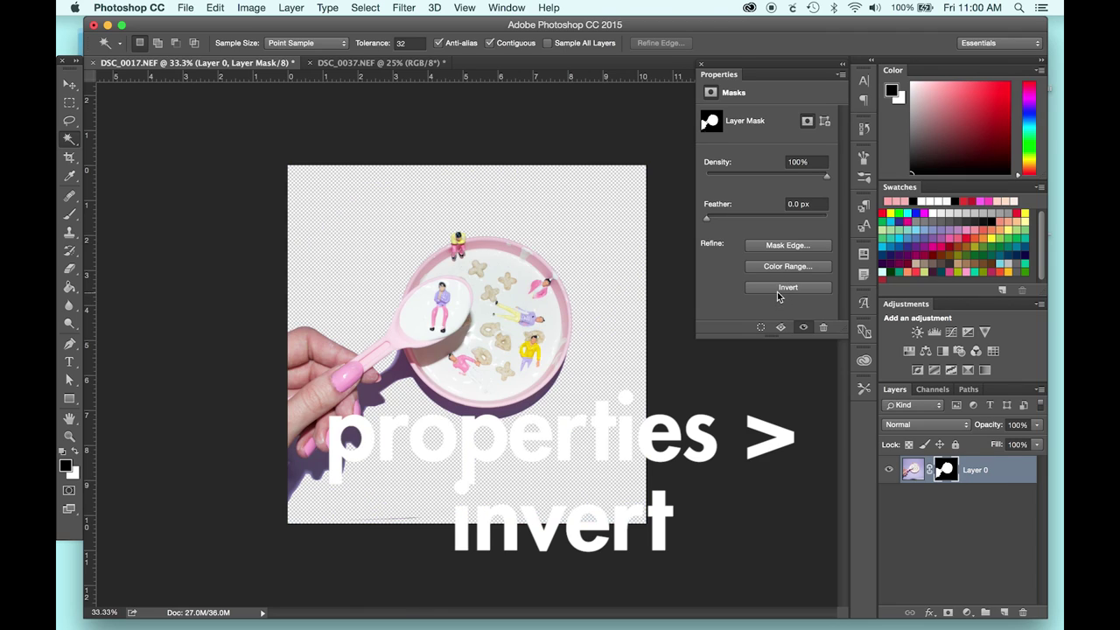
pyautogui.press('v')
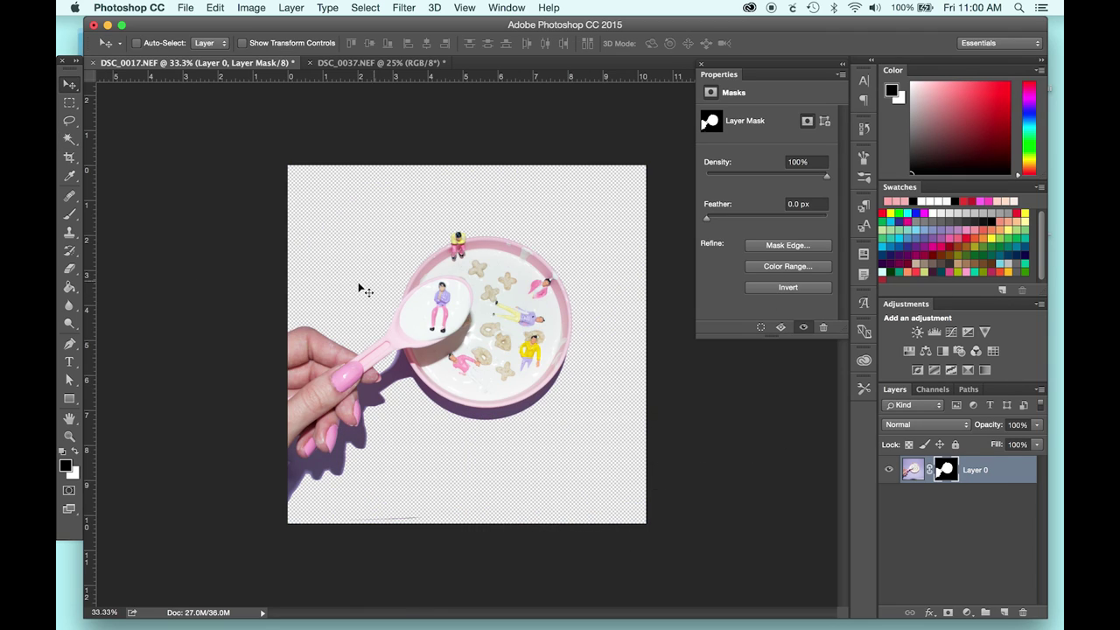
pyautogui.click(70, 399)
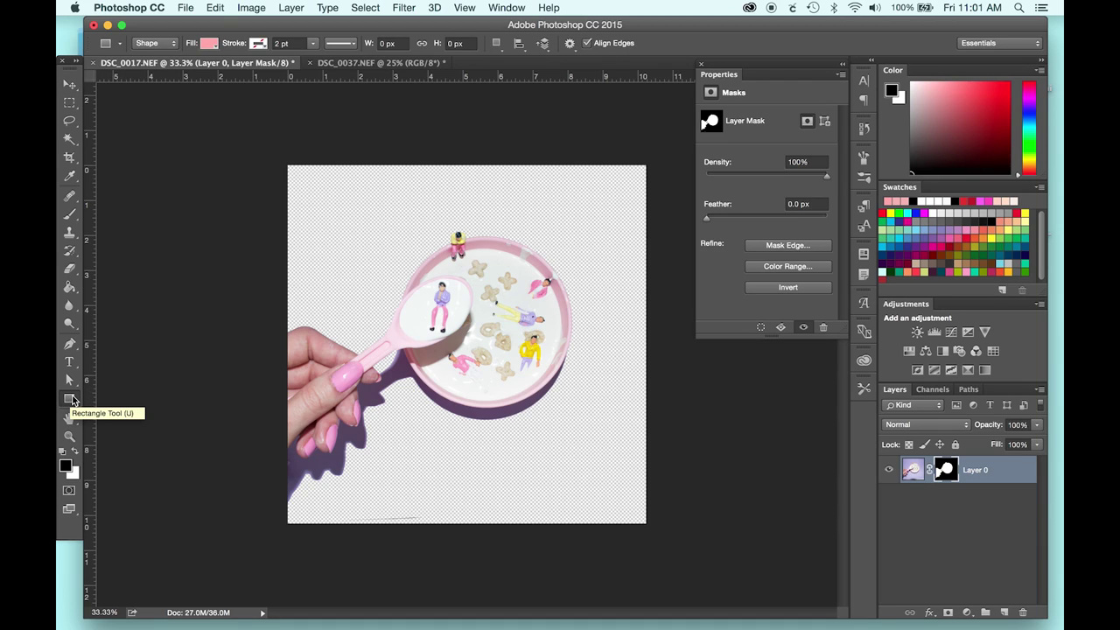
# Draw a full-canvas rectangle beneath the photo, filled with lavender #bab8dd sampled from the backdrop.
pyautogui.moveTo(275, 156); pyautogui.dragTo(660, 542)
pyautogui.press('super+bracketleft')
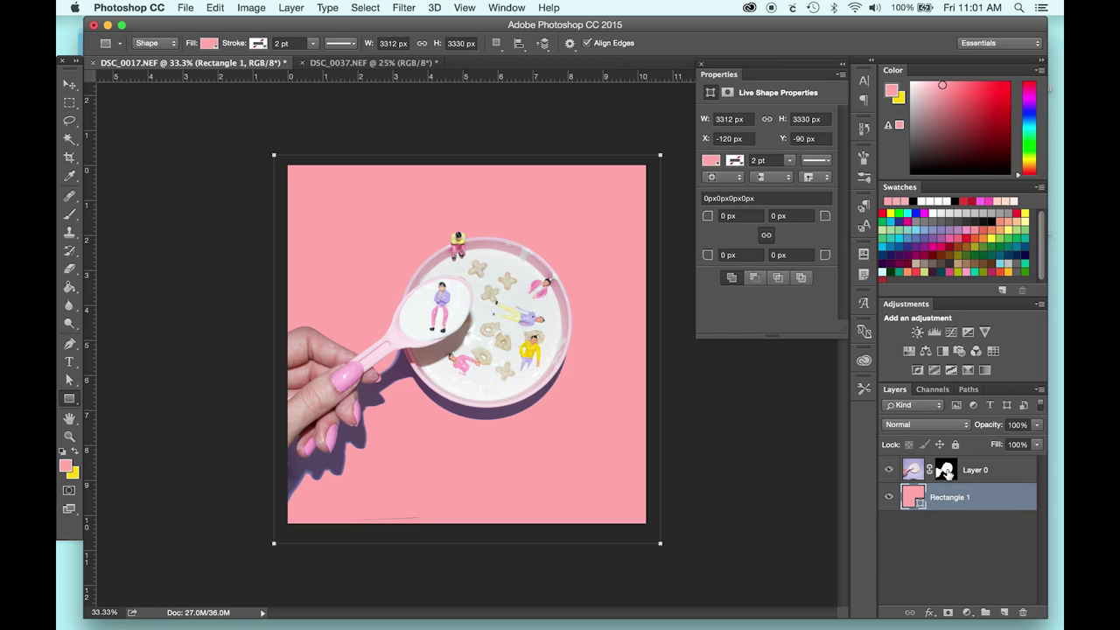
pyautogui.click(945, 471)
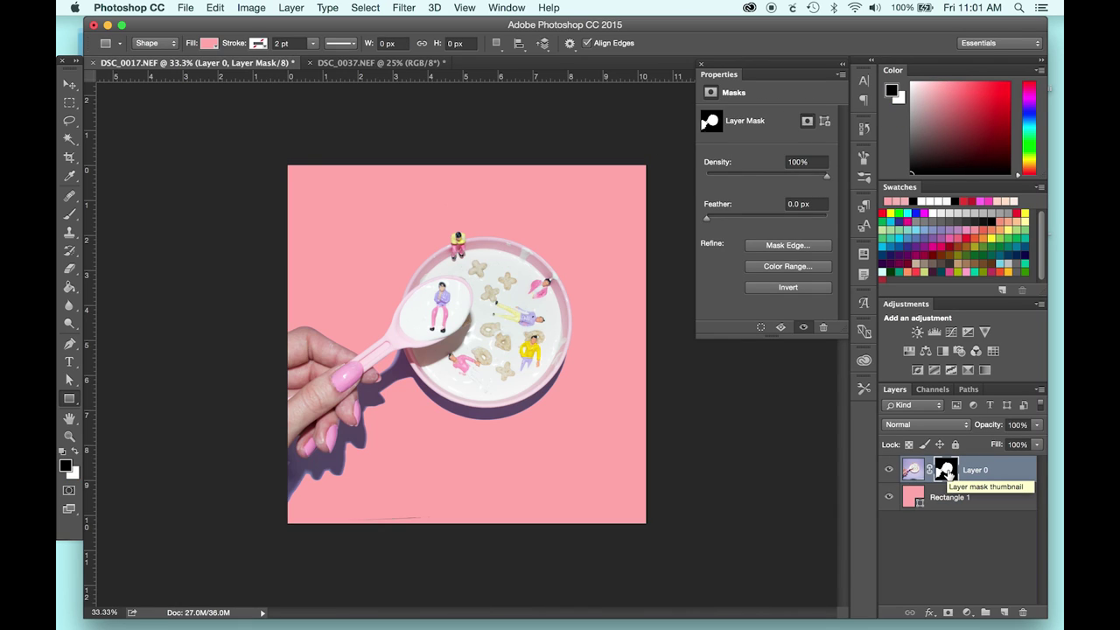
pyautogui.click(911, 471)
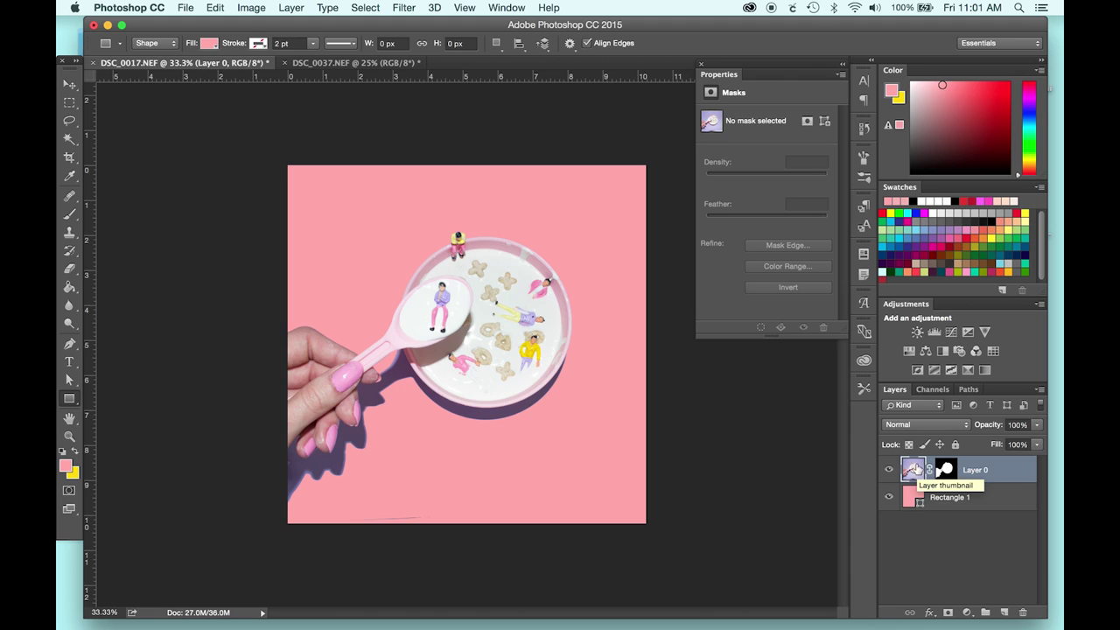
pyautogui.click(945, 470)
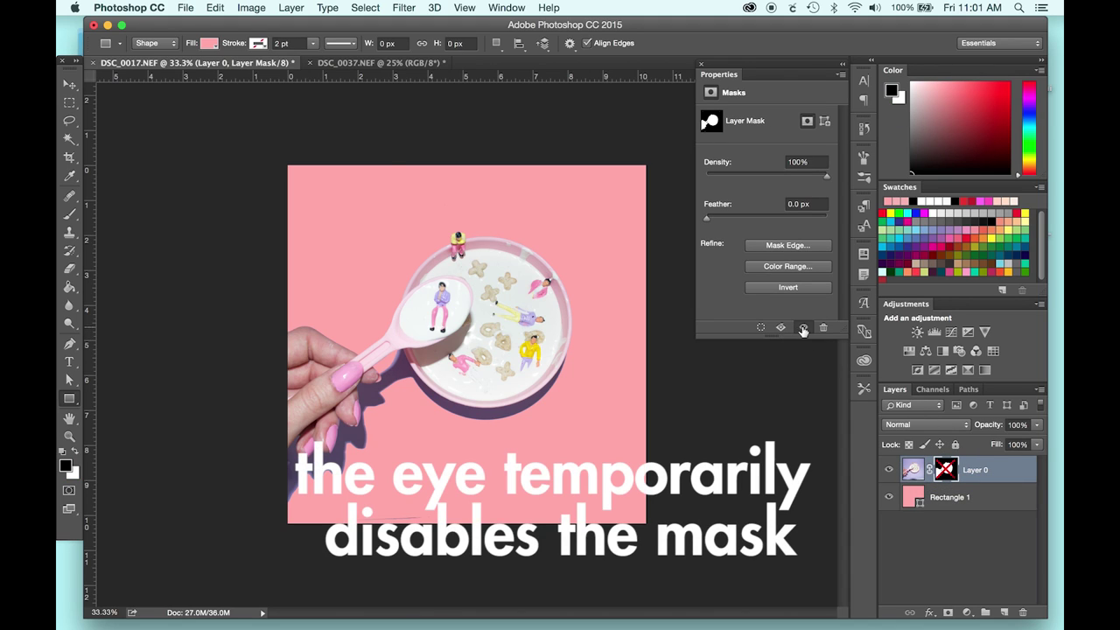
pyautogui.click(803, 328)
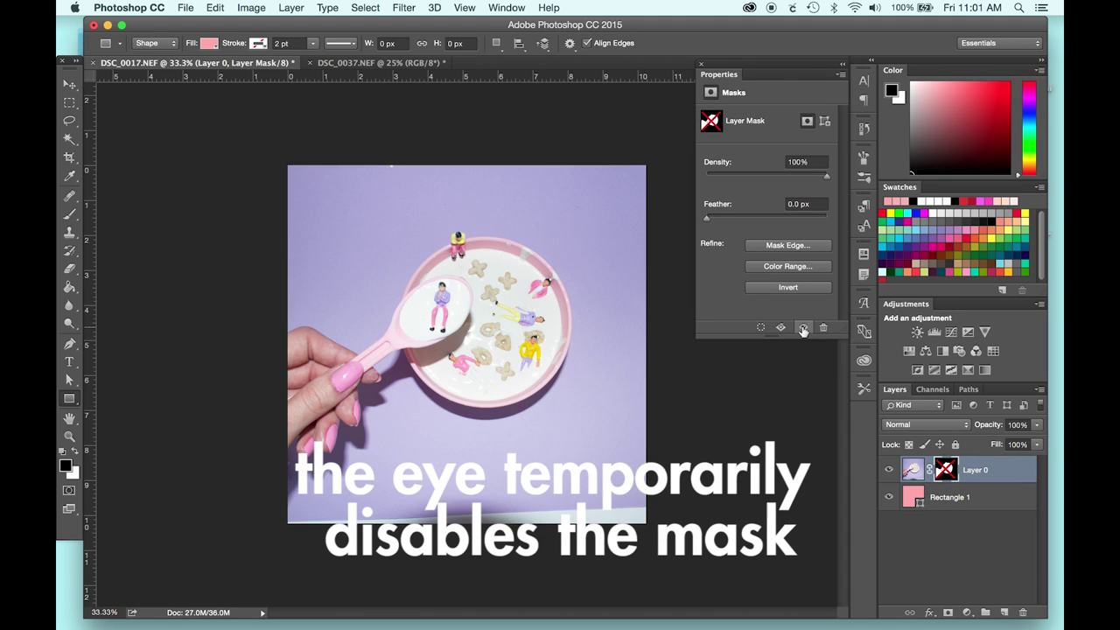
pyautogui.doubleClick(908, 498)
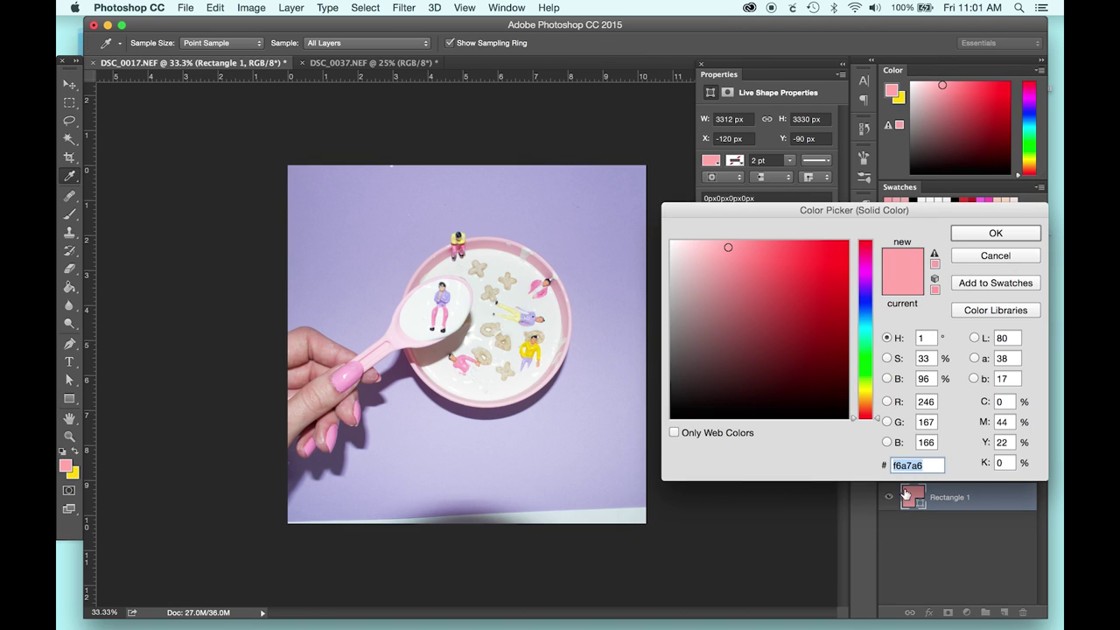
pyautogui.moveTo(583, 303)
pyautogui.mouseDown()
pyautogui.moveTo(552, 246)
pyautogui.moveTo(594, 316)
pyautogui.moveTo(563, 389)
pyautogui.moveTo(522, 428)
pyautogui.moveTo(553, 394)
pyautogui.moveTo(576, 308)
pyautogui.moveTo(575, 319)
pyautogui.mouseUp()
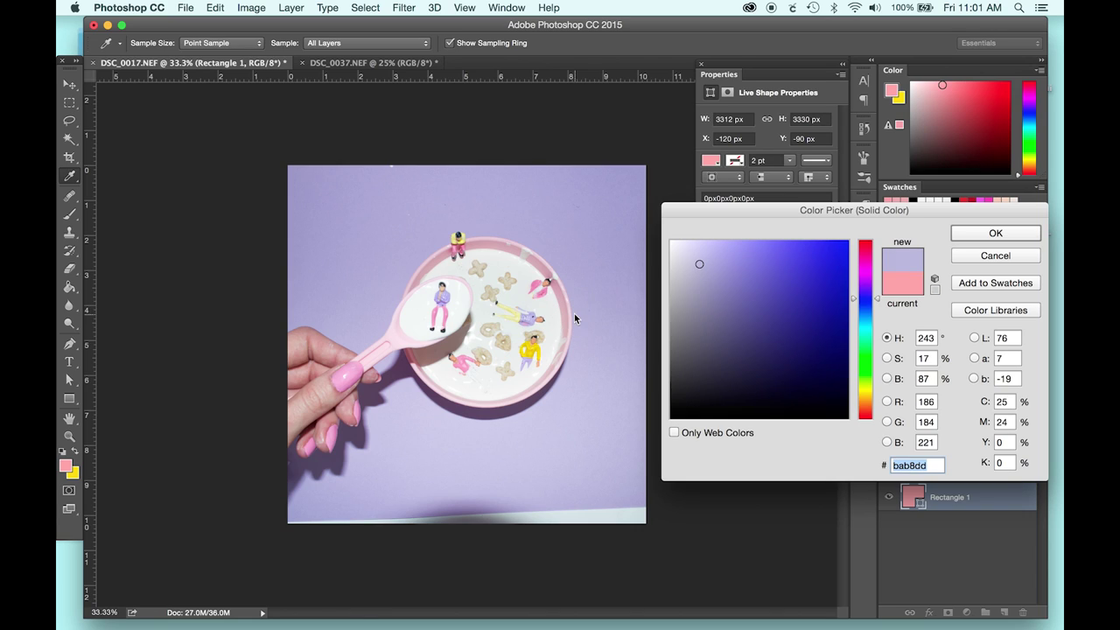
pyautogui.click(995, 232)
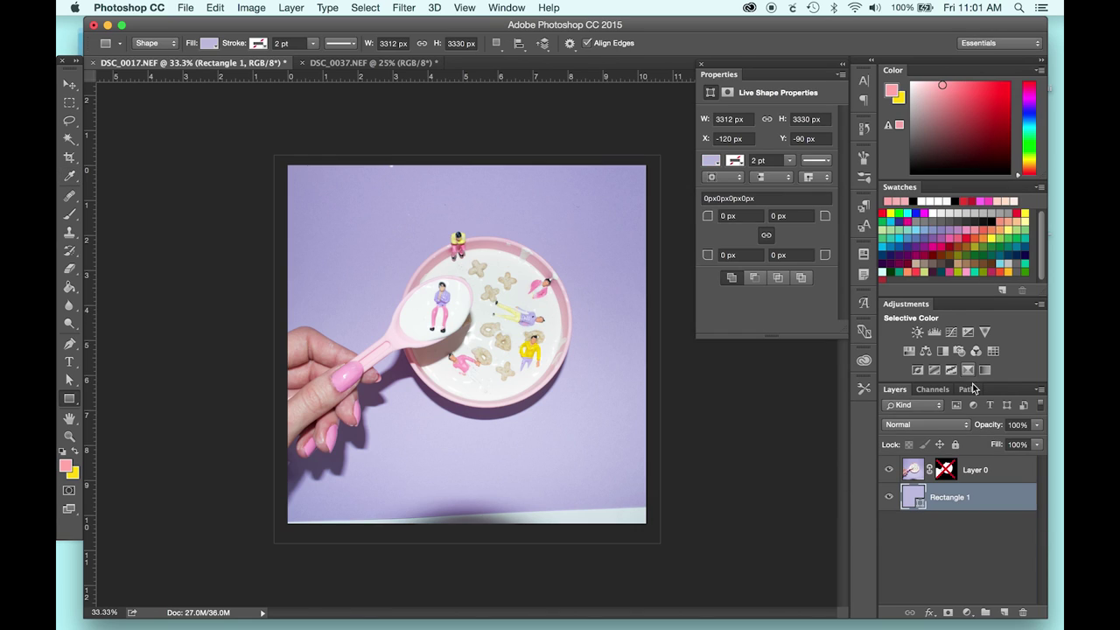
pyautogui.keyDown('shift'); pyautogui.click(949, 474); pyautogui.keyUp('shift')
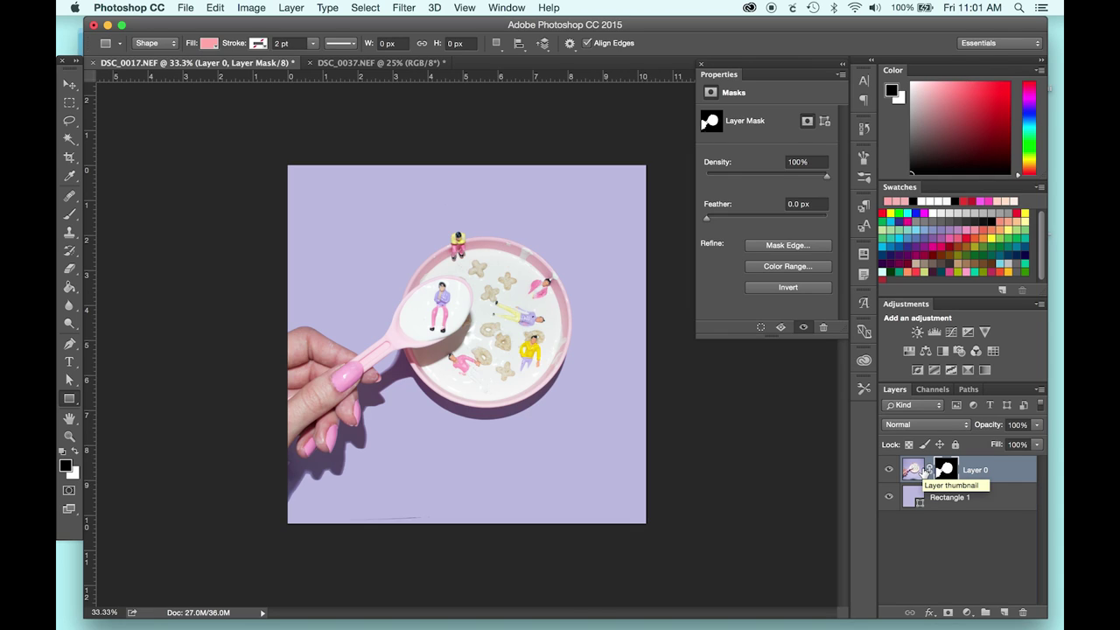
# Zoom in to check the mask edges against the lavender backdrop, then zoom back out.
pyautogui.press('super+equal')
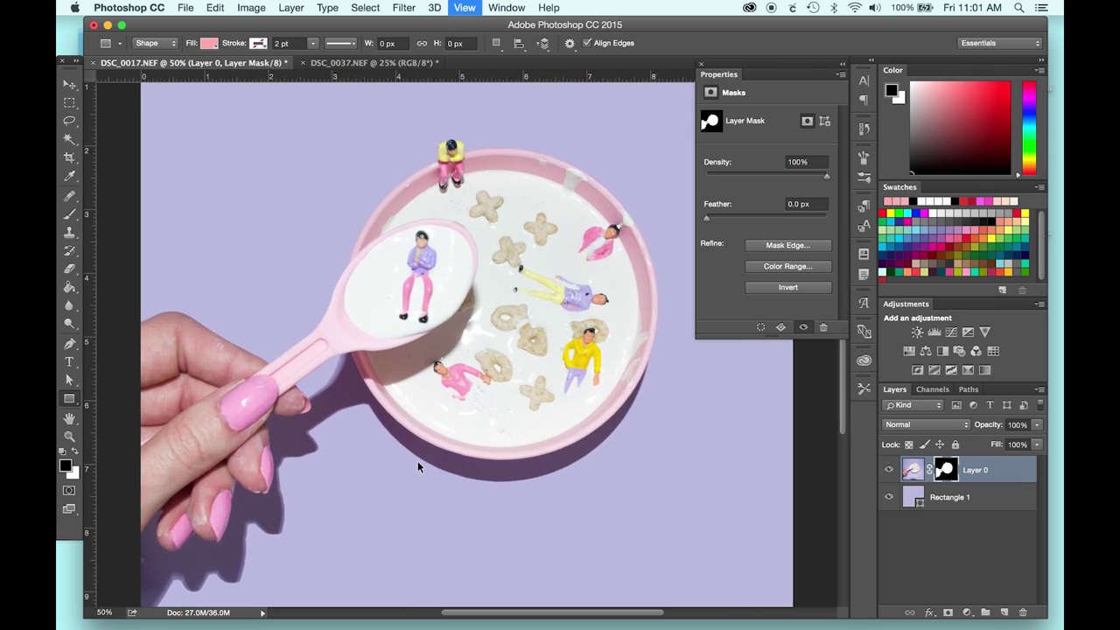
pyautogui.scroll(-5, 418, 461)
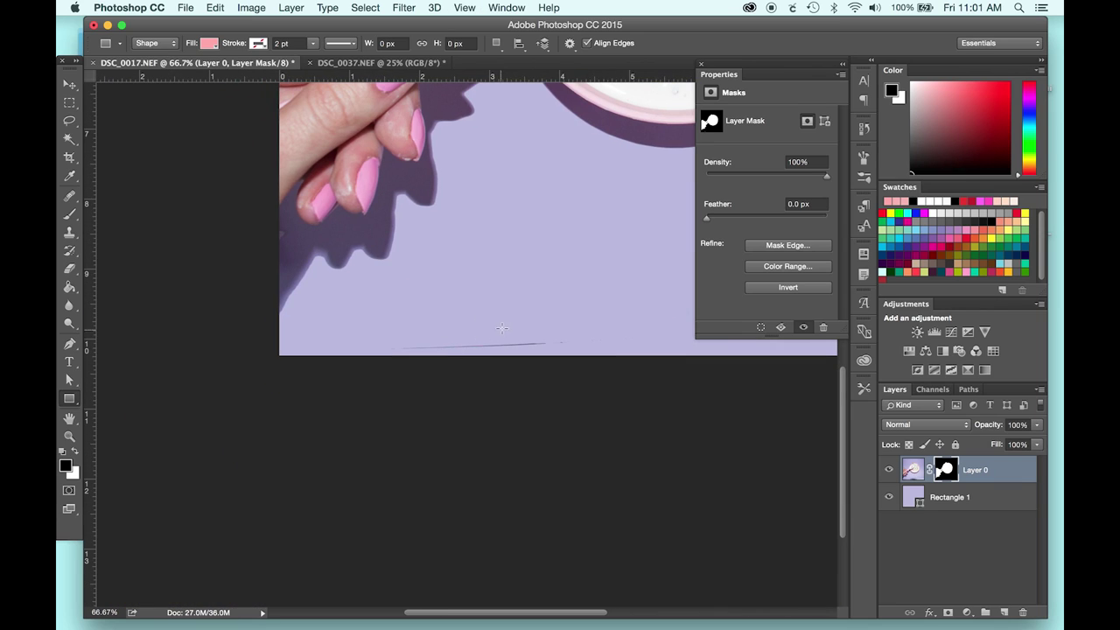
pyautogui.scroll(10, 502, 328)
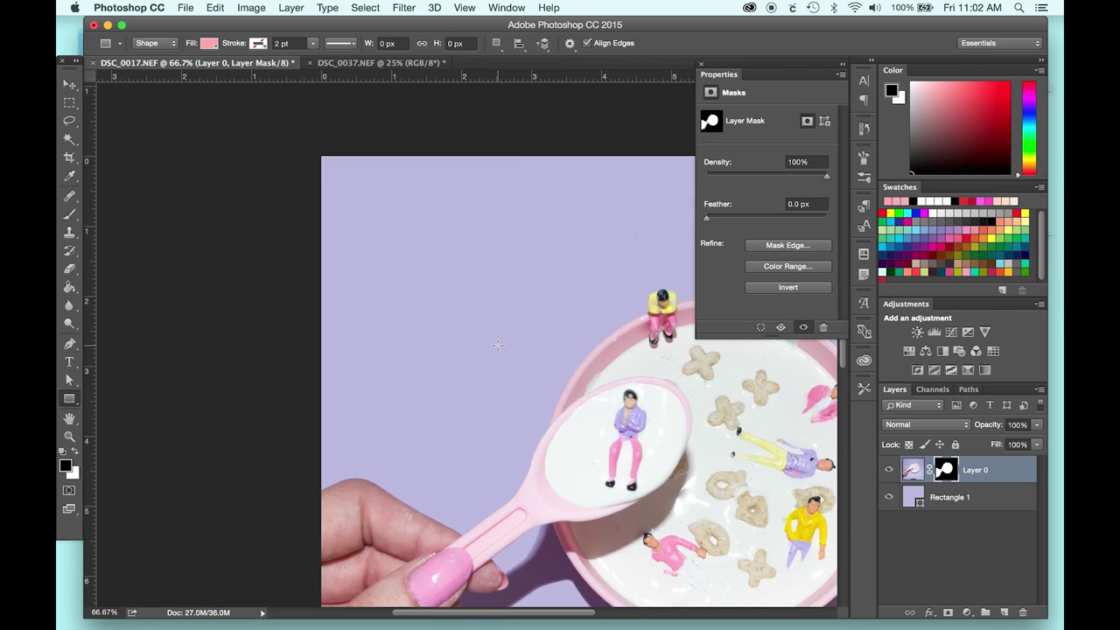
pyautogui.hscroll(8, 497, 344)
pyautogui.scroll(-3, 497, 344)
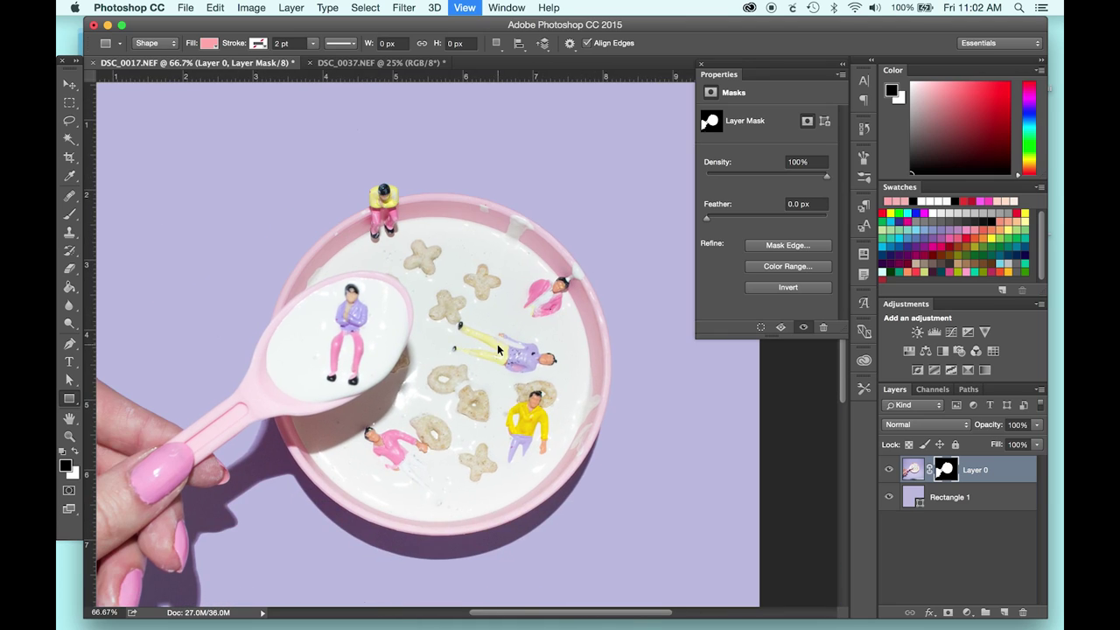
pyautogui.press('super+minus')
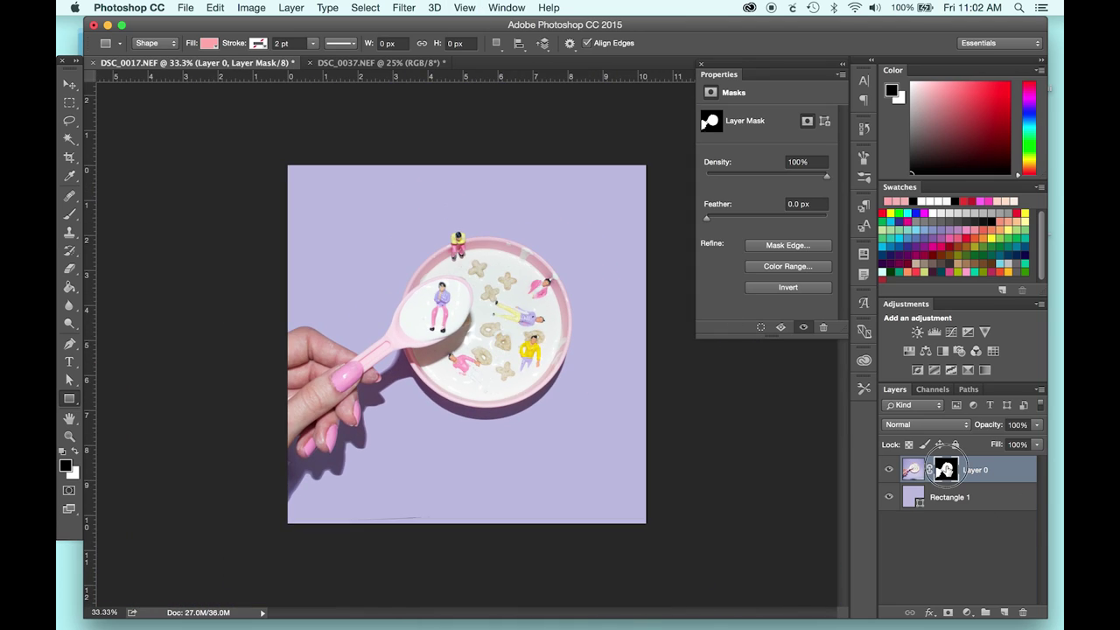
pyautogui.click(945, 470)
pyautogui.click(70, 215)
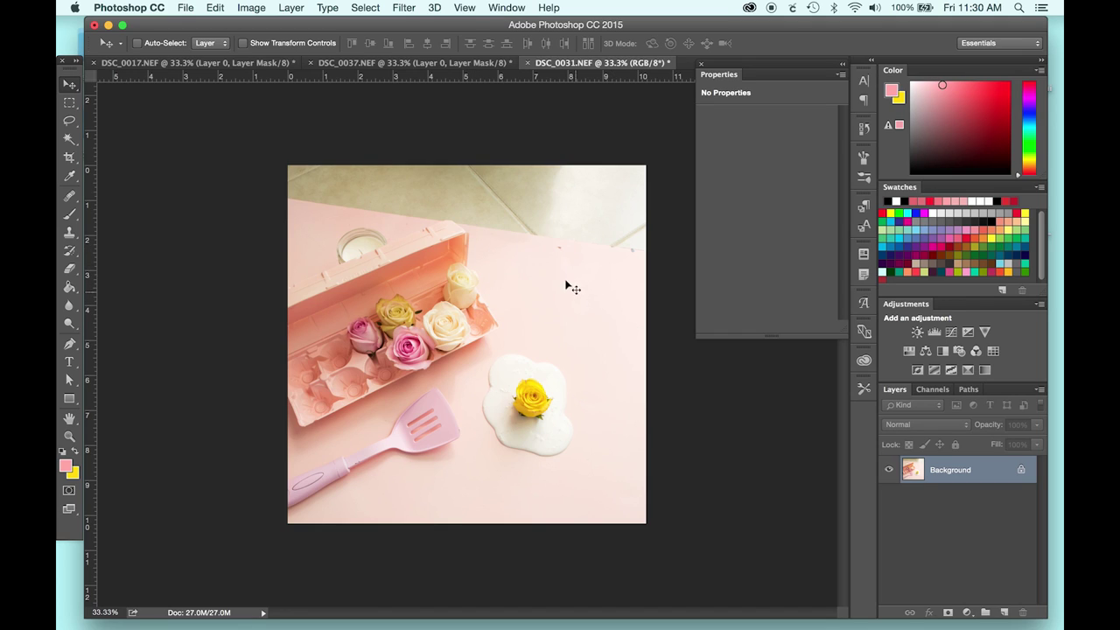
# Magic-wand select the pink backdrop, top-left corner, area around the spatula and beige floor.
pyautogui.press('w')
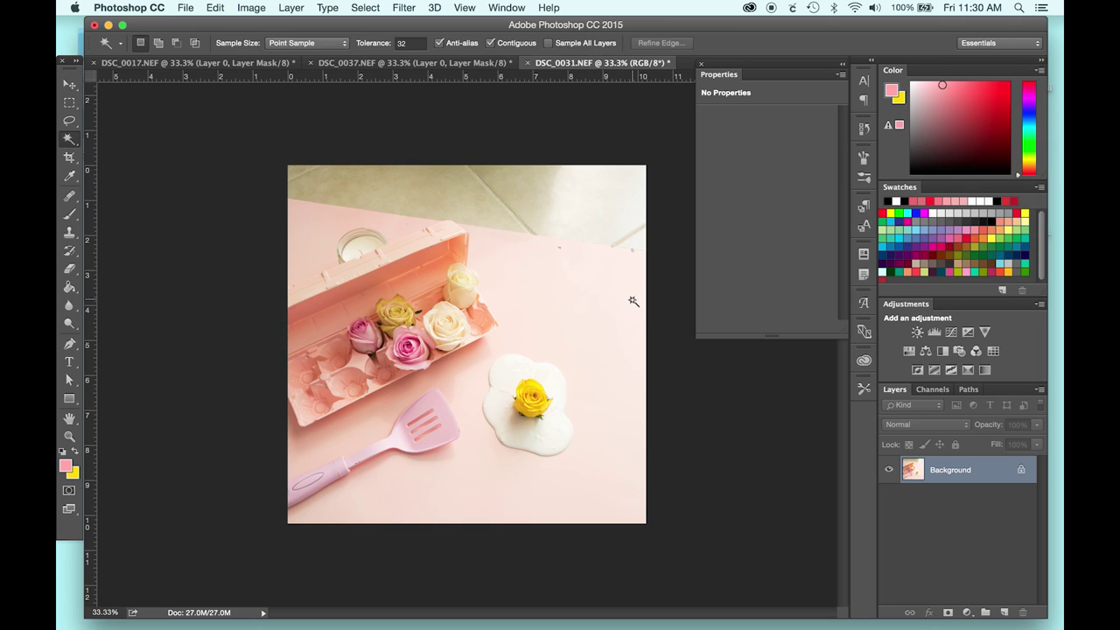
pyautogui.click(595, 316)
pyautogui.keyDown('shift'); pyautogui.click(321, 224); pyautogui.keyUp('shift')
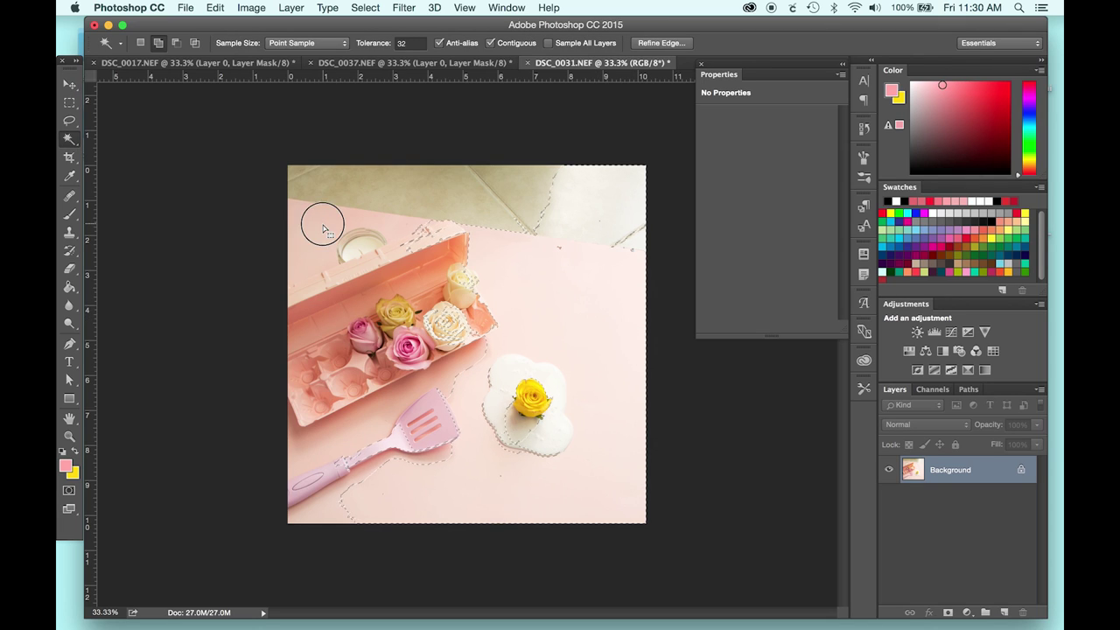
pyautogui.keyDown('shift'); pyautogui.click(353, 447); pyautogui.keyUp('shift')
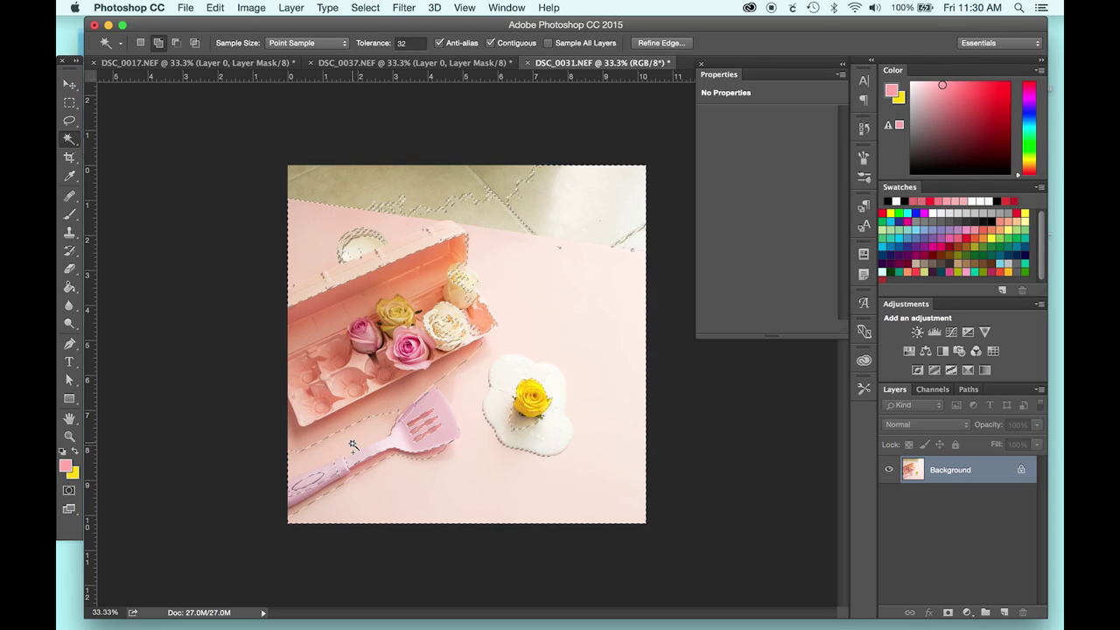
pyautogui.keyDown('shift'); pyautogui.click(445, 202); pyautogui.keyUp('shift')
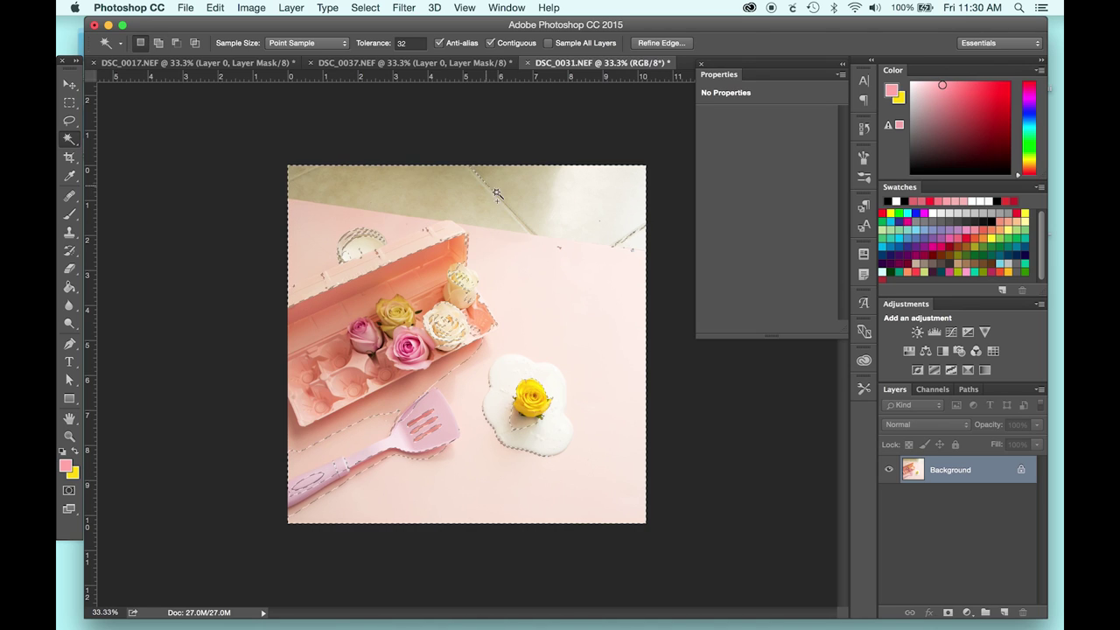
# Turn the selection into a layer mask and invert it so the carton and roses show.
pyautogui.click(949, 613)
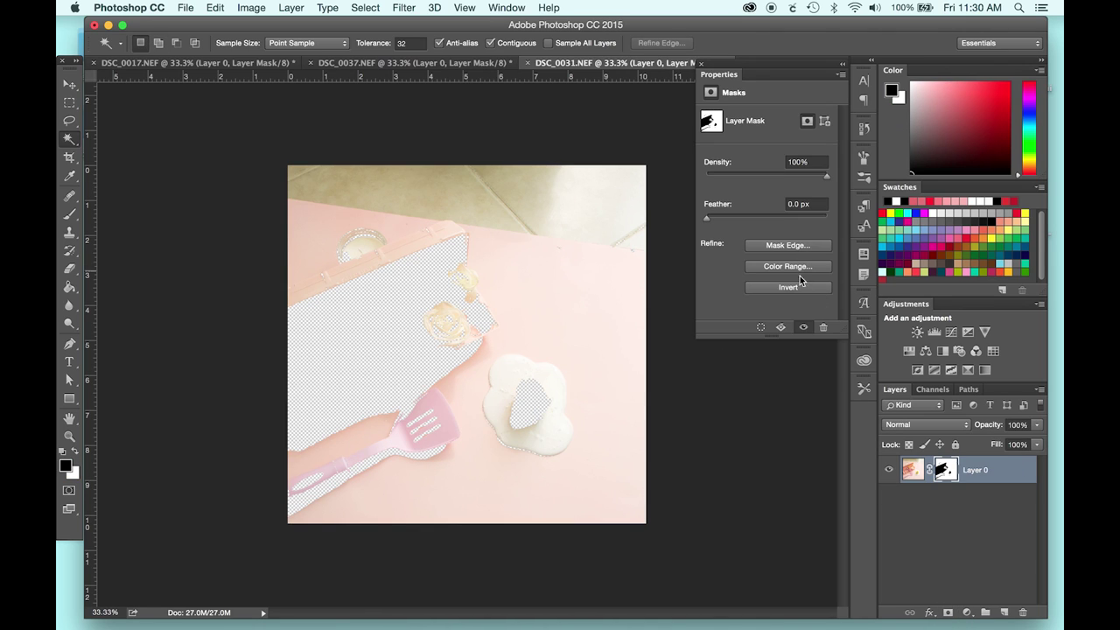
pyautogui.click(789, 288)
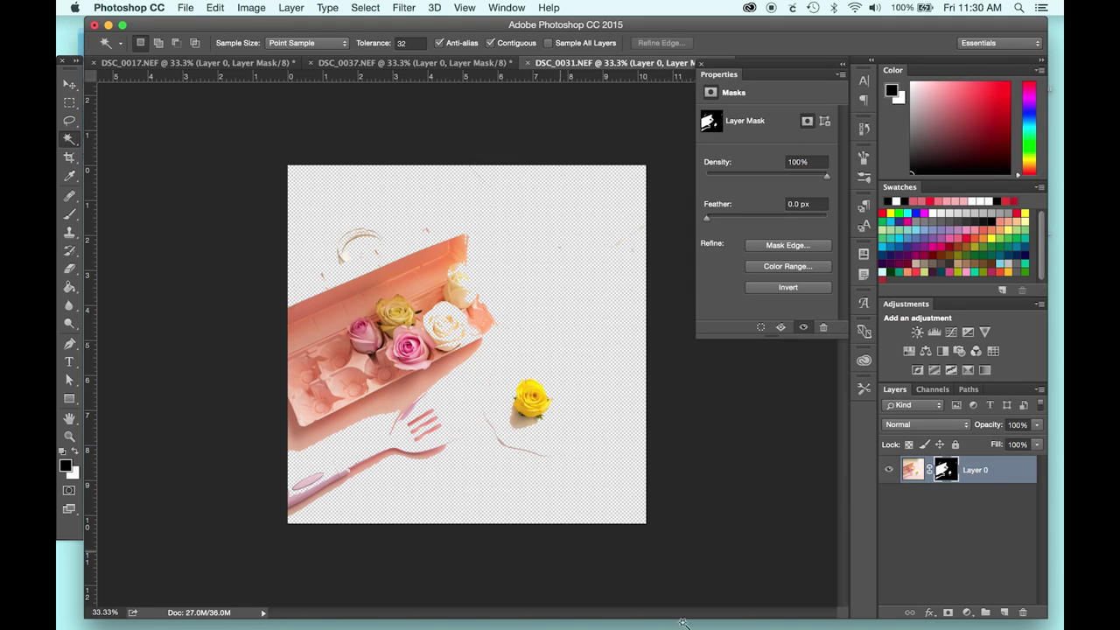
pyautogui.click(70, 398)
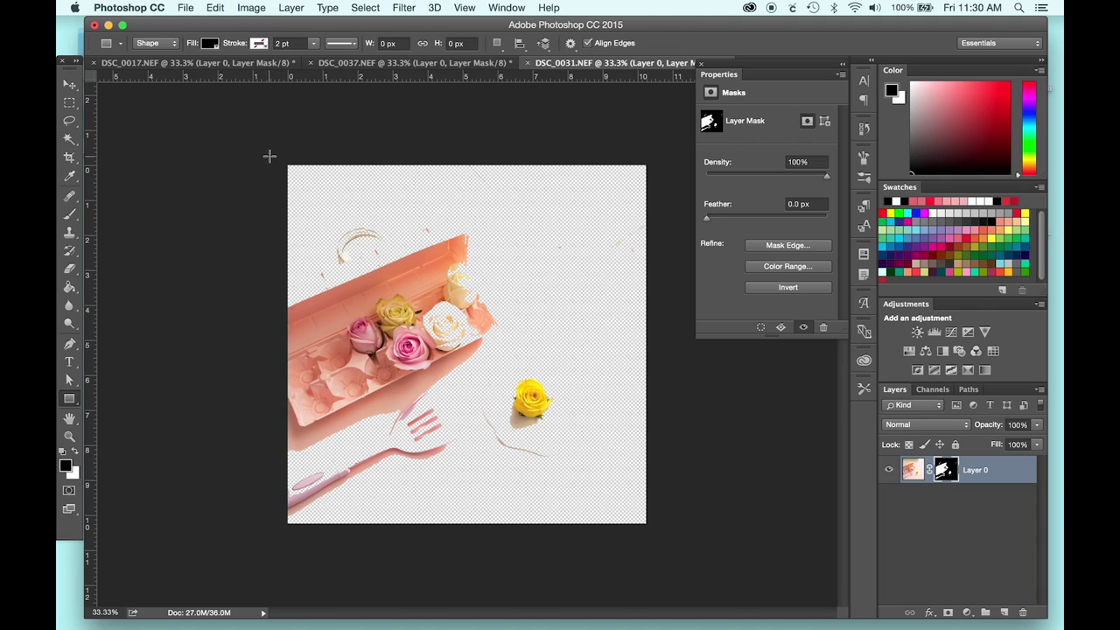
# Draw a full-canvas rectangle behind the roses photo, filled with the peach colour sampled from its backdrop.
pyautogui.moveTo(271, 154); pyautogui.dragTo(718, 624)
pyautogui.moveTo(963, 470); pyautogui.dragTo(962, 508)
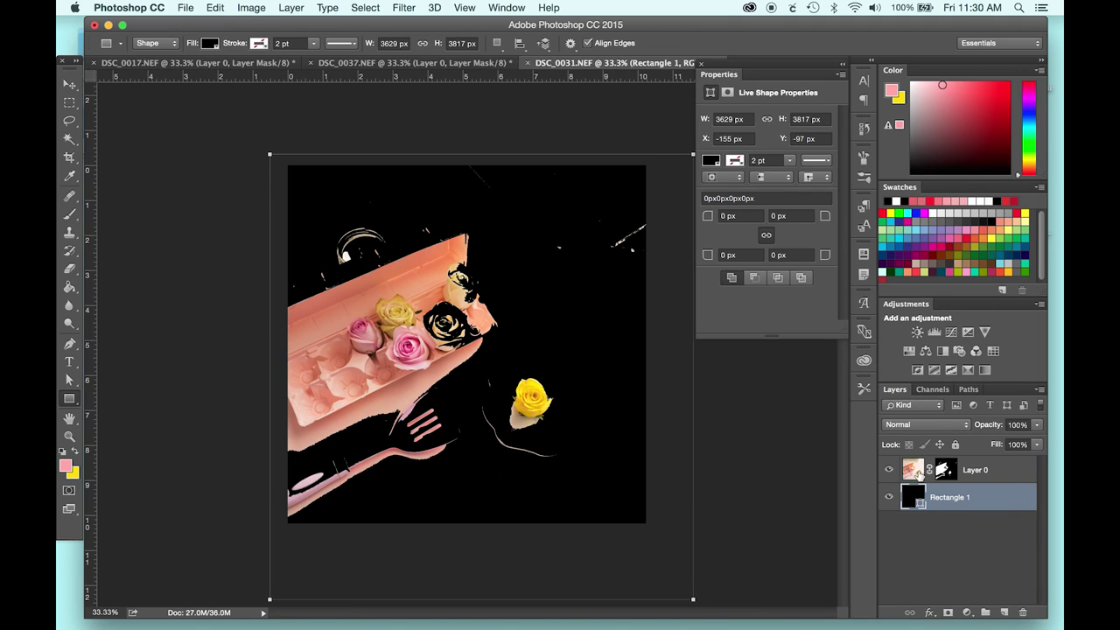
pyautogui.click(945, 470)
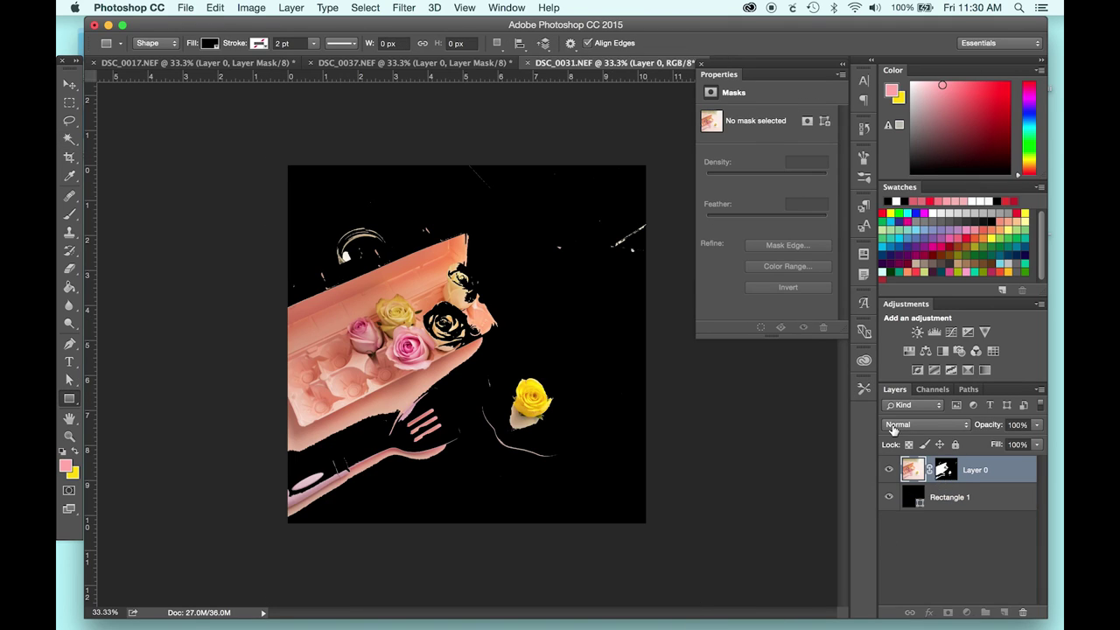
pyautogui.click(804, 329)
pyautogui.doubleClick(912, 497)
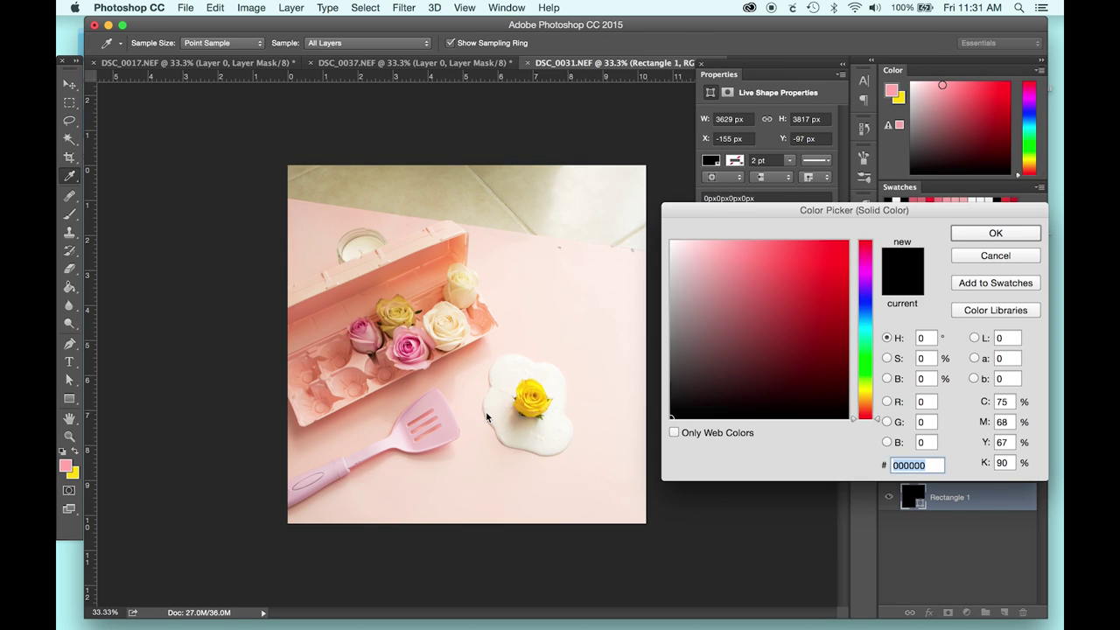
pyautogui.click(474, 374)
pyautogui.press('Return')
pyautogui.keyDown('shift'); pyautogui.click(941, 472); pyautogui.keyUp('shift')
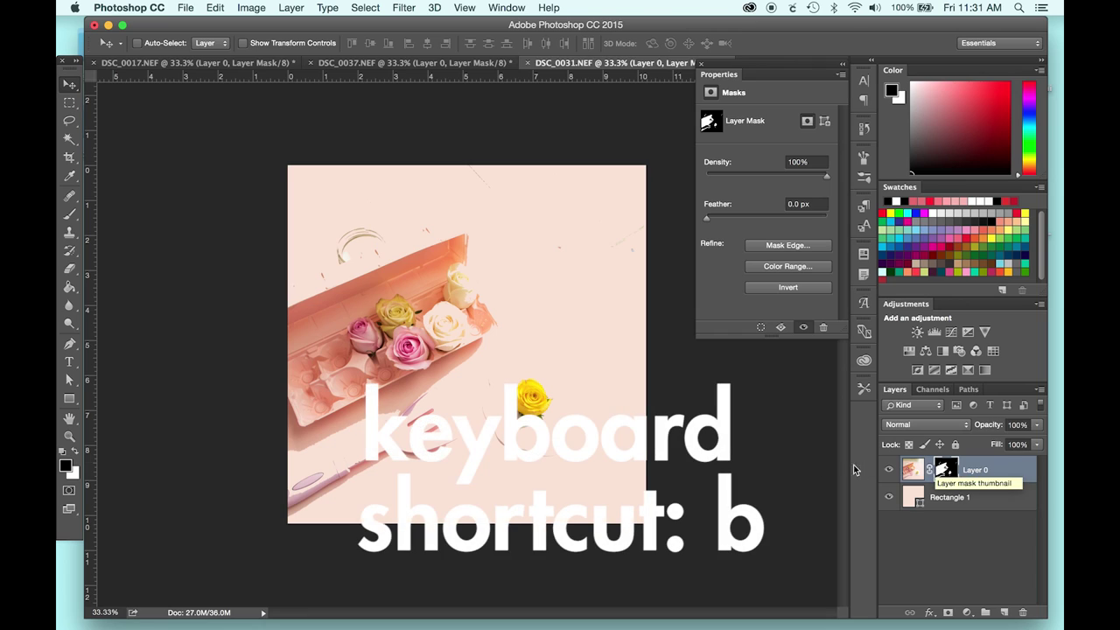
# Brush white onto the mask to restore the egg white beneath the yellow rose.
pyautogui.press('b')
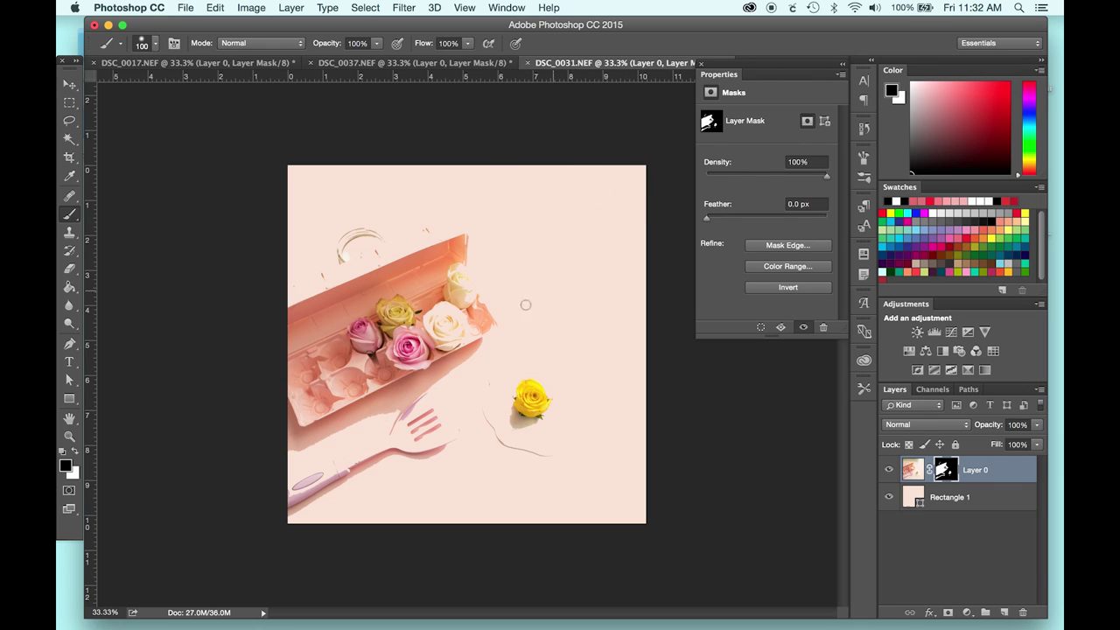
pyautogui.press('x')
pyautogui.moveTo(528, 432)
pyautogui.mouseDown()
pyautogui.moveTo(513, 430)
pyautogui.moveTo(524, 418)
pyautogui.moveTo(505, 383)
pyautogui.moveTo(514, 360)
pyautogui.moveTo(548, 373)
pyautogui.moveTo(558, 425)
pyautogui.mouseUp()
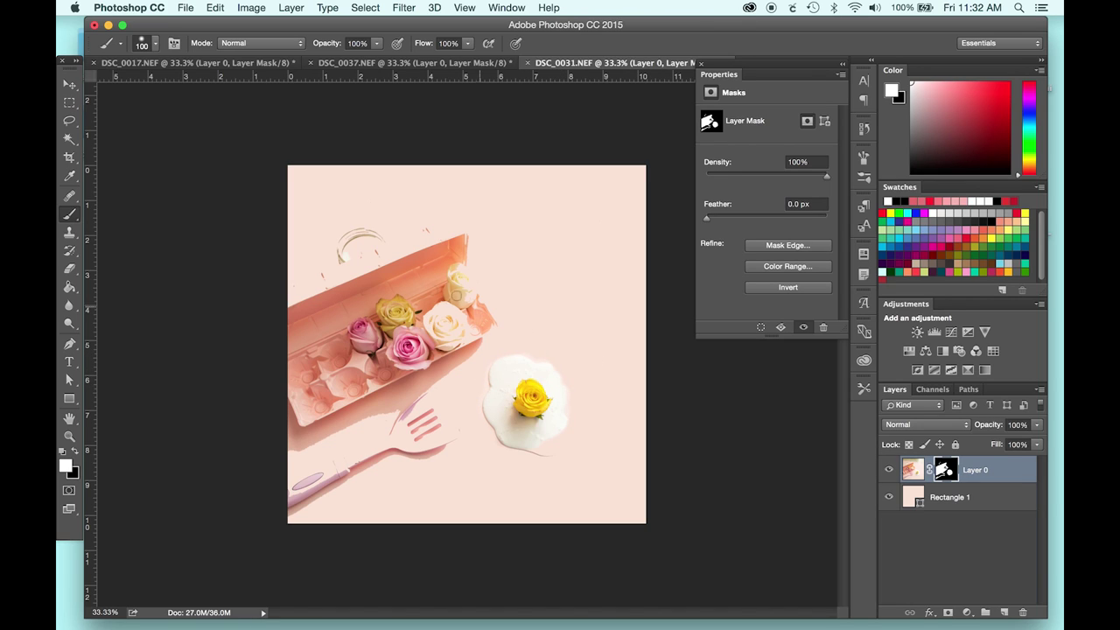
# Choose a round brush tip and undo a trial black stroke across the carton.
pyautogui.click(154, 48)
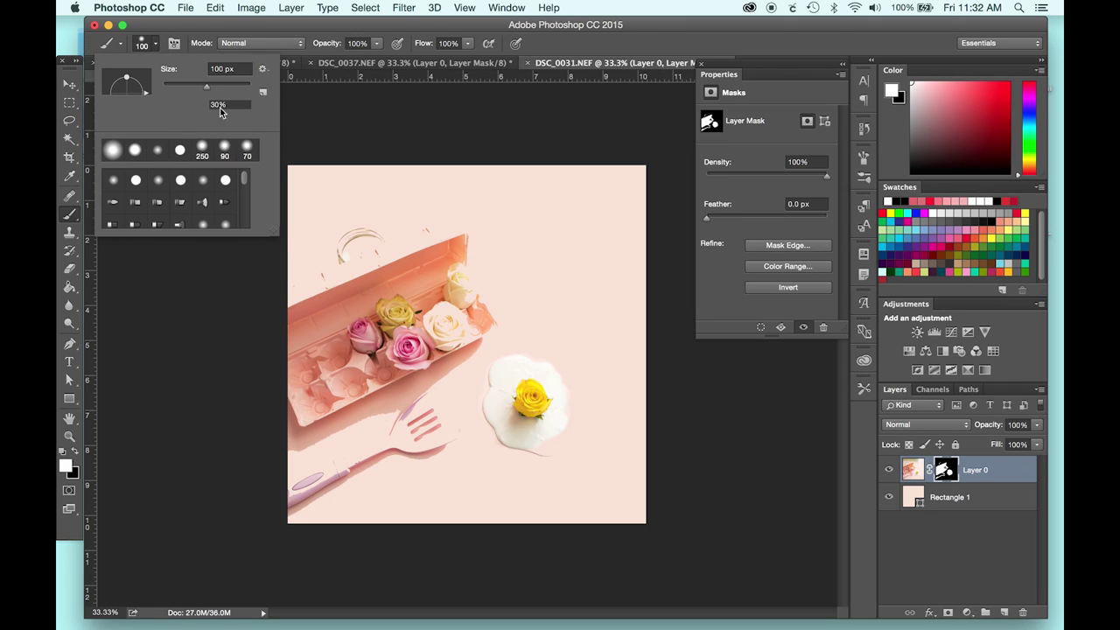
pyautogui.click(180, 151)
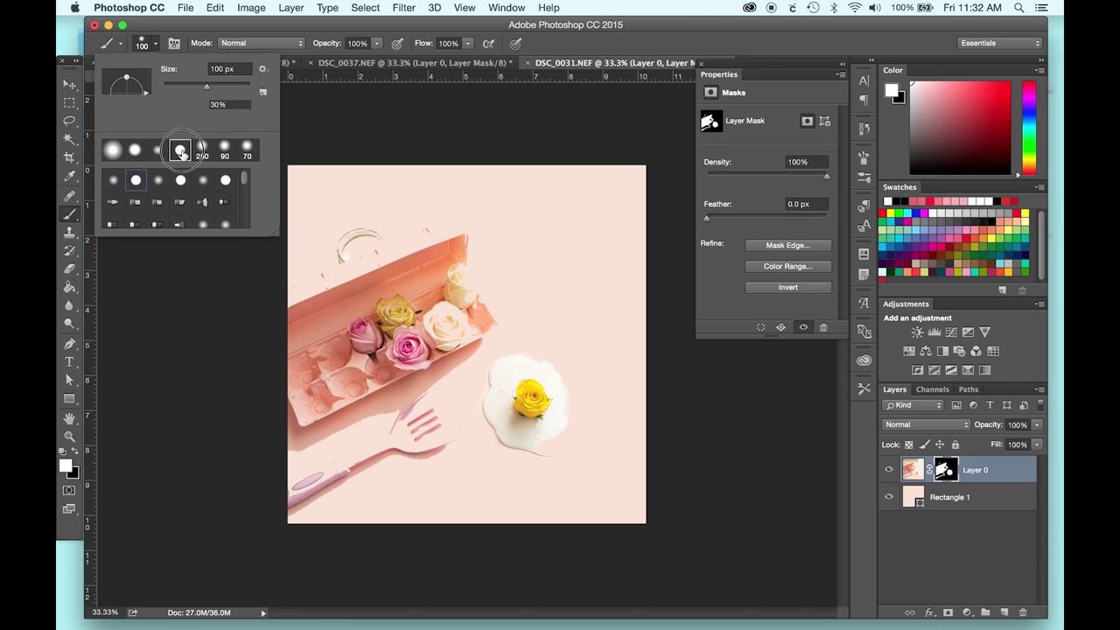
pyautogui.click(399, 250)
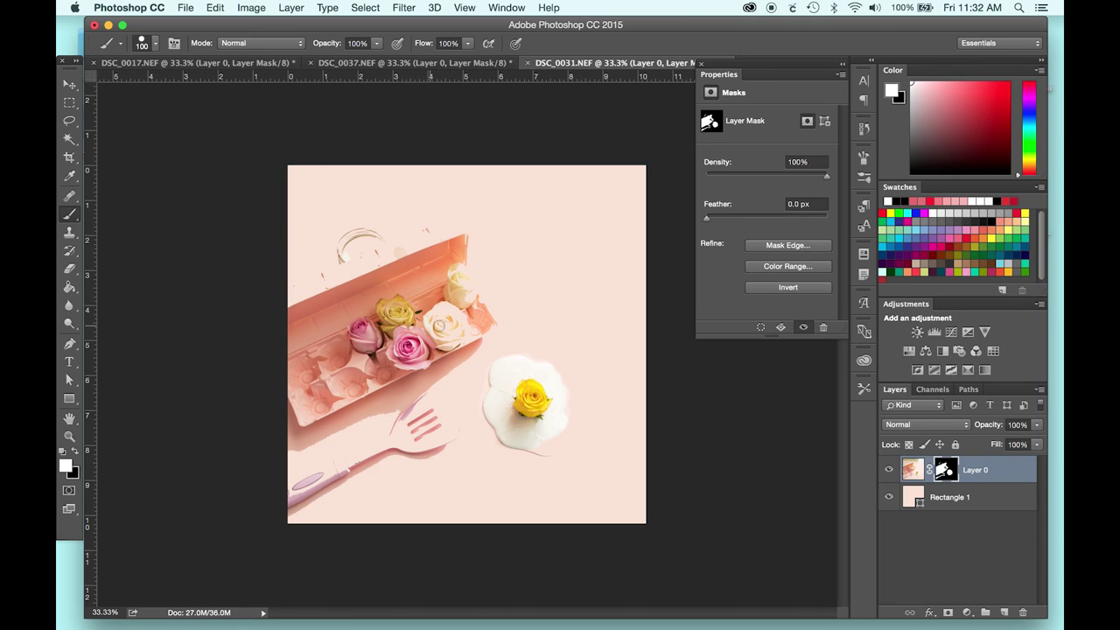
pyautogui.press('x')
pyautogui.moveTo(446, 368); pyautogui.dragTo(434, 288)
pyautogui.press('super+z')
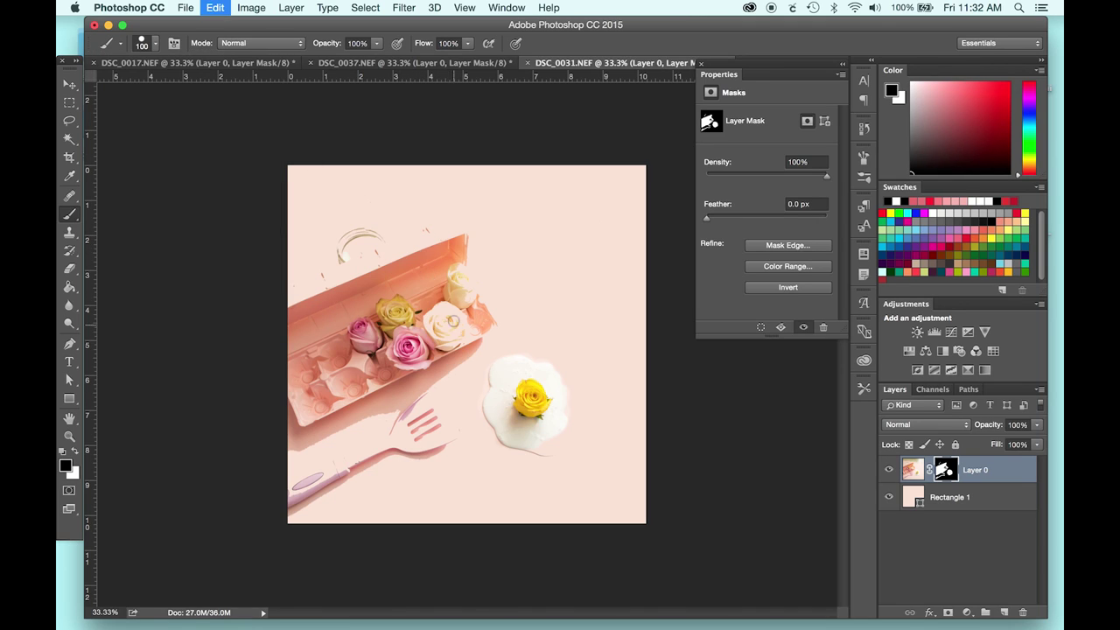
# Set the brush hardness to 30% and bring up the foreground colour picker.
pyautogui.click(155, 45)
pyautogui.click(229, 105)
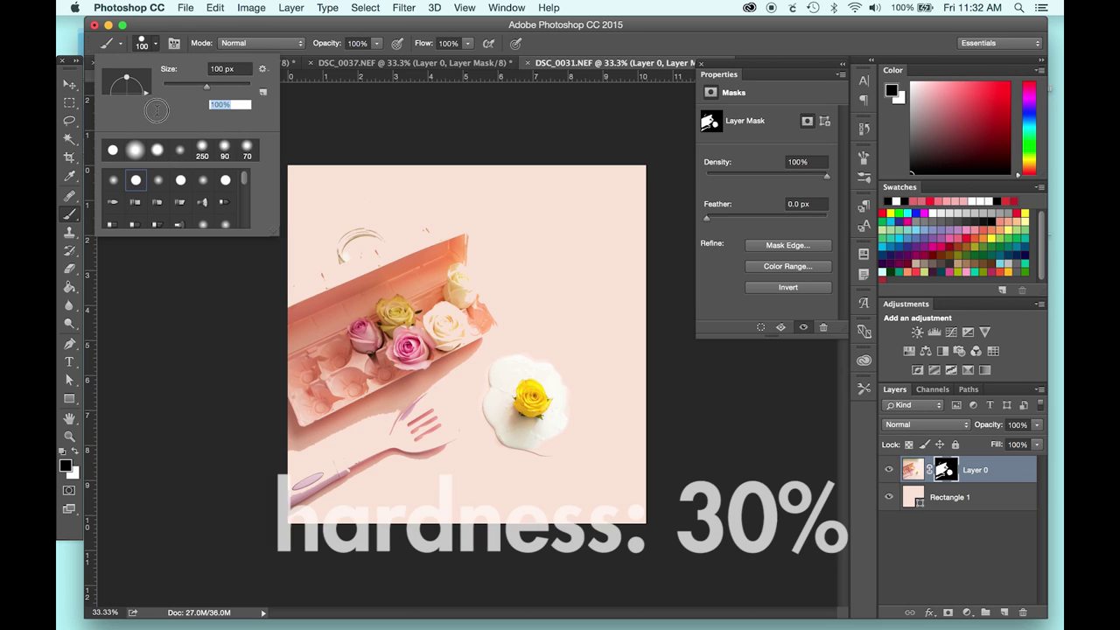
pyautogui.write('30')
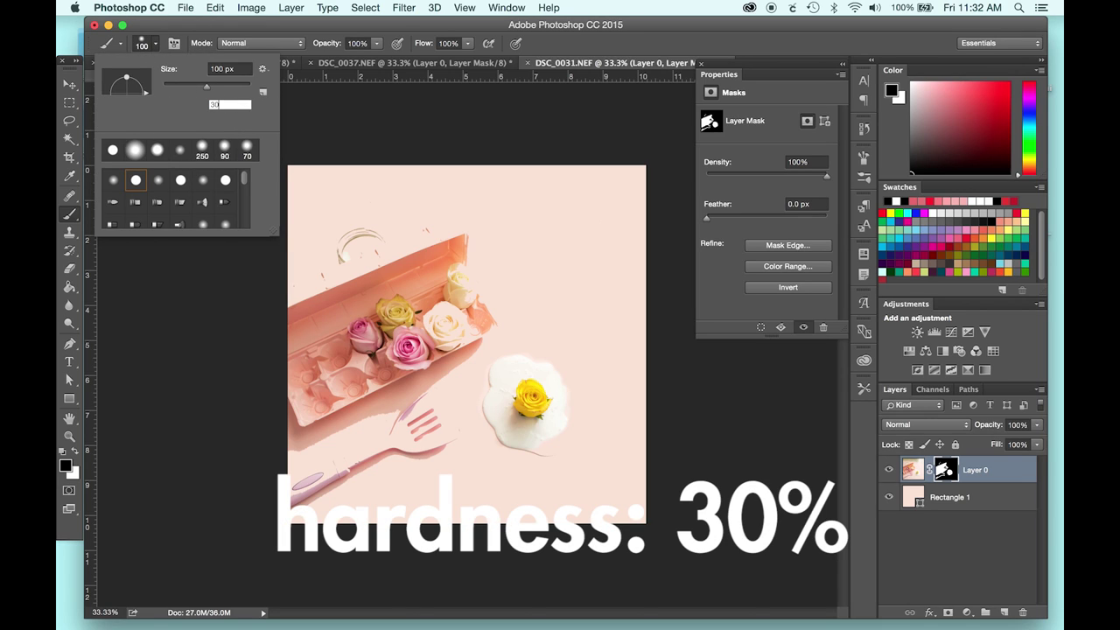
pyautogui.press('Return')
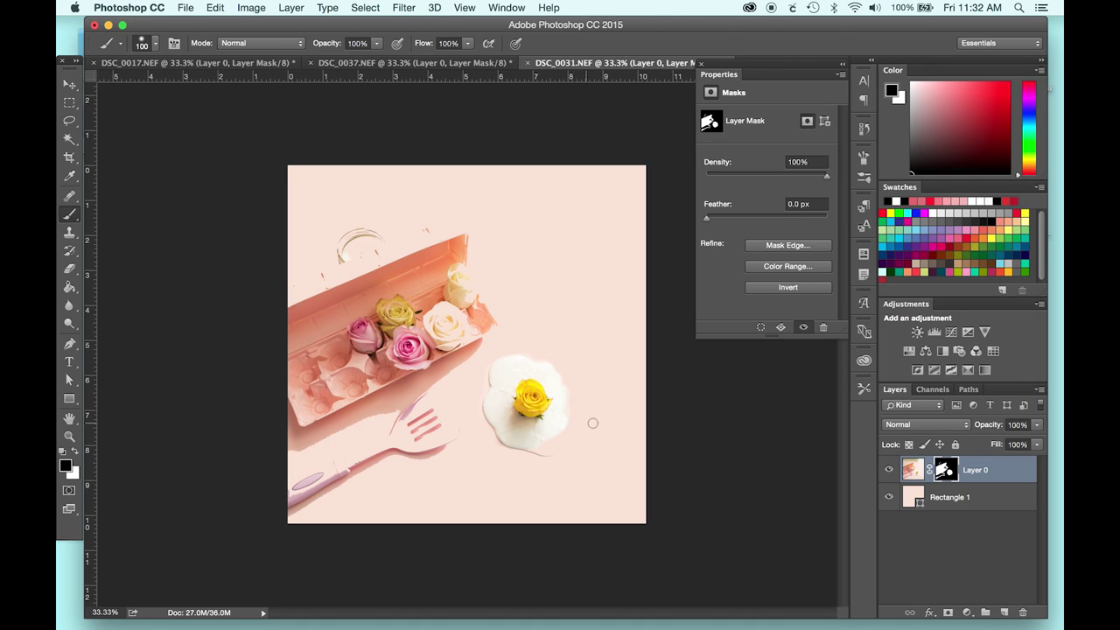
pyautogui.click(67, 468)
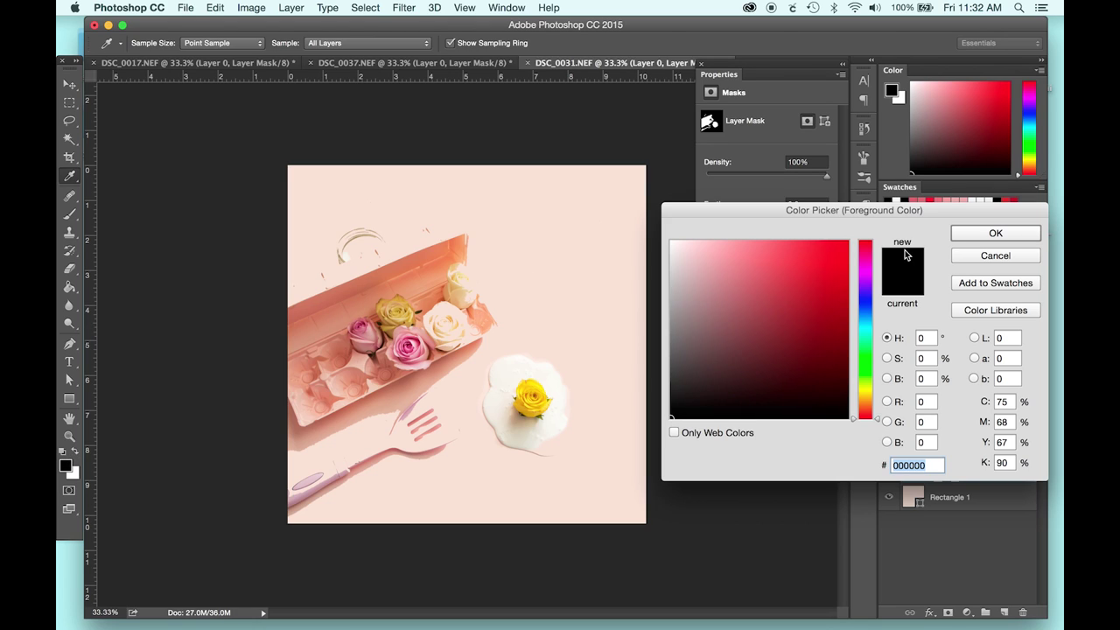
# Set the foreground to pure black, then paint white to reveal the egg white's lower right edge.
pyautogui.moveTo(694, 380); pyautogui.dragTo(666, 420)
pyautogui.click(995, 233)
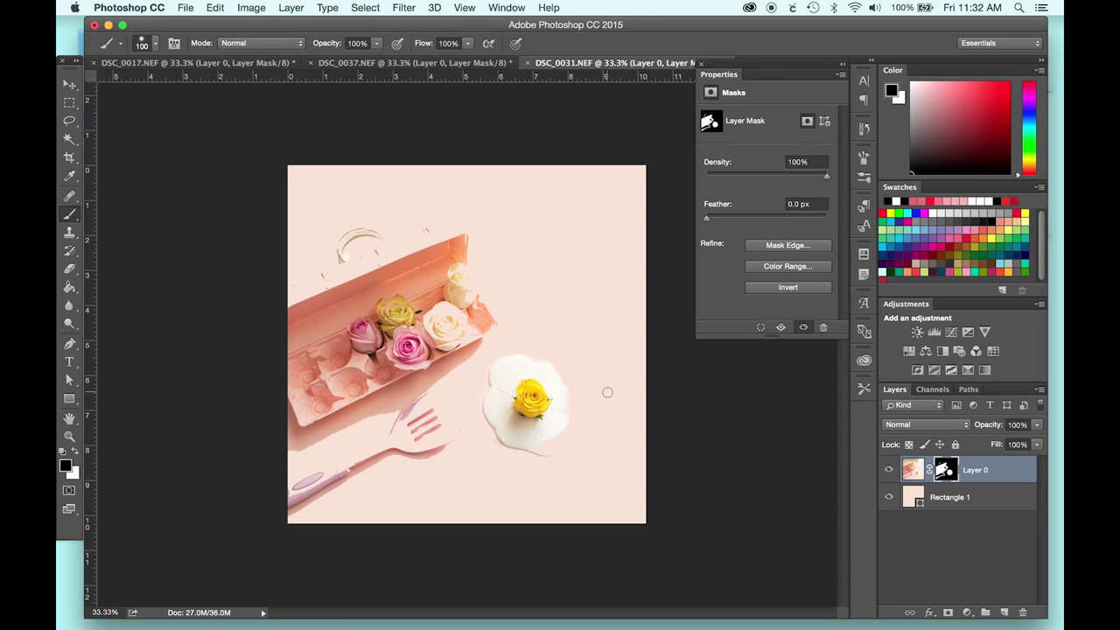
pyautogui.press('x')
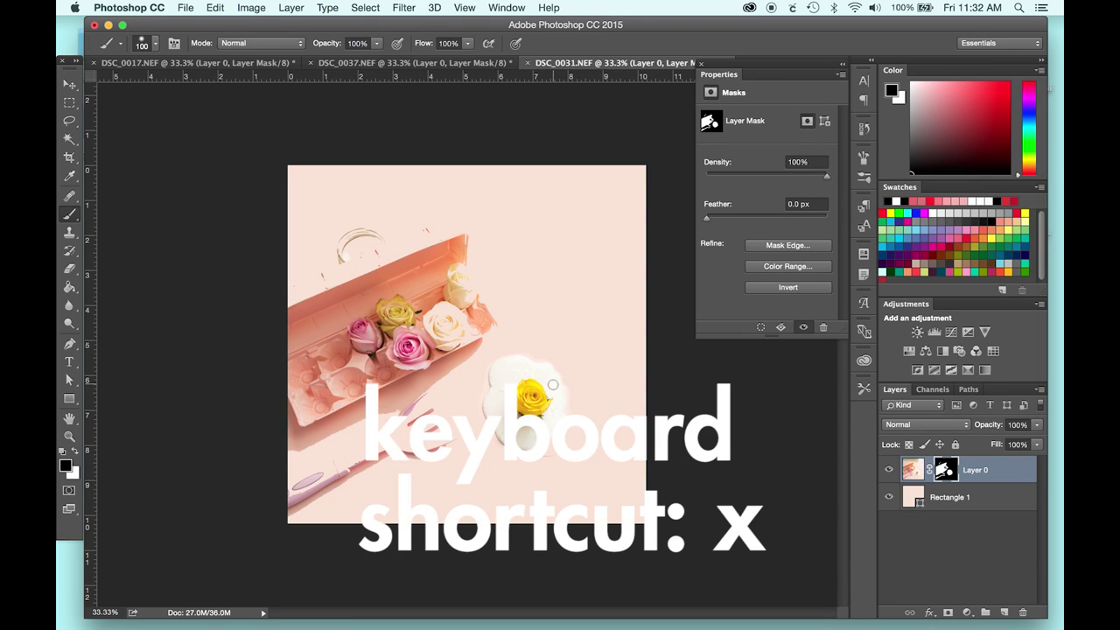
pyautogui.press('x')
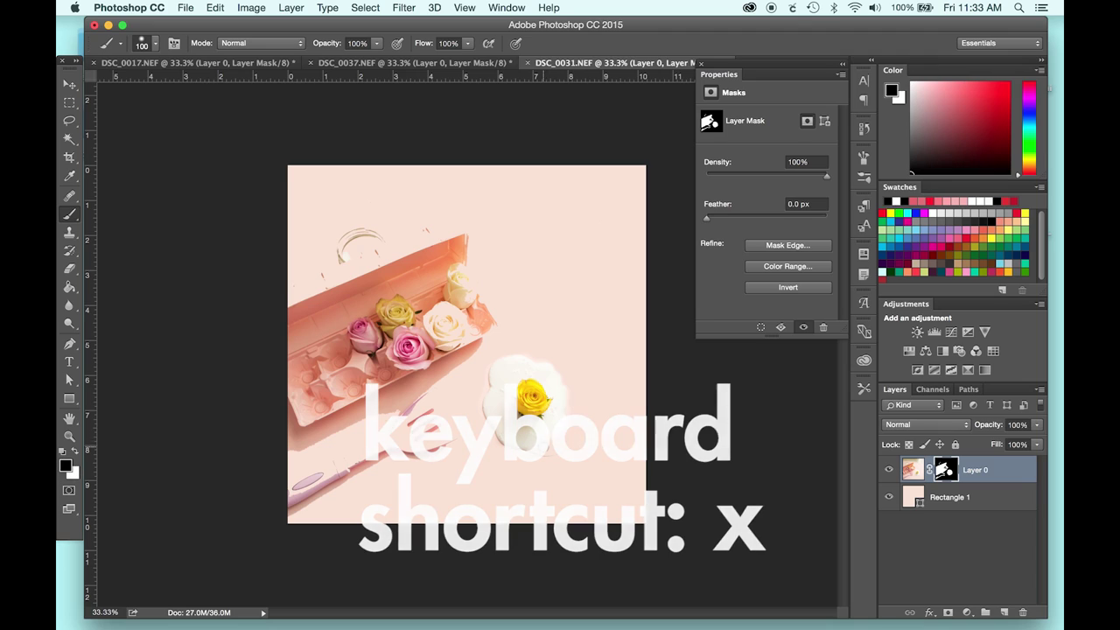
pyautogui.moveTo(536, 448)
pyautogui.mouseDown()
pyautogui.moveTo(555, 445)
pyautogui.moveTo(555, 420)
pyautogui.moveTo(553, 447)
pyautogui.mouseUp()
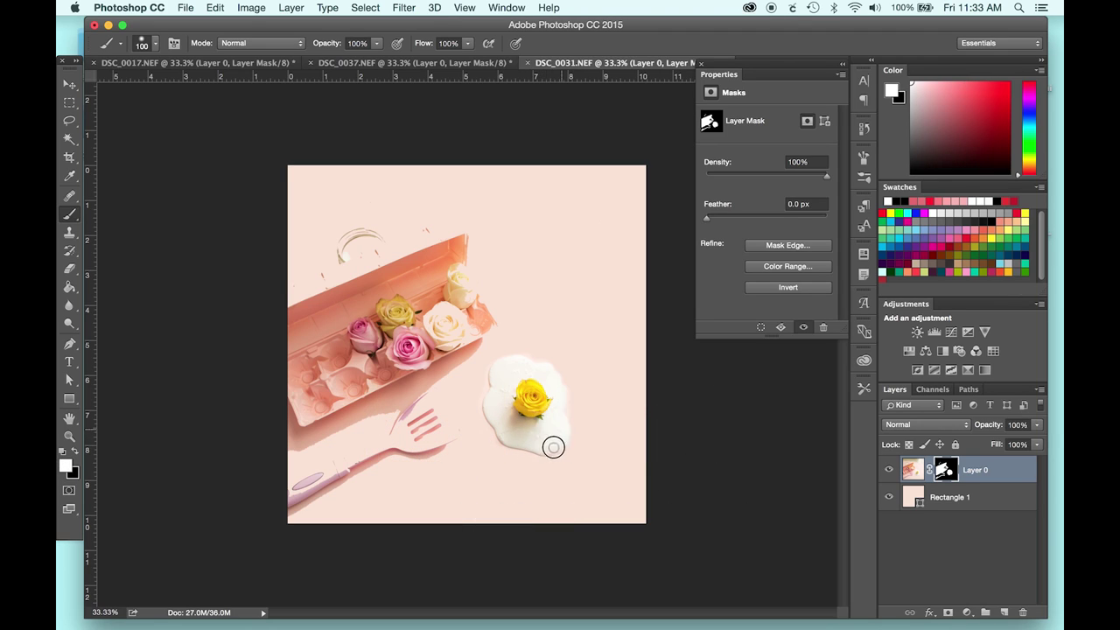
# Zoom in on the egg and resize the brush between 50 and 250 px while swapping black and white.
pyautogui.press(']')
pyautogui.press('super+plus')
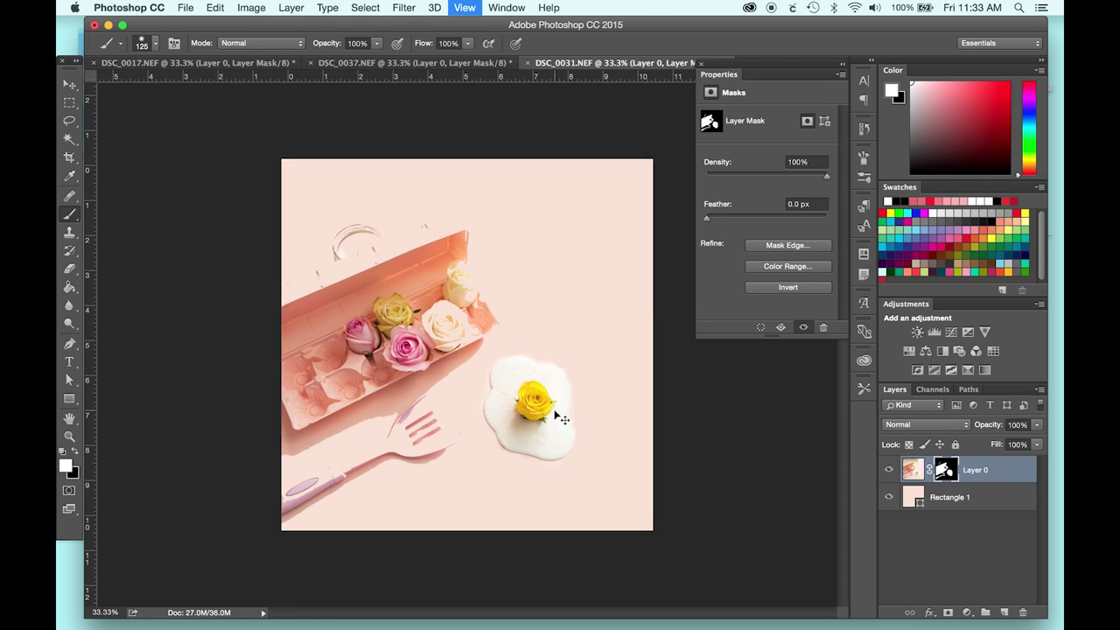
pyautogui.press('x')
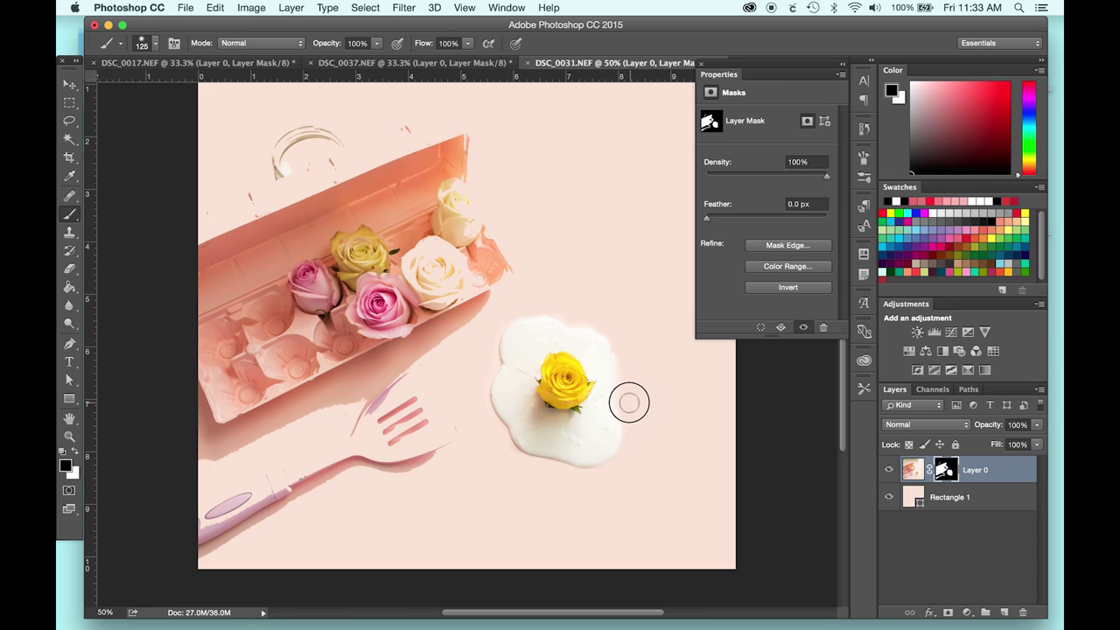
pyautogui.press('x')
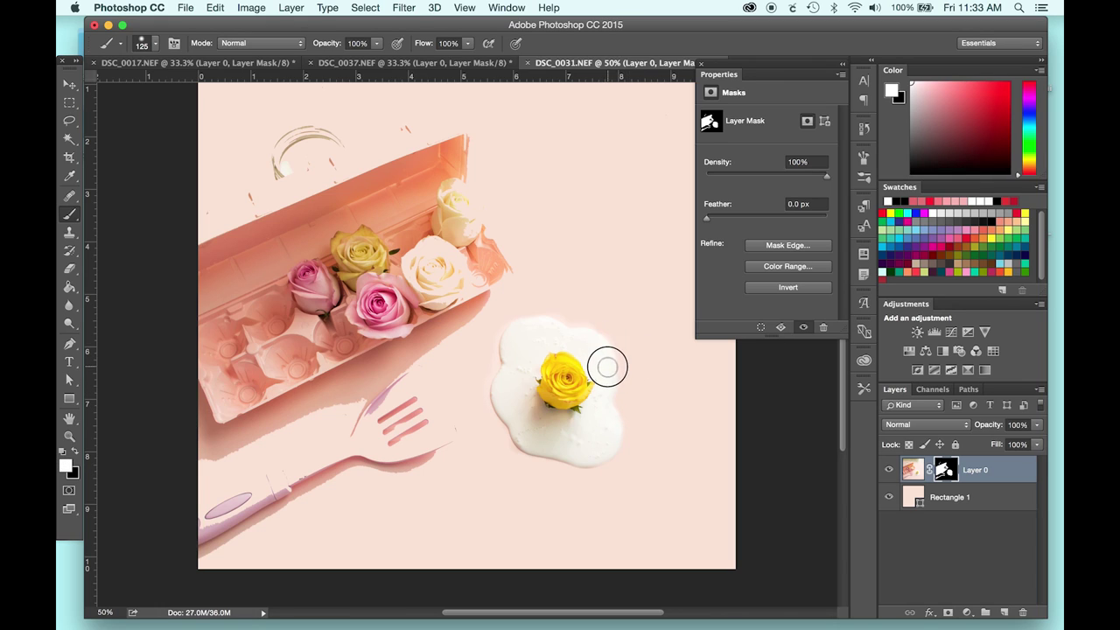
pyautogui.press('x')
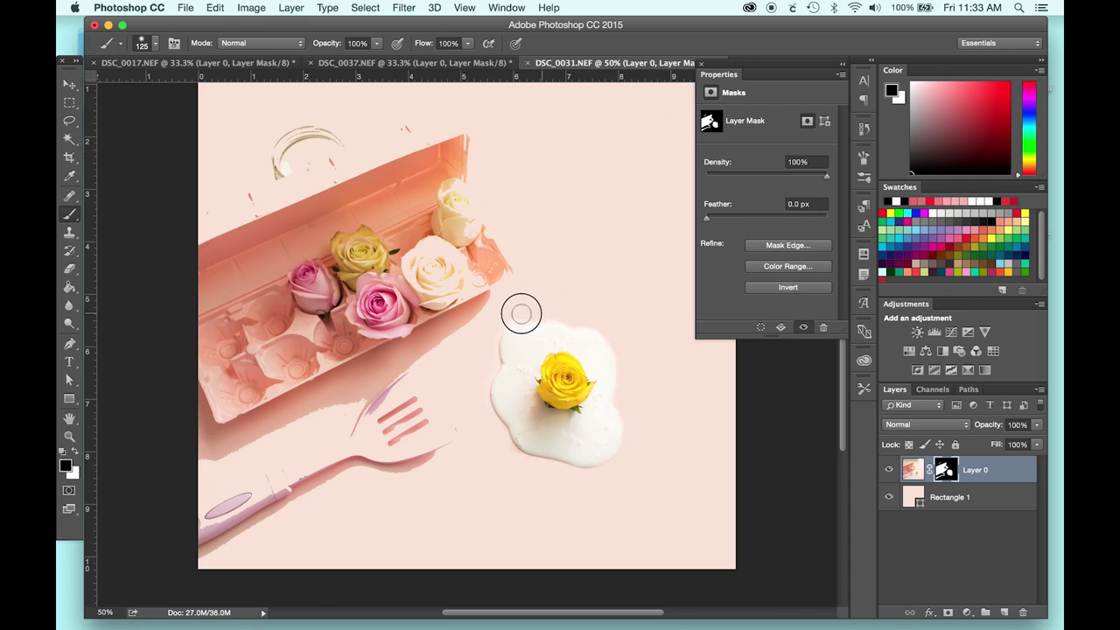
pyautogui.press('super+equal')
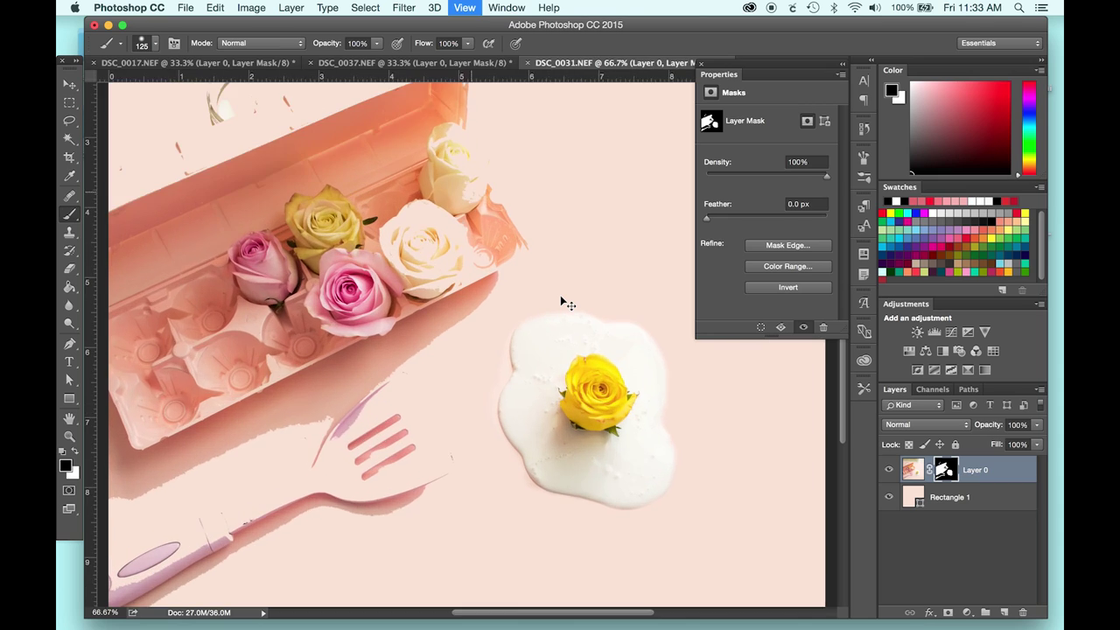
pyautogui.press('super+equal')
pyautogui.press('[')
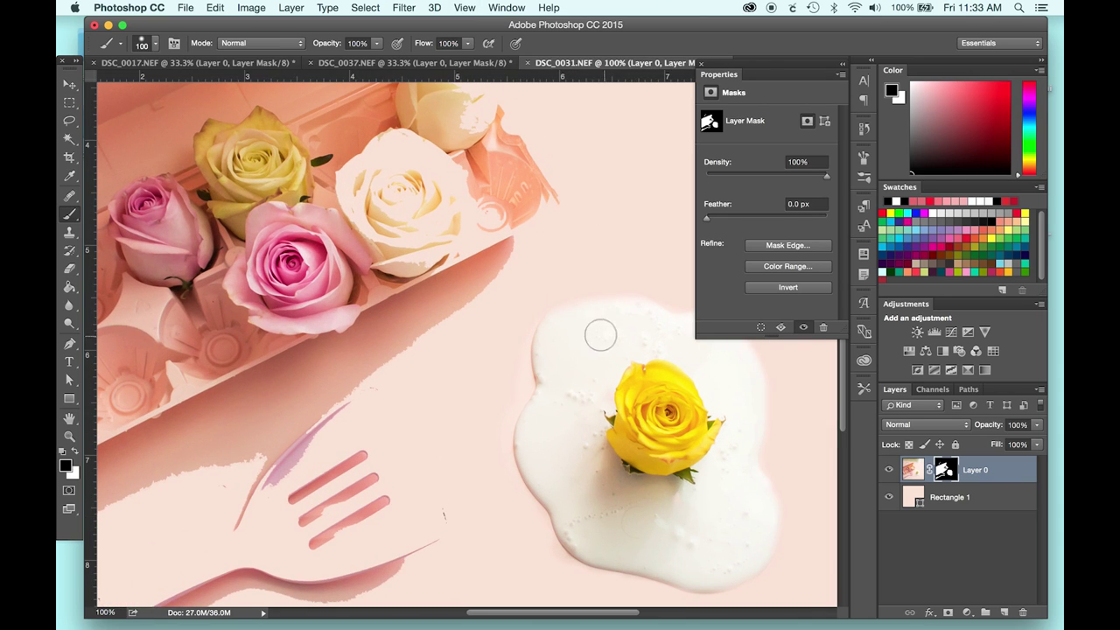
pyautogui.press('[')
pyautogui.press('[')
pyautogui.press('[')
pyautogui.press('[')
pyautogui.press('[')
pyautogui.press('super+minus')
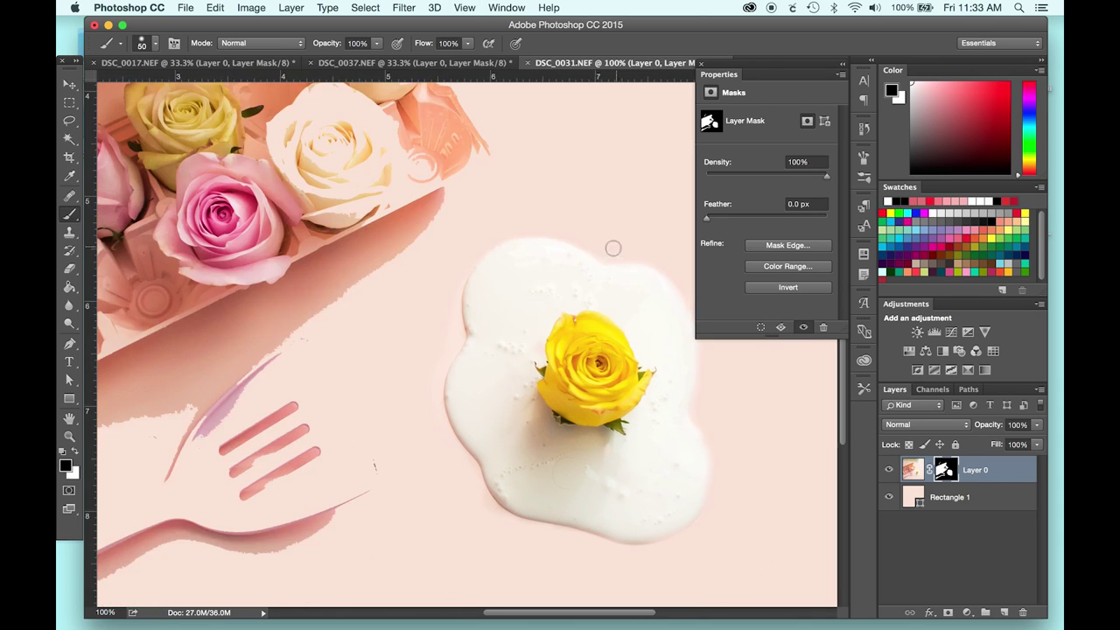
pyautogui.press(']')
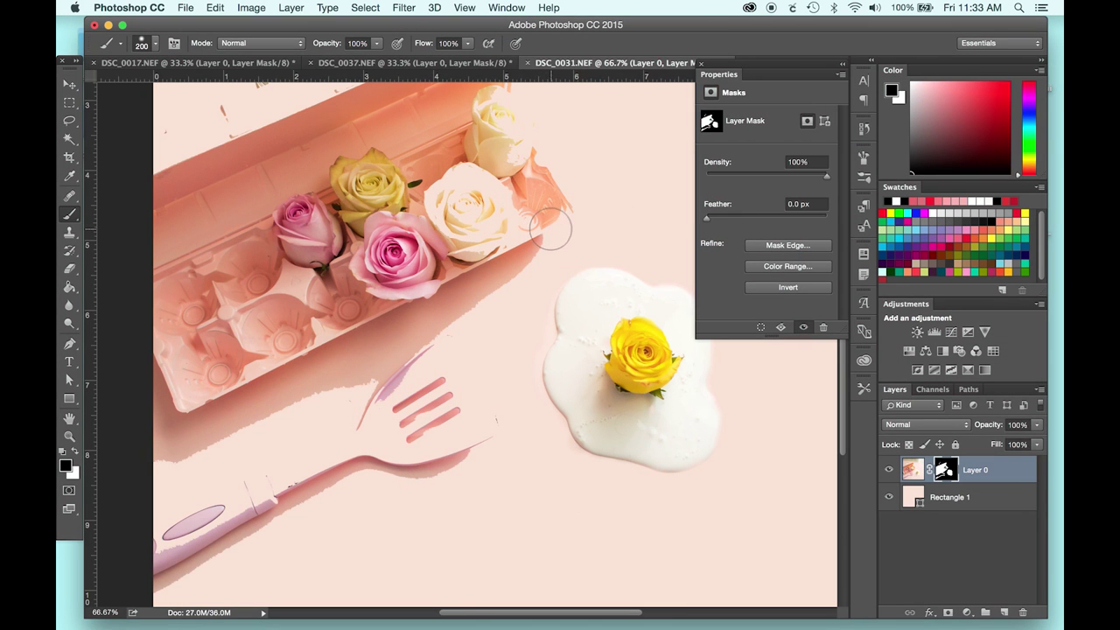
pyautogui.press(']')
pyautogui.press(']')
pyautogui.press(']')
pyautogui.press(']')
pyautogui.press('[')
pyautogui.press('[')
pyautogui.press('[')
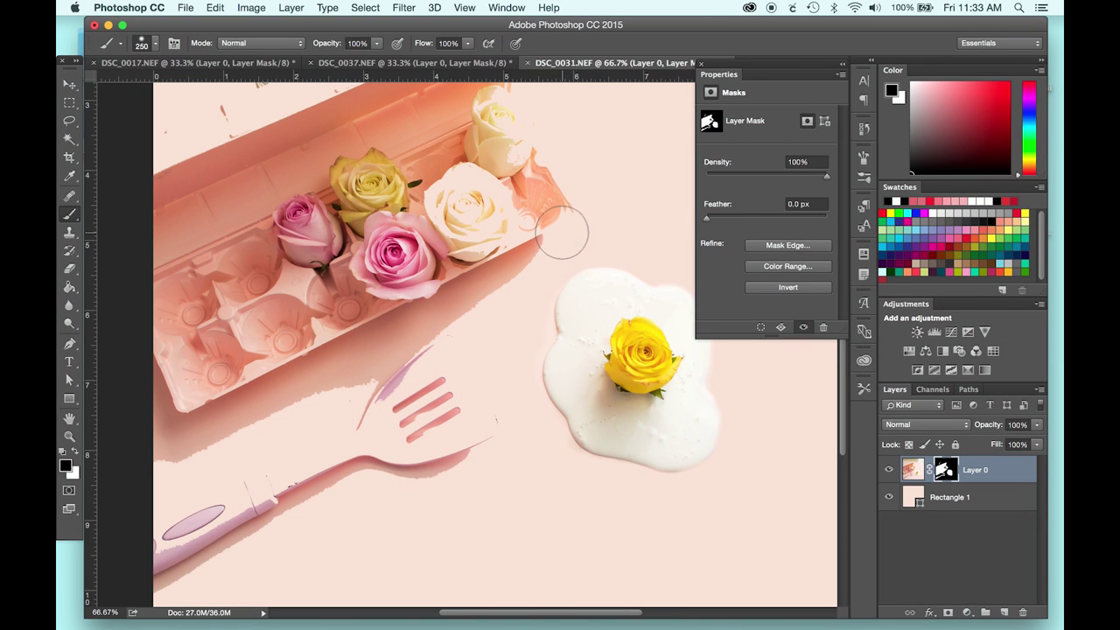
pyautogui.press('[')
pyautogui.press('[')
pyautogui.press('[')
# Paint white across the carton lid to bring it back into view.
pyautogui.press('x')
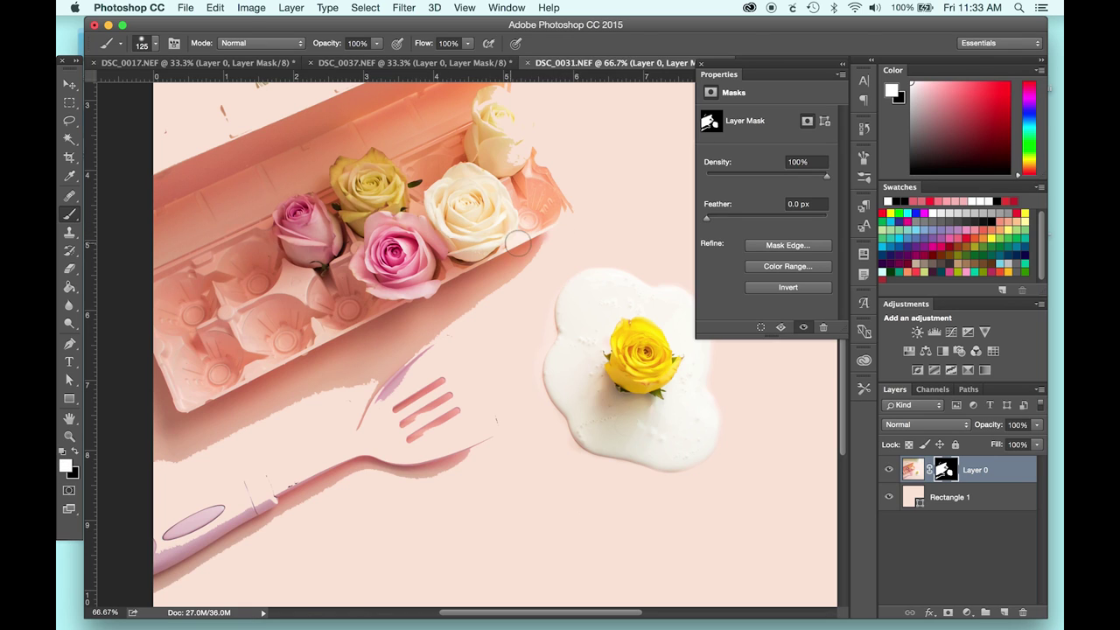
pyautogui.scroll(5, 400, 201)
pyautogui.hscroll(-2, 400, 201)
pyautogui.moveTo(257, 237)
pyautogui.mouseDown()
pyautogui.moveTo(415, 212)
pyautogui.moveTo(544, 236)
pyautogui.mouseUp()
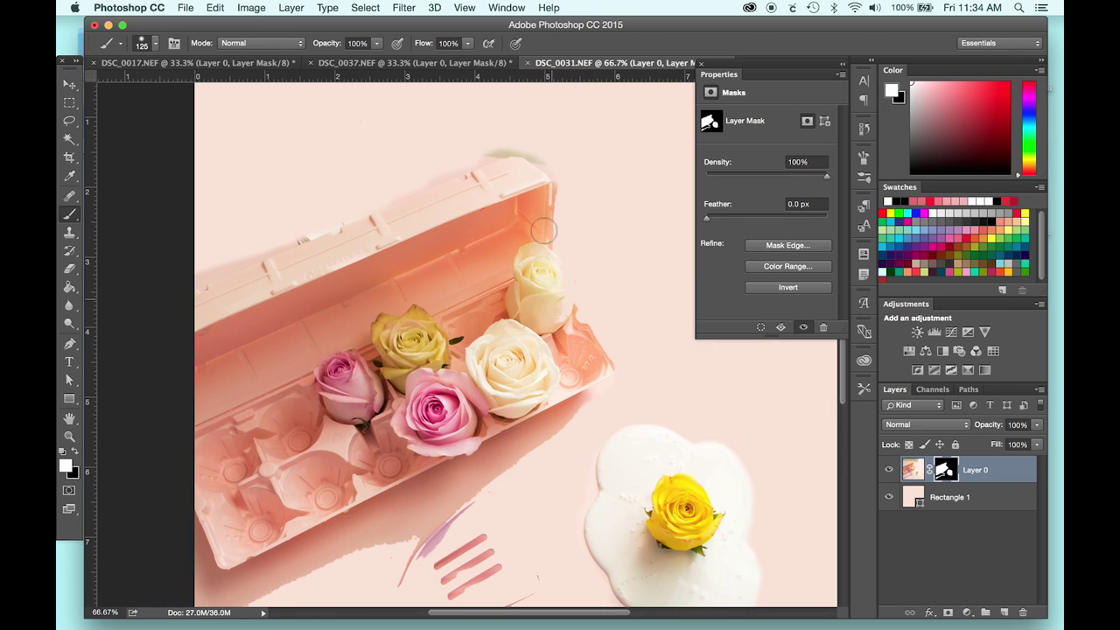
# Paint white on the mask to reveal the pink spatula.
pyautogui.scroll(-5, 582, 371)
pyautogui.hscroll(-3, 581, 371)
pyautogui.moveTo(367, 477)
pyautogui.mouseDown()
pyautogui.moveTo(515, 372)
pyautogui.moveTo(631, 371)
pyautogui.moveTo(346, 470)
pyautogui.moveTo(457, 437)
pyautogui.moveTo(555, 436)
pyautogui.moveTo(586, 422)
pyautogui.moveTo(267, 426)
pyautogui.moveTo(522, 312)
pyautogui.moveTo(411, 371)
pyautogui.moveTo(556, 314)
pyautogui.moveTo(662, 223)
pyautogui.moveTo(594, 289)
pyautogui.moveTo(551, 306)
pyautogui.moveTo(641, 241)
pyautogui.moveTo(488, 338)
pyautogui.mouseUp()
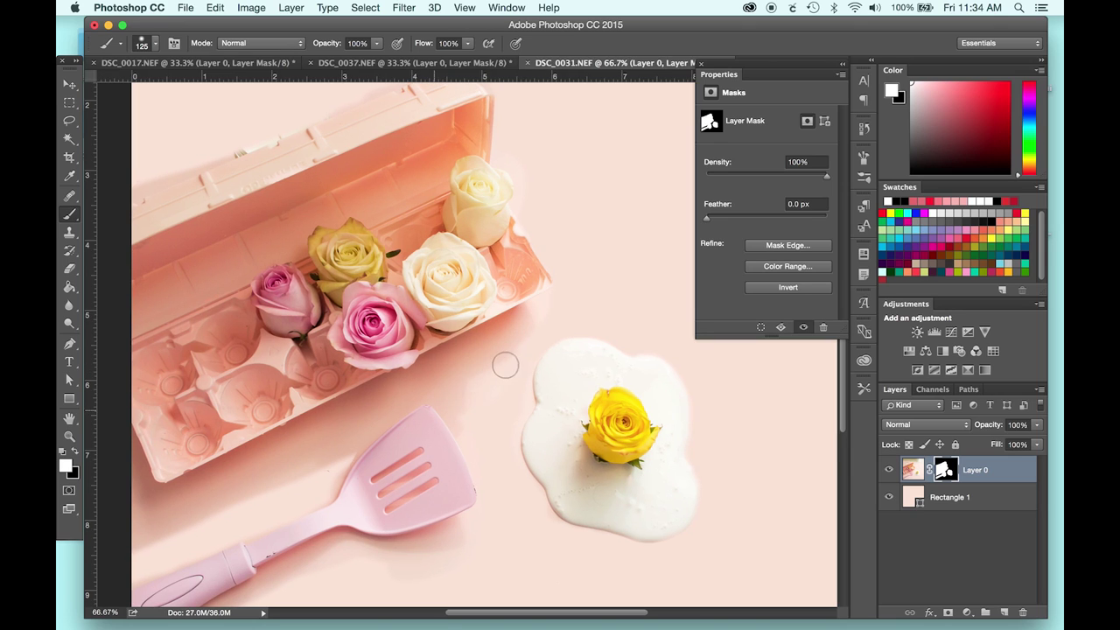
pyautogui.moveTo(458, 325); pyautogui.dragTo(497, 266)
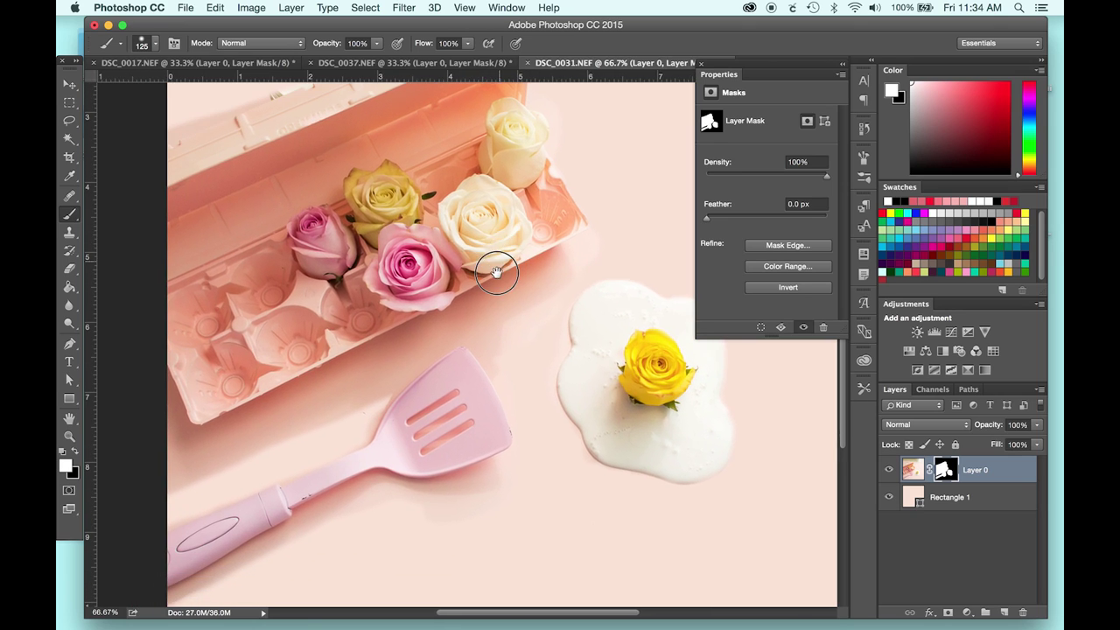
# Switch to a soft round brush at 0% hardness, painting black at 150 px.
pyautogui.click(155, 43)
pyautogui.click(112, 153)
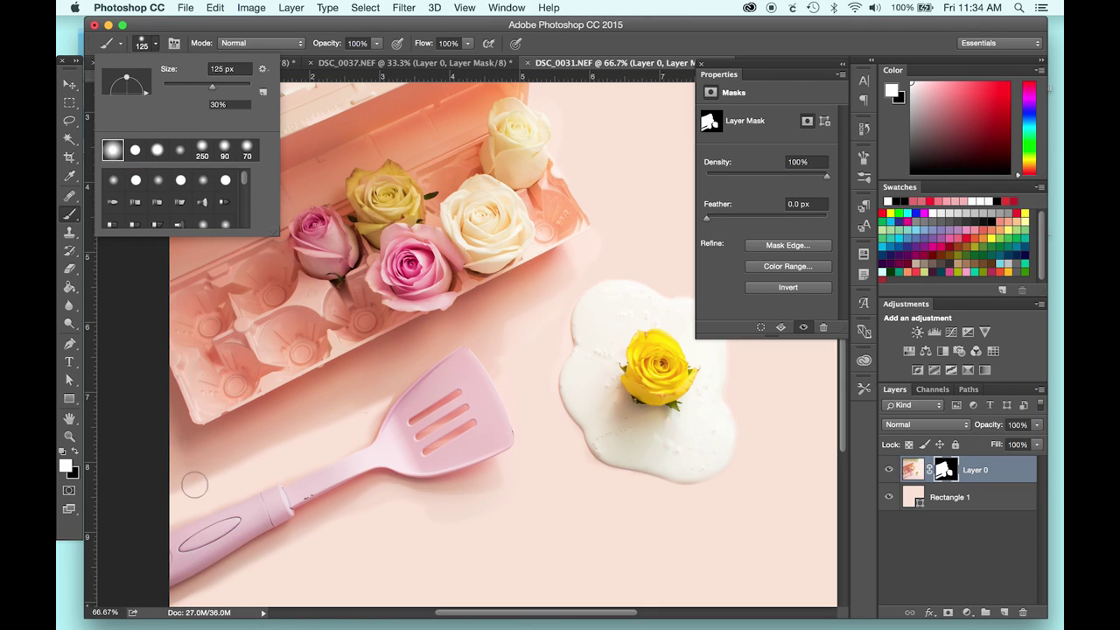
pyautogui.click(181, 149)
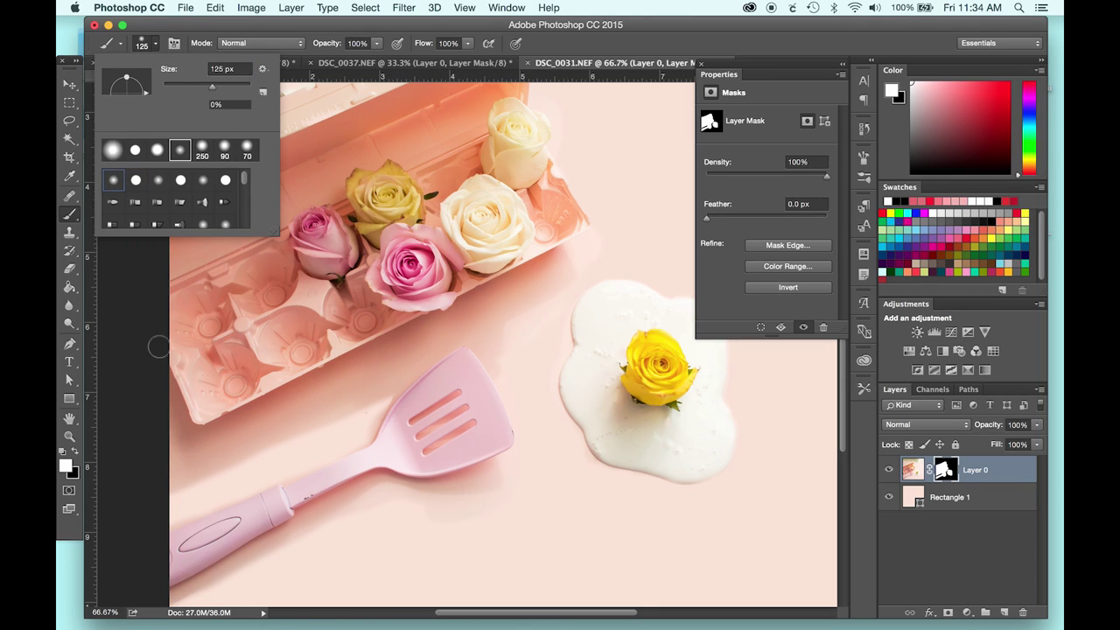
pyautogui.click(183, 478)
pyautogui.press('x')
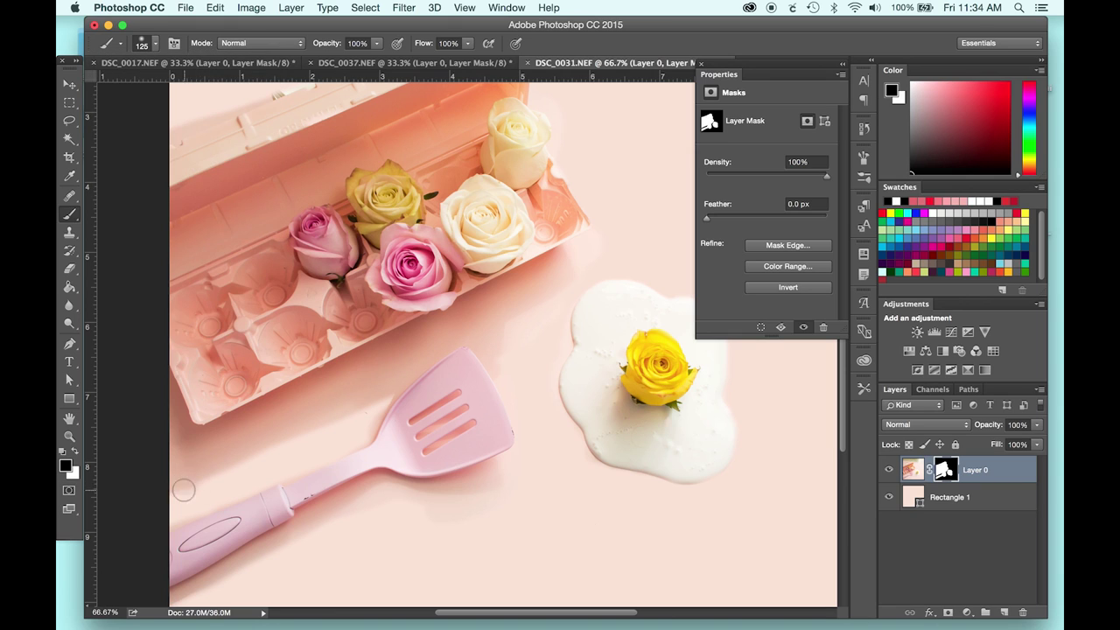
pyautogui.press(']')
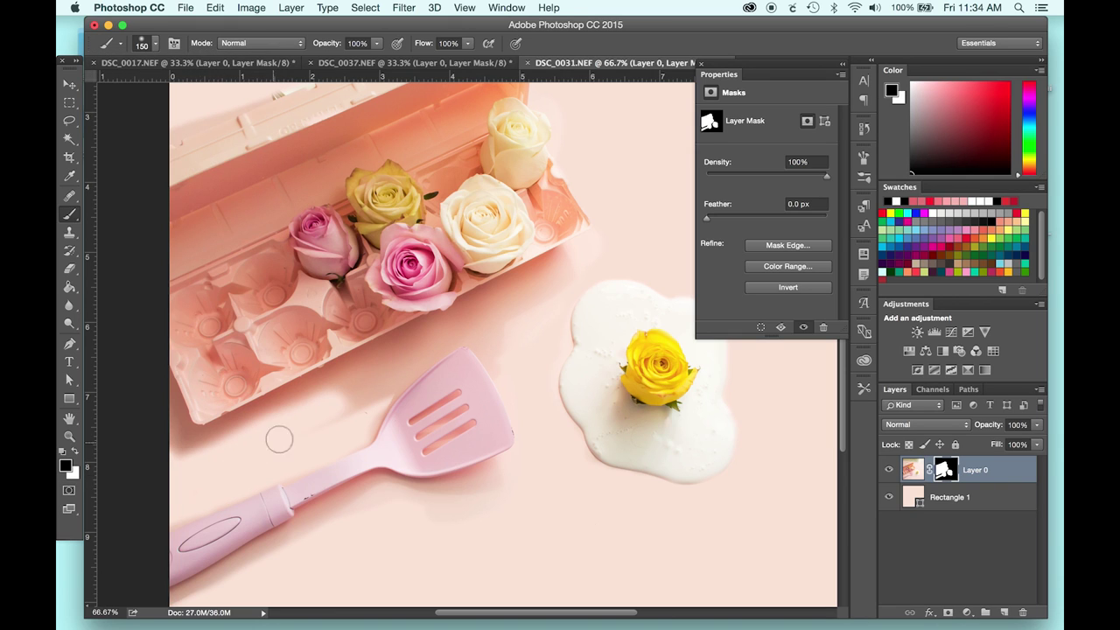
# Zoom in on the spatula edge and mask out a patch beside the carton shadow with a smaller brush.
pyautogui.hscroll(-3, 376, 455)
pyautogui.scroll(-1, 377, 456)
pyautogui.press('super+equal')
pyautogui.press('super+equal')
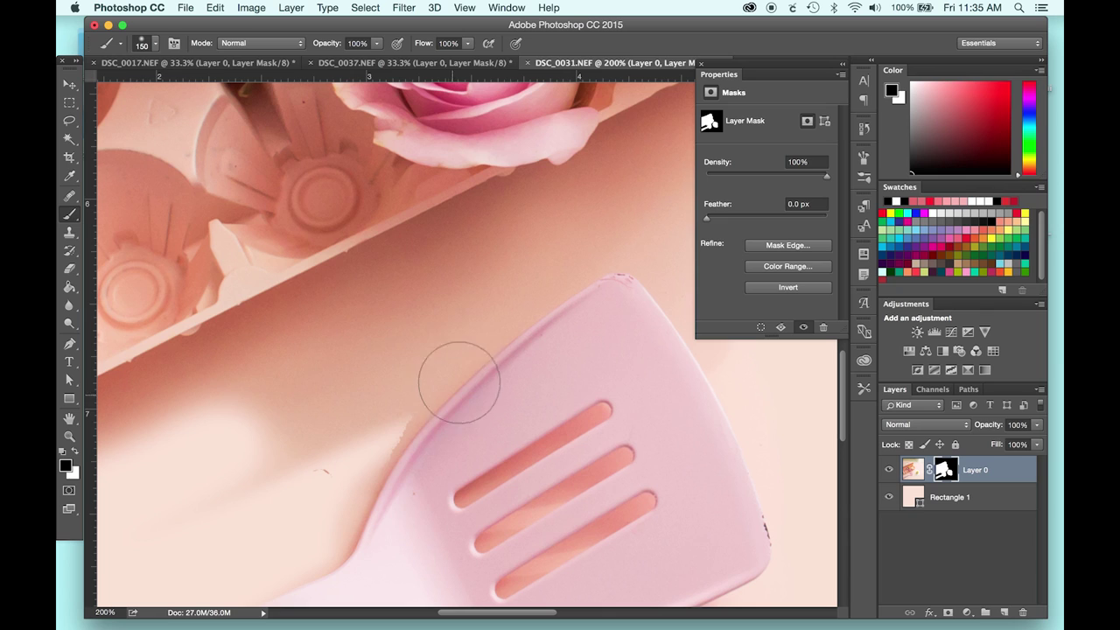
pyautogui.scroll(-3, 525, 322)
pyautogui.hscroll(-5, 525, 322)
pyautogui.scroll(-2, 525, 322)
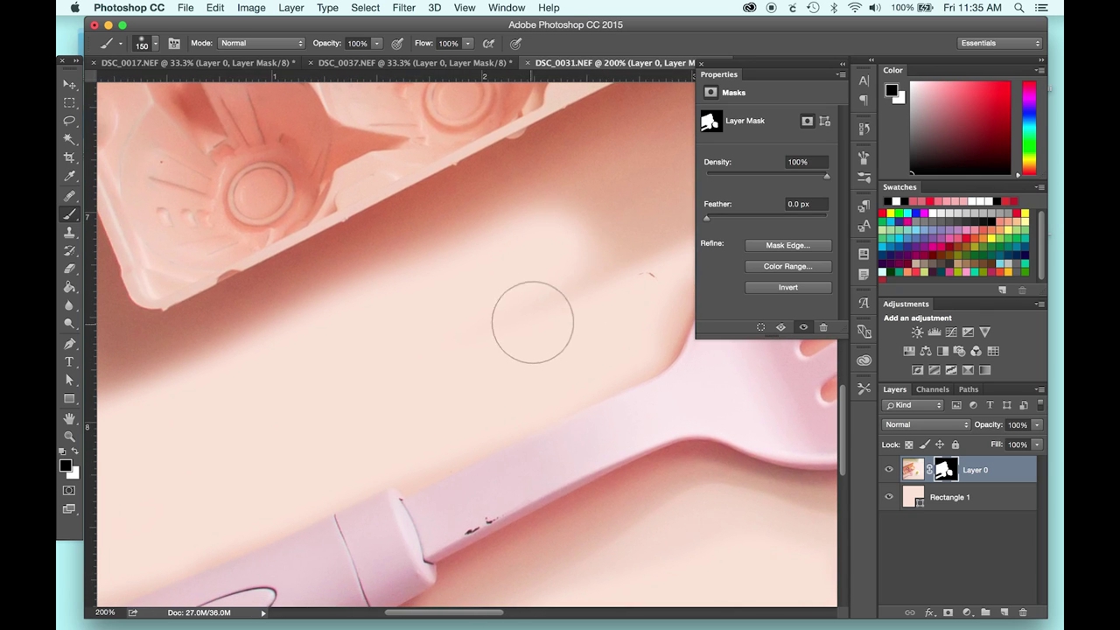
pyautogui.press('[')
pyautogui.press('[')
pyautogui.press('[')
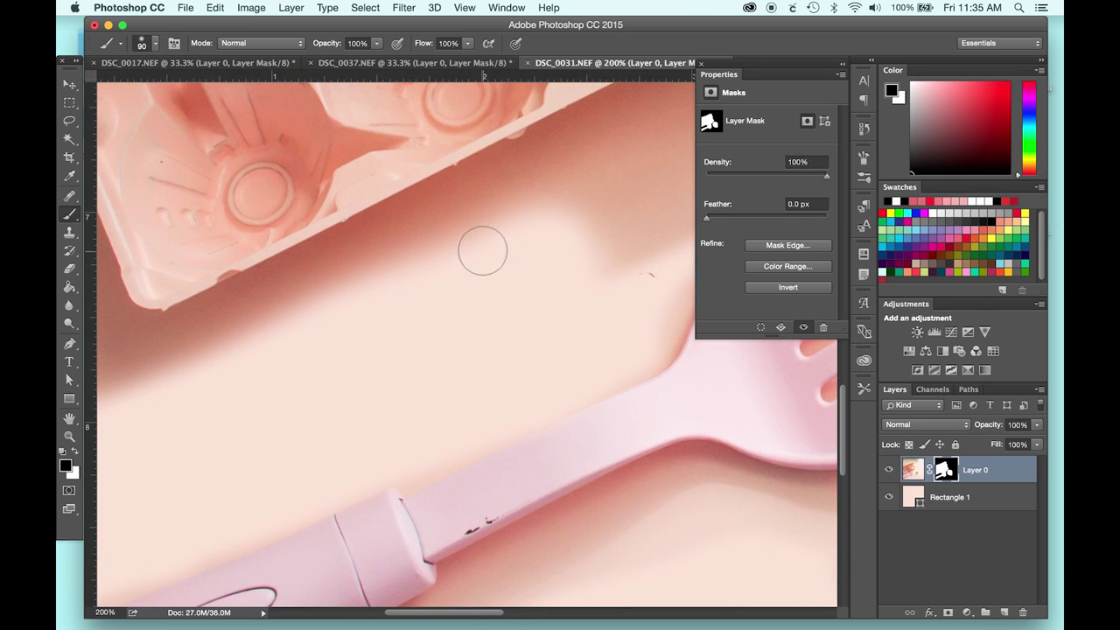
pyautogui.press('[')
pyautogui.moveTo(473, 234)
pyautogui.mouseDown()
pyautogui.moveTo(483, 240)
pyautogui.moveTo(472, 259)
pyautogui.moveTo(545, 198)
pyautogui.moveTo(458, 255)
pyautogui.mouseUp()
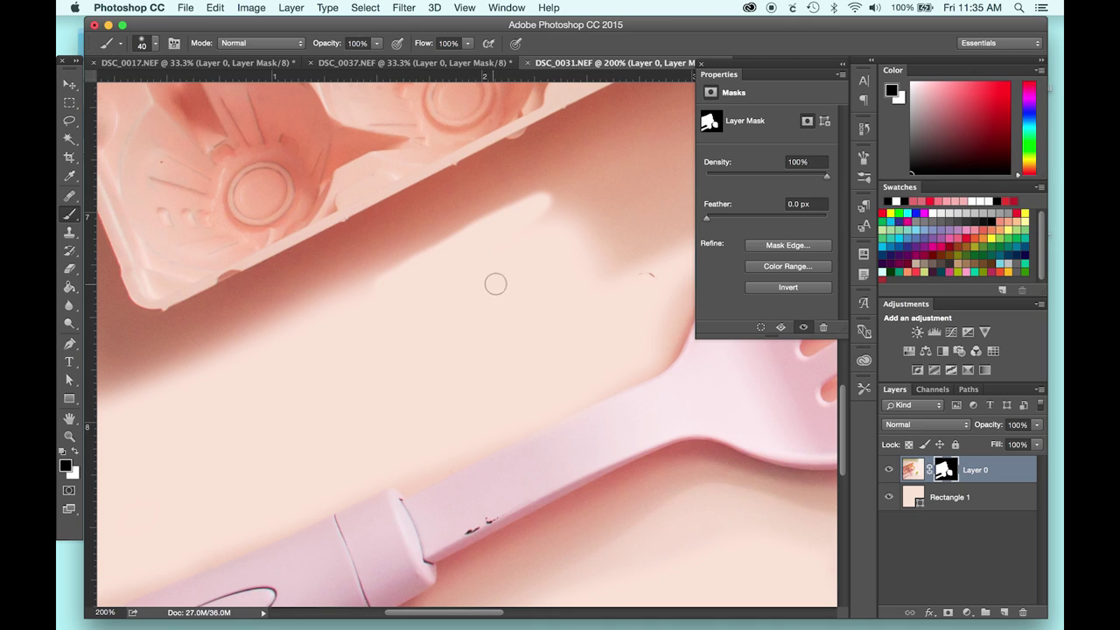
# Switch to white at 125 px and toggle the layer mask off and on to compare.
pyautogui.press(']')
pyautogui.press(']')
pyautogui.press(']')
pyautogui.press(']')
pyautogui.press(']')
pyautogui.press(']')
pyautogui.press(']')
pyautogui.press('x')
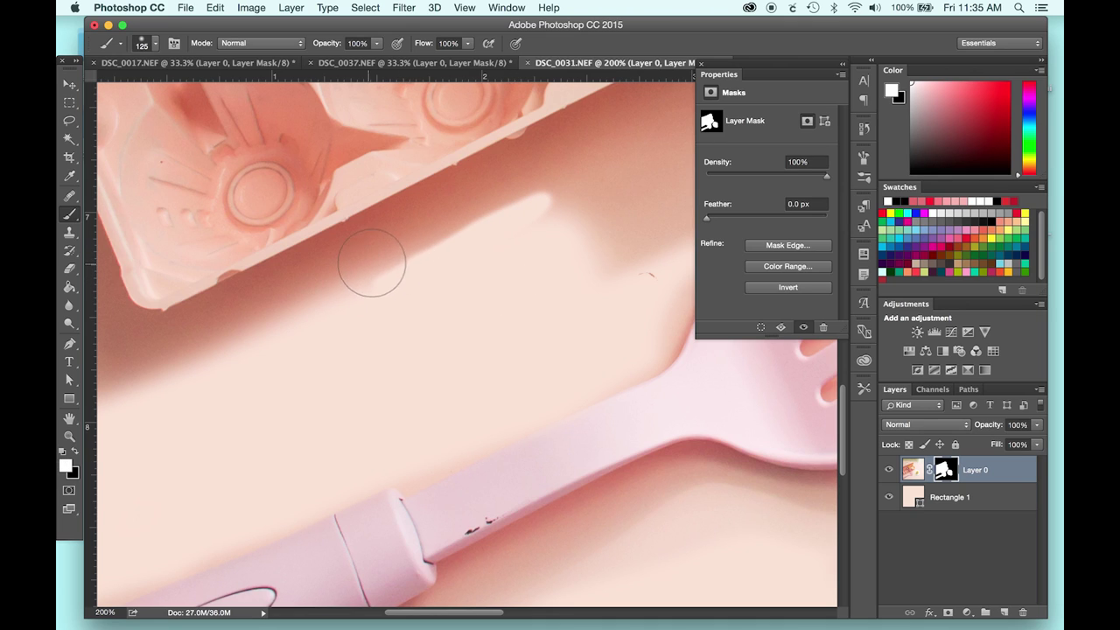
pyautogui.press('super+0')
pyautogui.click(803, 328)
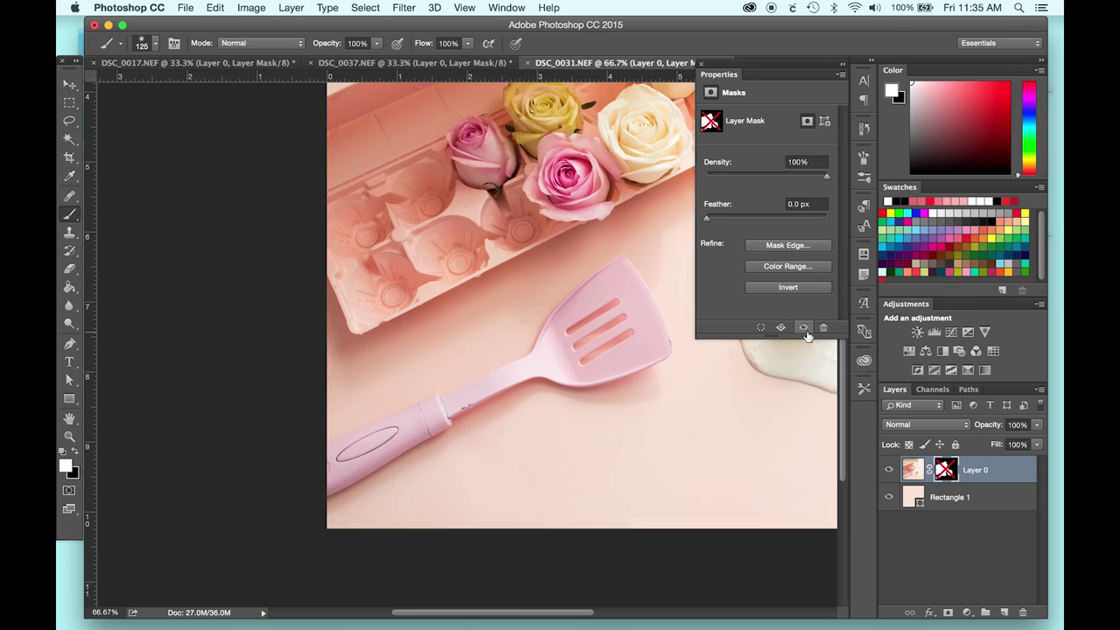
pyautogui.click(805, 330)
pyautogui.click(806, 331)
pyautogui.click(805, 331)
# At 100% zoom, touch up mask edges with a small detail brush, swapping black and white.
pyautogui.press('super+1')
pyautogui.press('[')
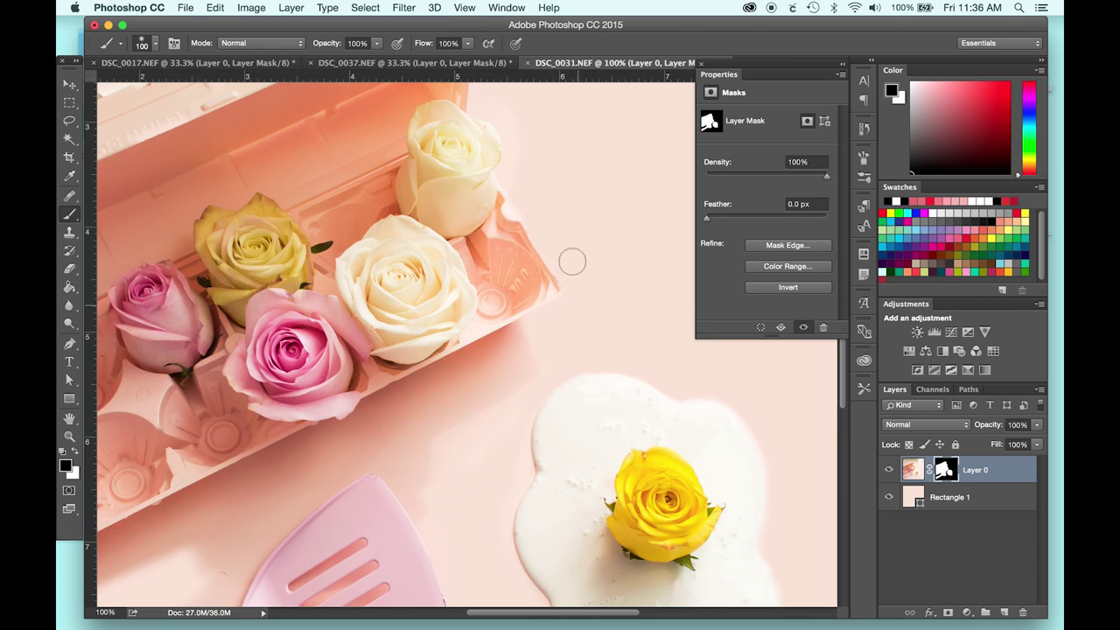
pyautogui.scroll(5, 572, 262)
pyautogui.rightClick(507, 237)
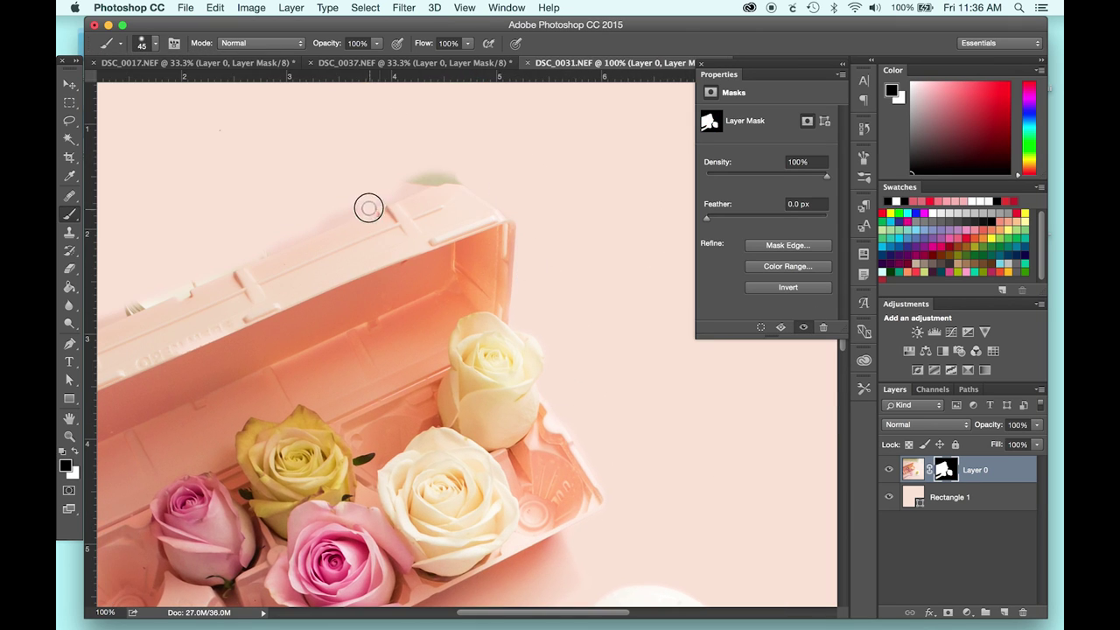
pyautogui.hscroll(-3, 345, 262)
pyautogui.hscroll(-4, 345, 263)
pyautogui.scroll(-2, 345, 263)
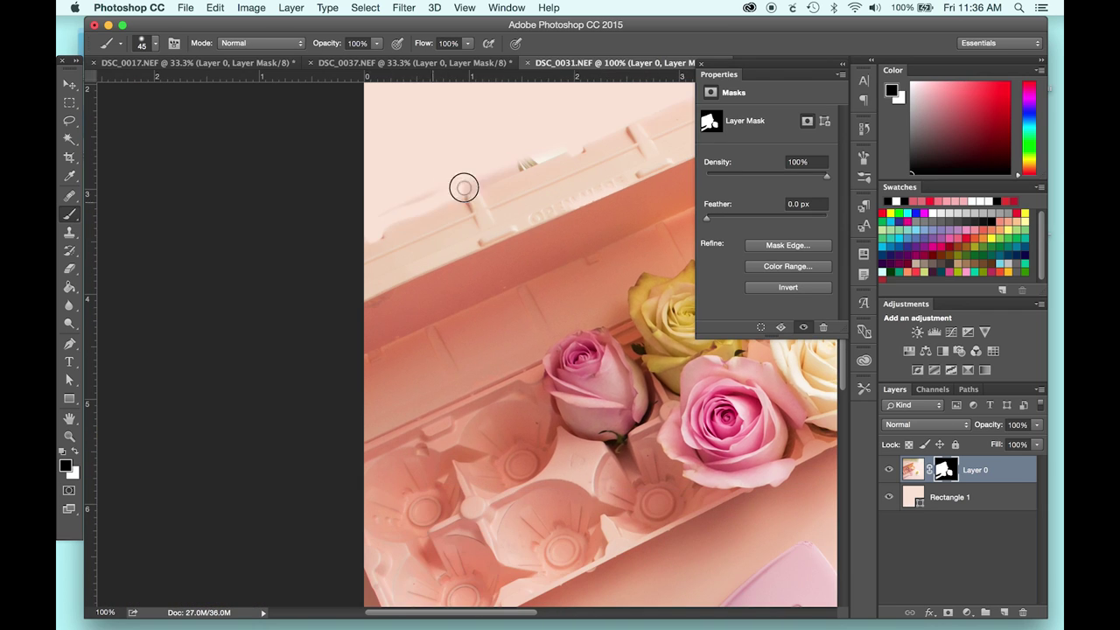
pyautogui.press('x')
pyautogui.press('x')
pyautogui.hscroll(5, 452, 358)
pyautogui.scroll(-3, 453, 358)
pyautogui.press('x')
pyautogui.hscroll(1, 603, 433)
pyautogui.scroll(1, 603, 432)
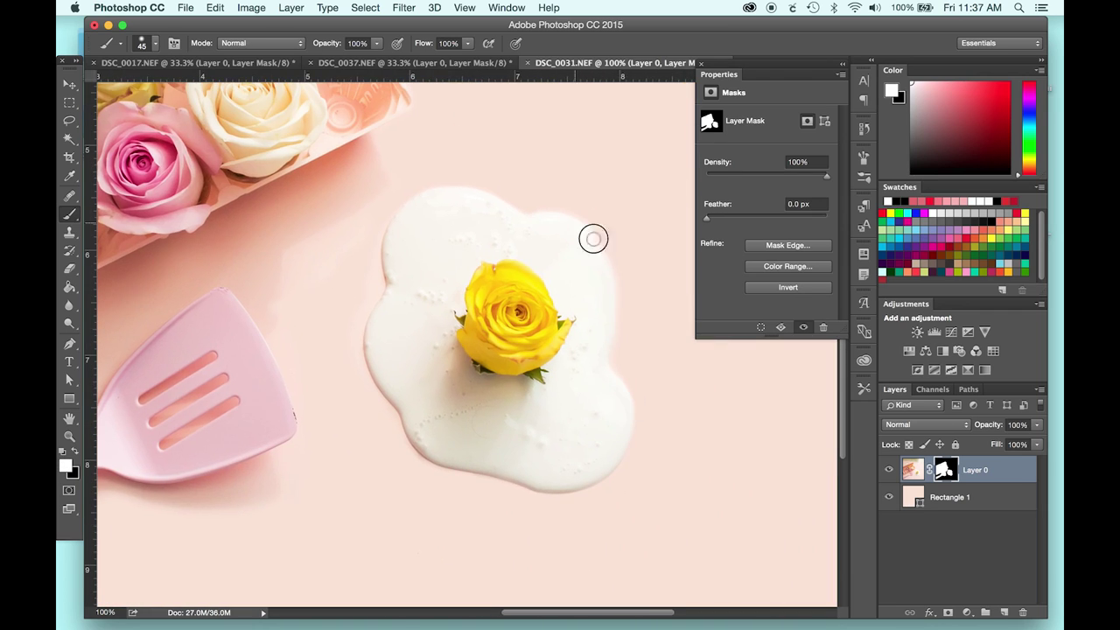
pyautogui.press('x')
pyautogui.press('super+minus')
# Enlarge the brush to 200 px and restore soft shadows under the carton and spatula.
pyautogui.hscroll(-2, 464, 508)
pyautogui.scroll(-2, 464, 509)
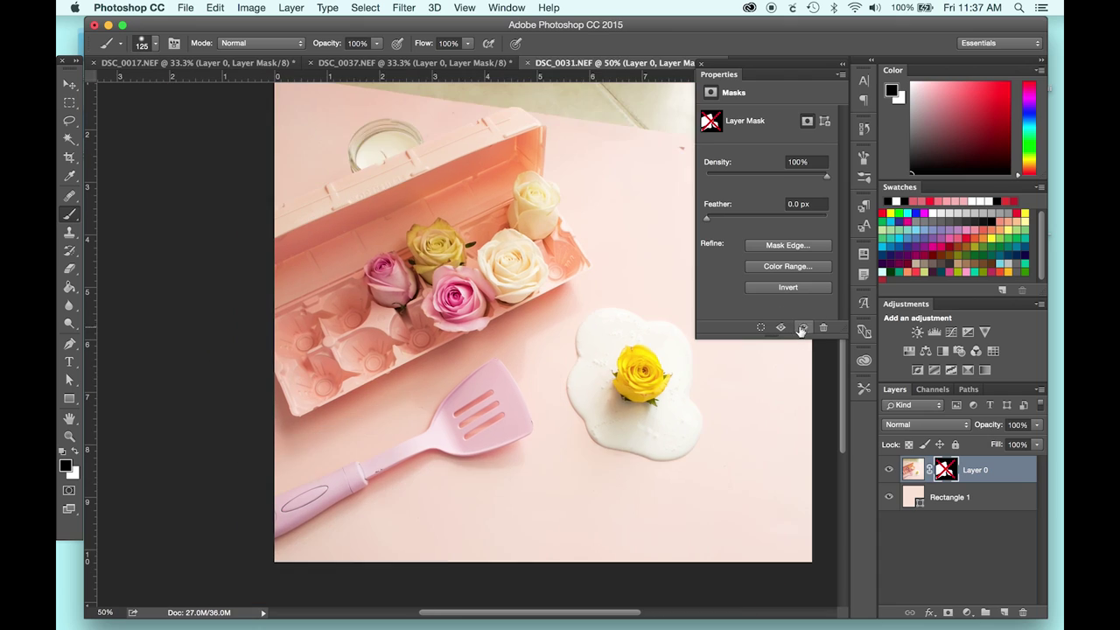
pyautogui.press('[')
pyautogui.press('[')
pyautogui.press('[')
pyautogui.press('[')
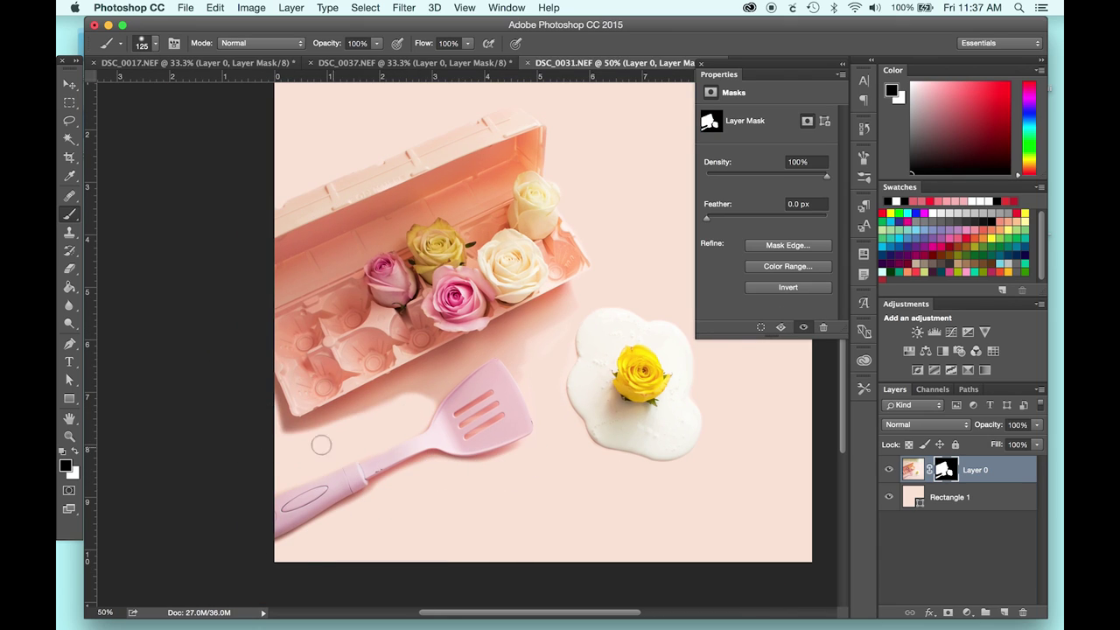
pyautogui.press(']')
pyautogui.press(']')
pyautogui.press(']')
pyautogui.press('x')
pyautogui.press('x')
pyautogui.press('[')
pyautogui.press('[')
pyautogui.press('[')
pyautogui.press('[')
pyautogui.press('[')
pyautogui.press('[')
pyautogui.press('x')
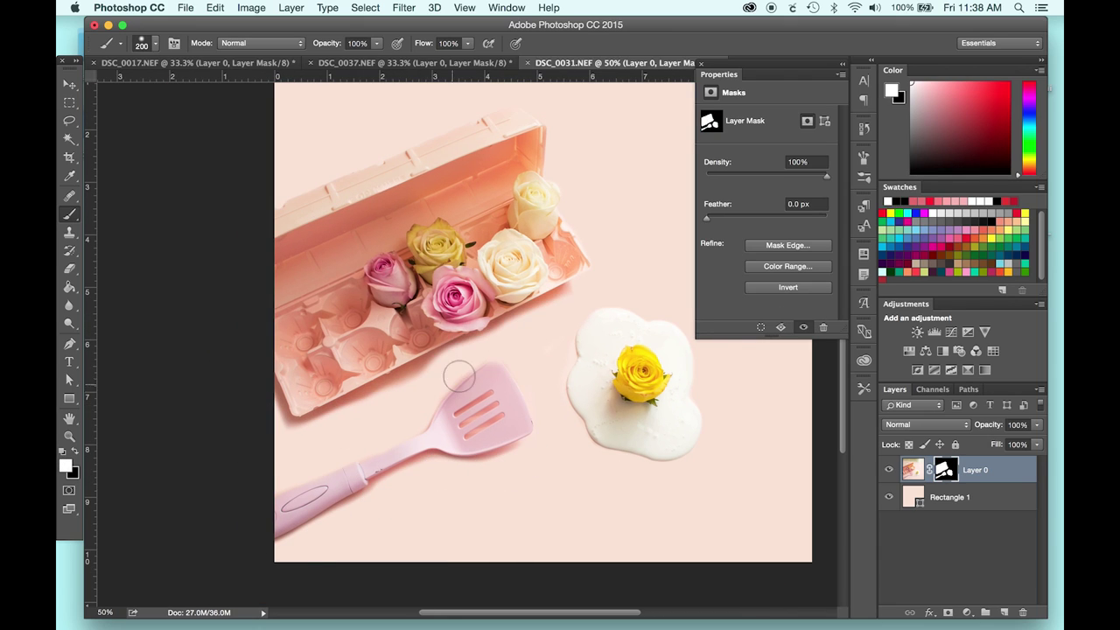
pyautogui.press('x')
pyautogui.press(']')
pyautogui.press(']')
pyautogui.press(']')
pyautogui.press(']')
pyautogui.press(']')
pyautogui.press(']')
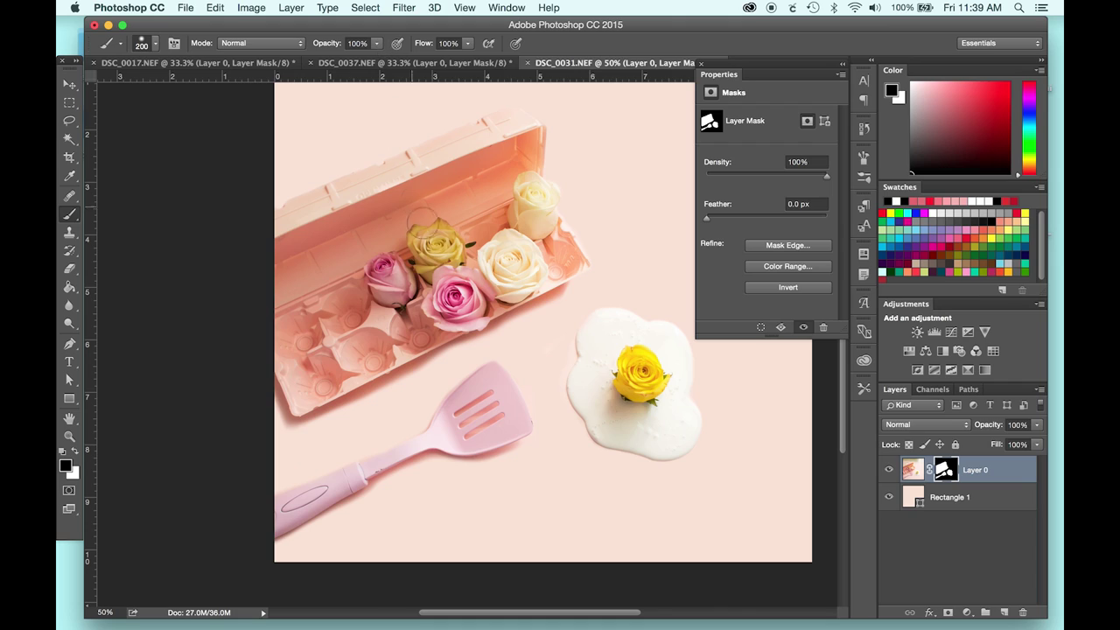
# Lower brush opacity to 20%, size it to 125 px, and zoom to 200% on the spatula head.
pyautogui.click(377, 43)
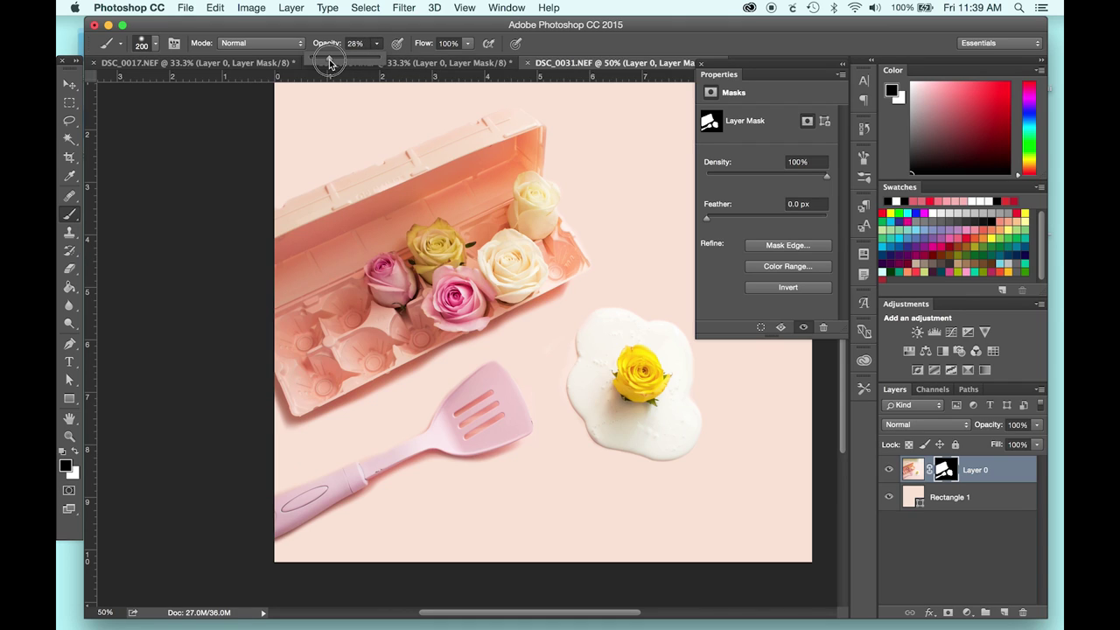
pyautogui.moveTo(329, 63); pyautogui.dragTo(325, 63)
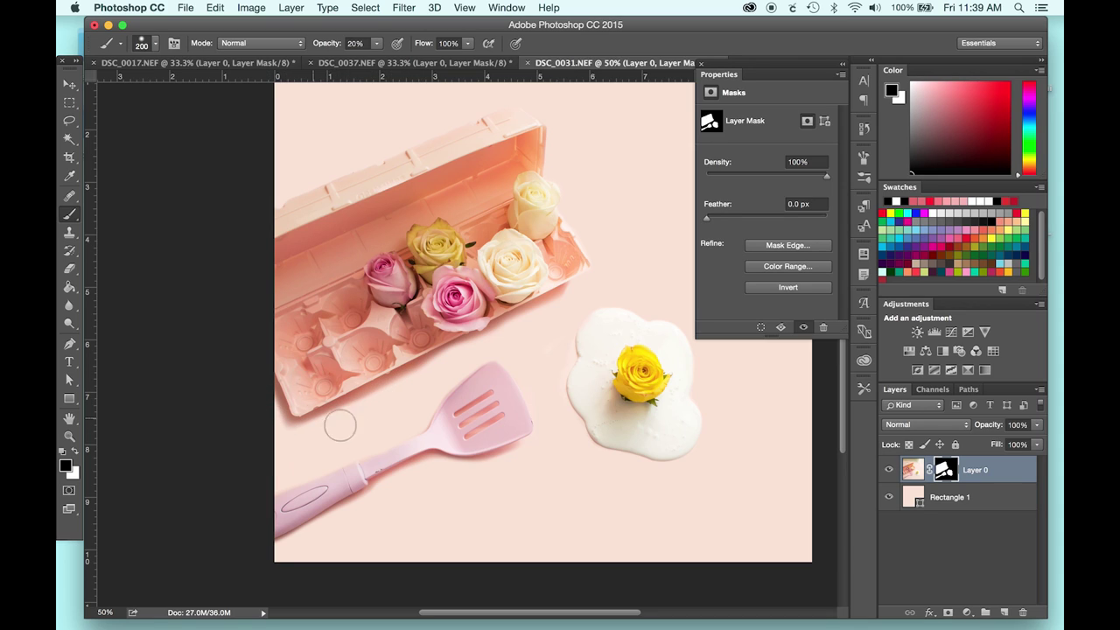
pyautogui.press('[')
pyautogui.press('[')
pyautogui.press('[')
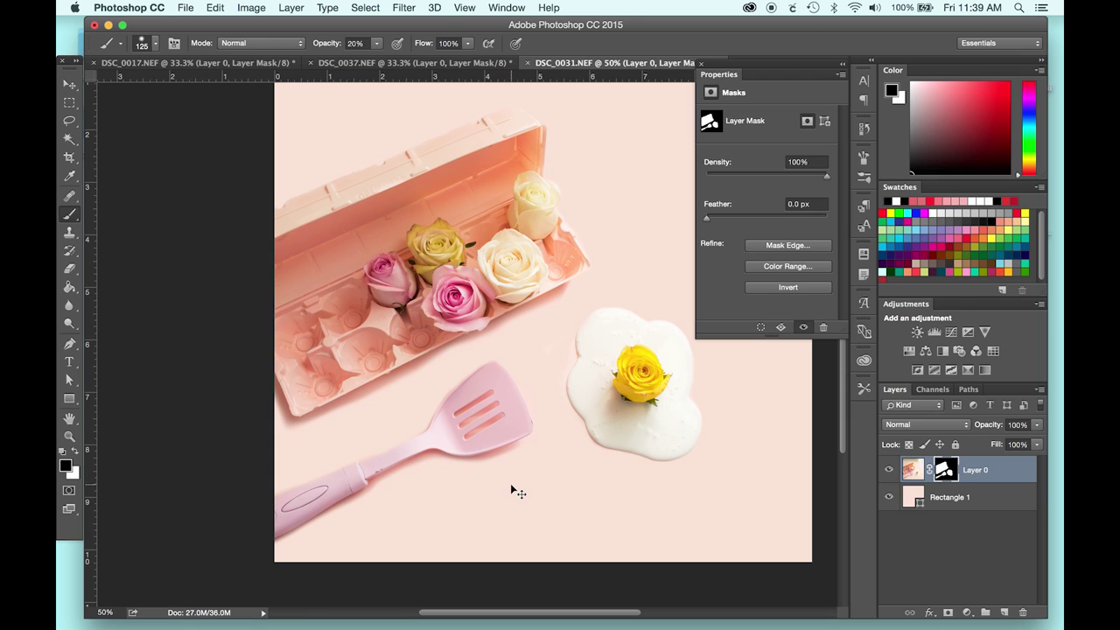
pyautogui.press('super+equal')
pyautogui.press('super+equal')
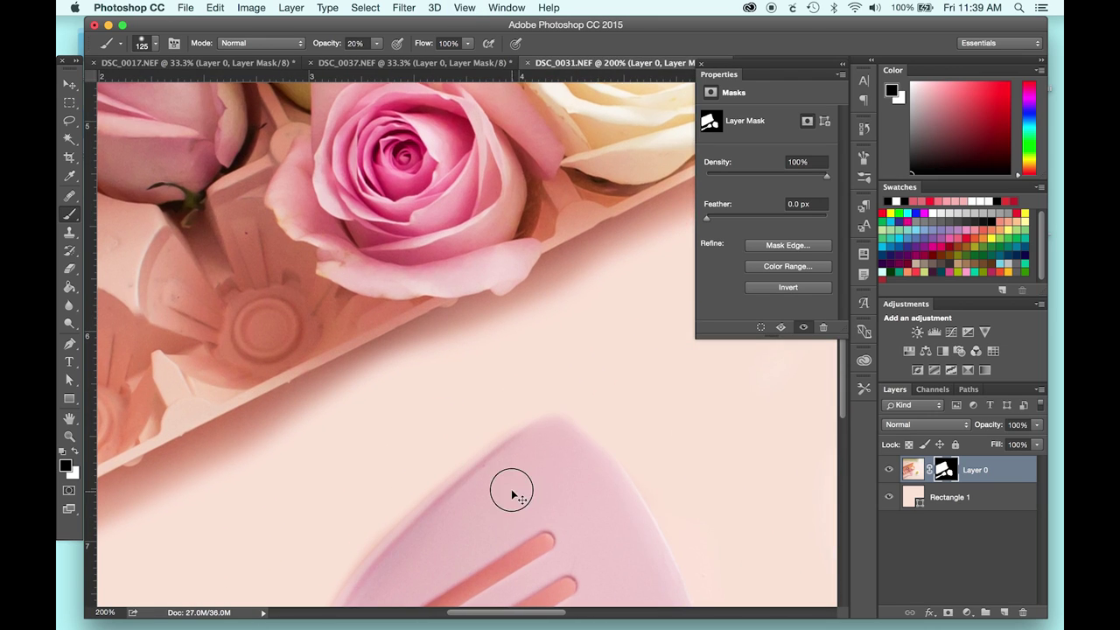
pyautogui.press('super+equal')
pyautogui.moveTo(513, 486); pyautogui.dragTo(524, 207)
# Paint white along the spatula's shadow, then reset opacity to 100% and fit the image.
pyautogui.press('x')
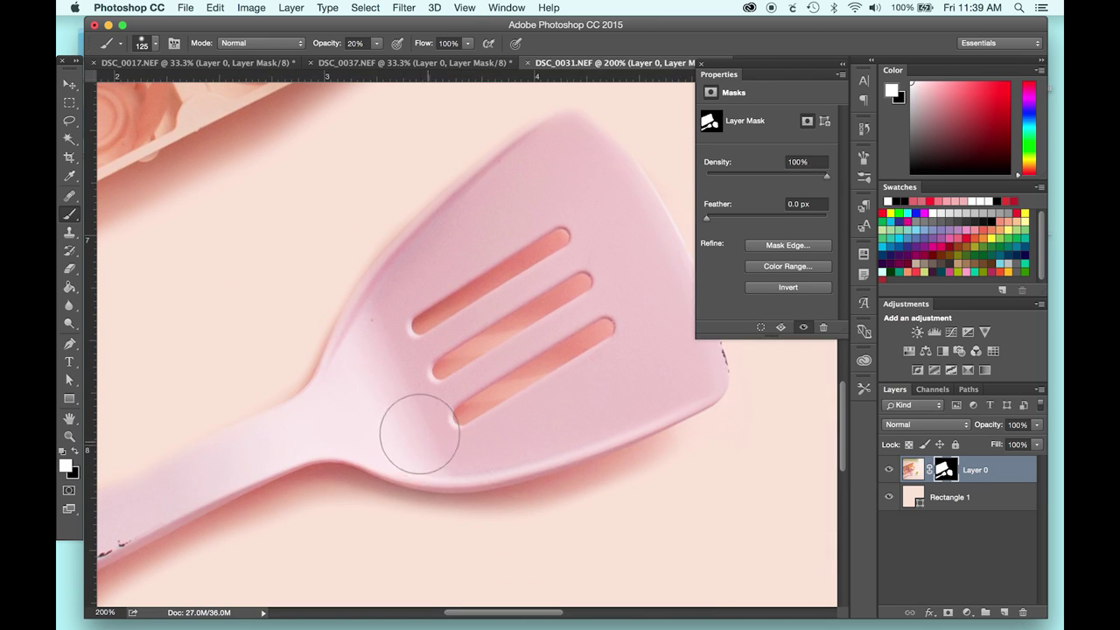
pyautogui.moveTo(378, 64); pyautogui.dragTo(506, 57)
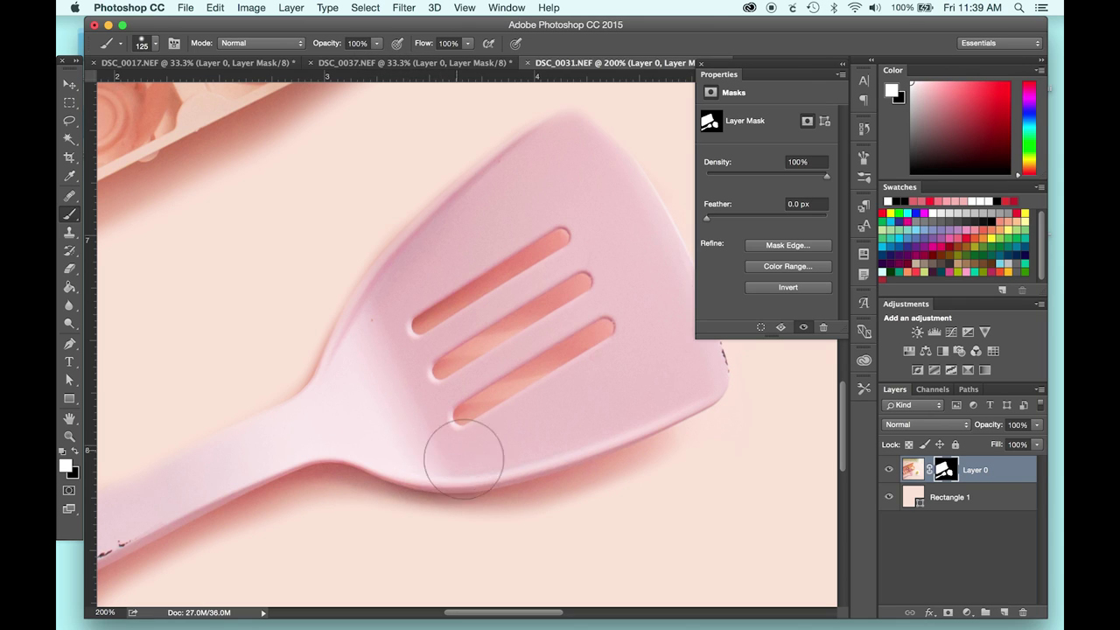
pyautogui.press('super+0')
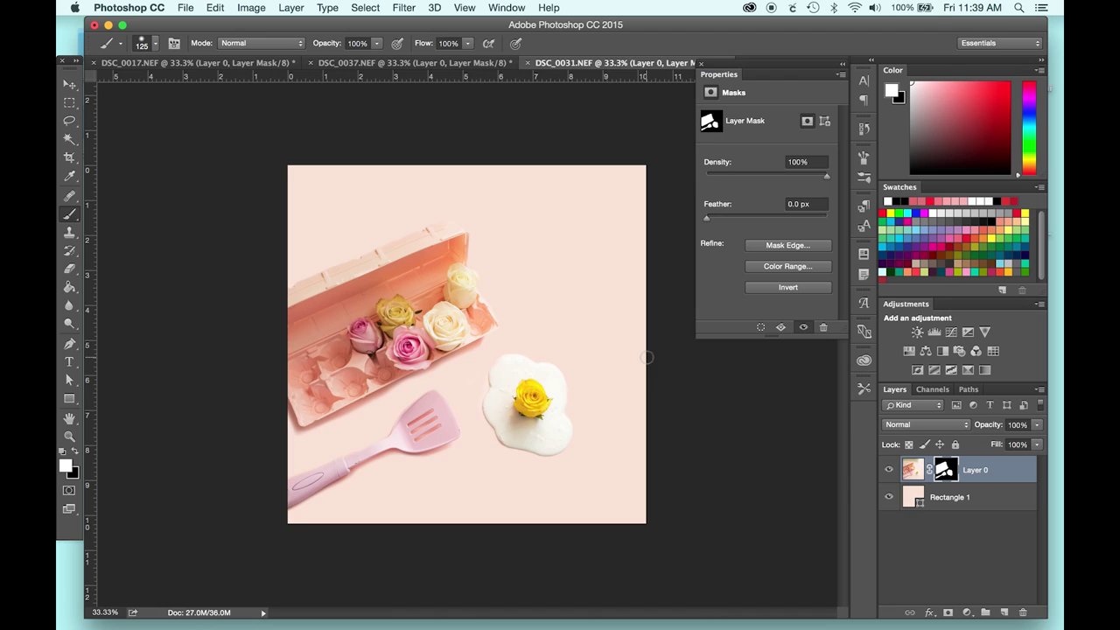
# Set black as the painting colour and shrink the brush to 70 px.
pyautogui.press('super+plus')
pyautogui.press('super+plus')
pyautogui.press('x')
pyautogui.press('super+minus')
pyautogui.press('[')
pyautogui.press('[')
pyautogui.press('[')
pyautogui.press('[')
pyautogui.press('super+minus')
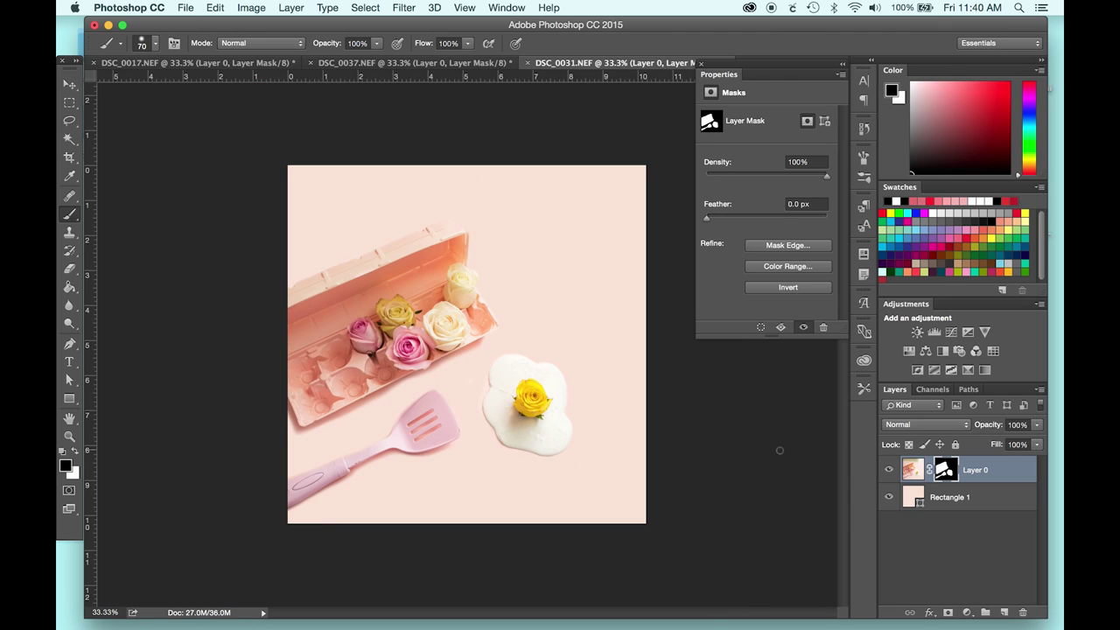
# Turn the egg-carton mask off and back on to check the original photo.
pyautogui.click(804, 327)
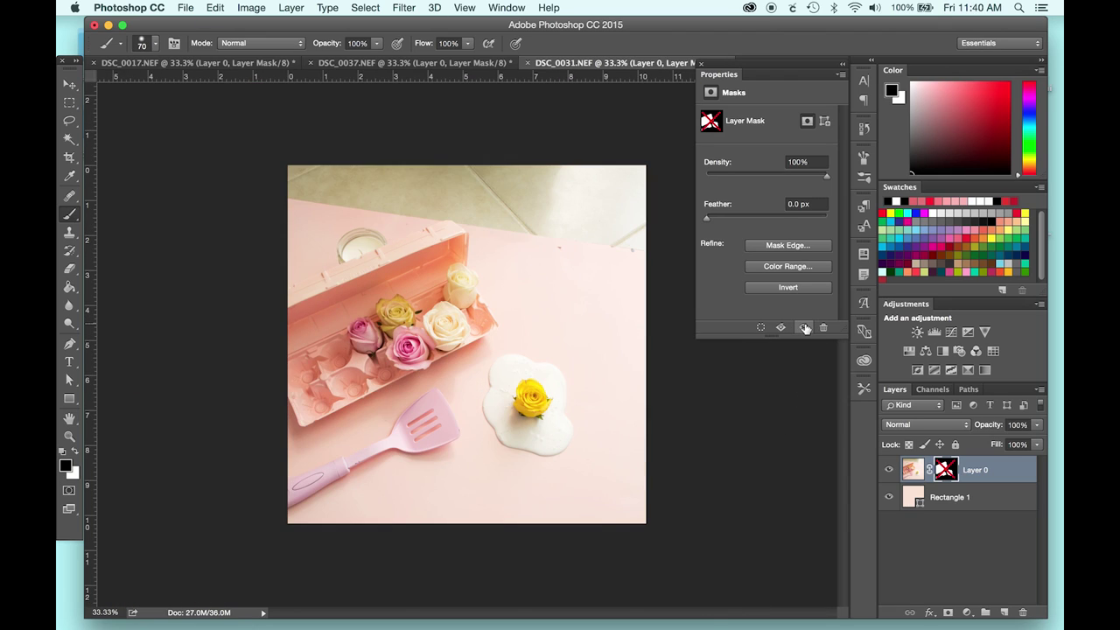
pyautogui.click(804, 327)
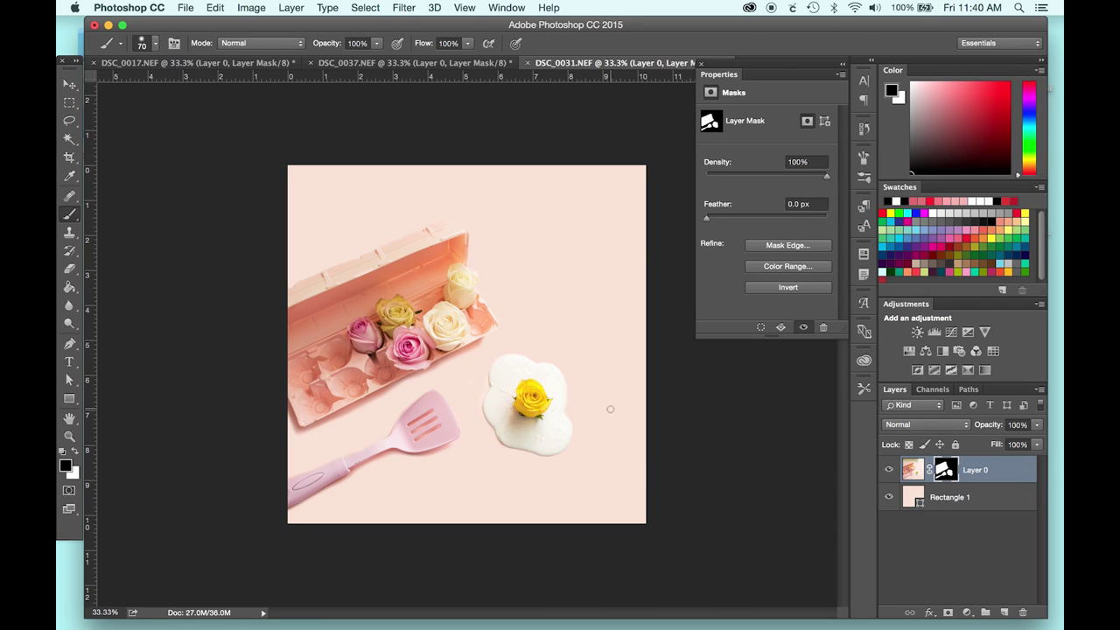
pyautogui.press('super+minus')
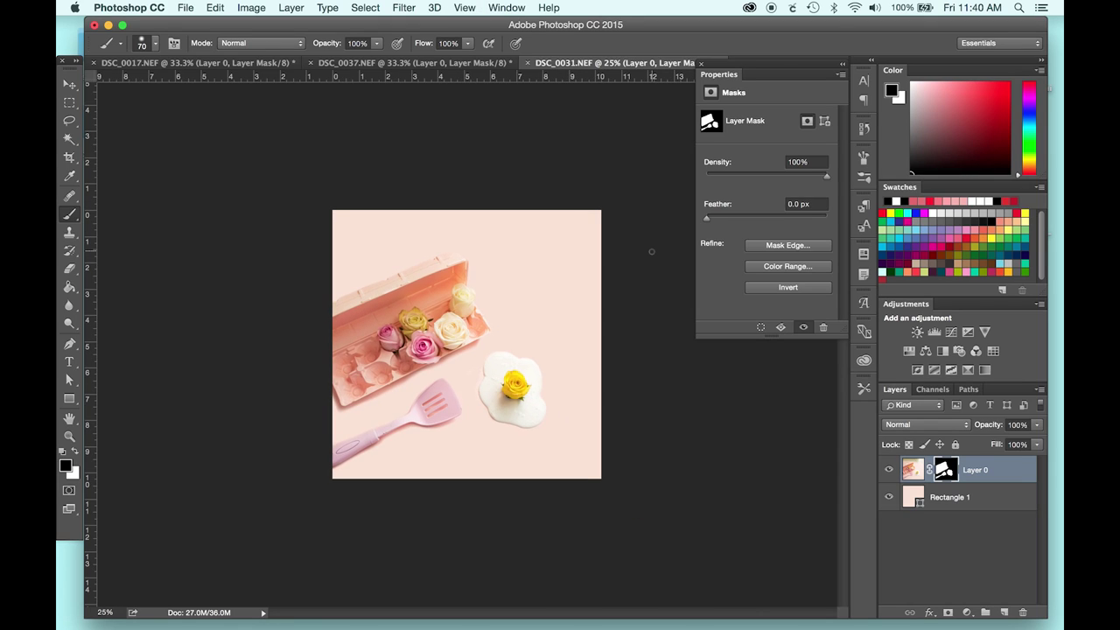
pyautogui.press('super+plus')
pyautogui.press('super+plus')
pyautogui.press('super+plus')
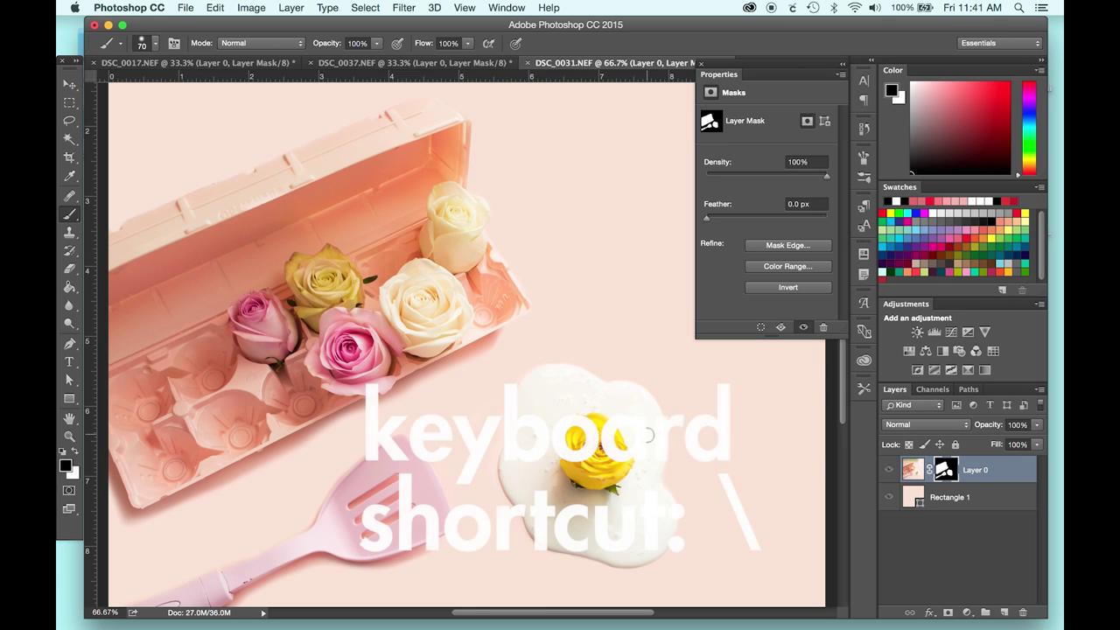
# Show the mask as a red overlay and paint out a pale speck on the pink background.
pyautogui.press('\\')
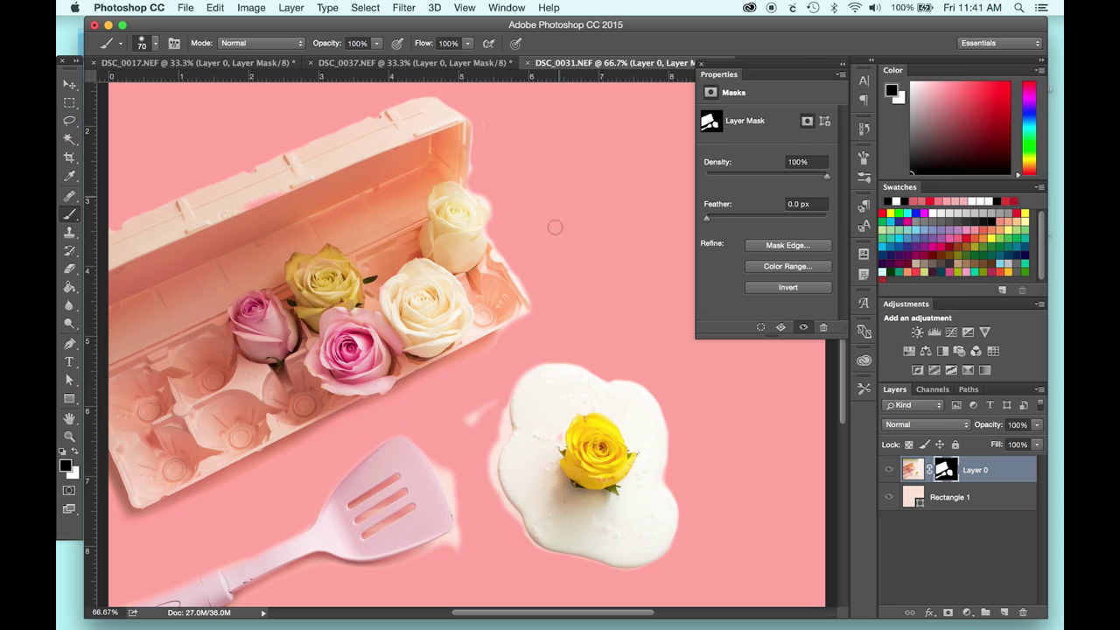
pyautogui.moveTo(476, 404); pyautogui.dragTo(484, 407)
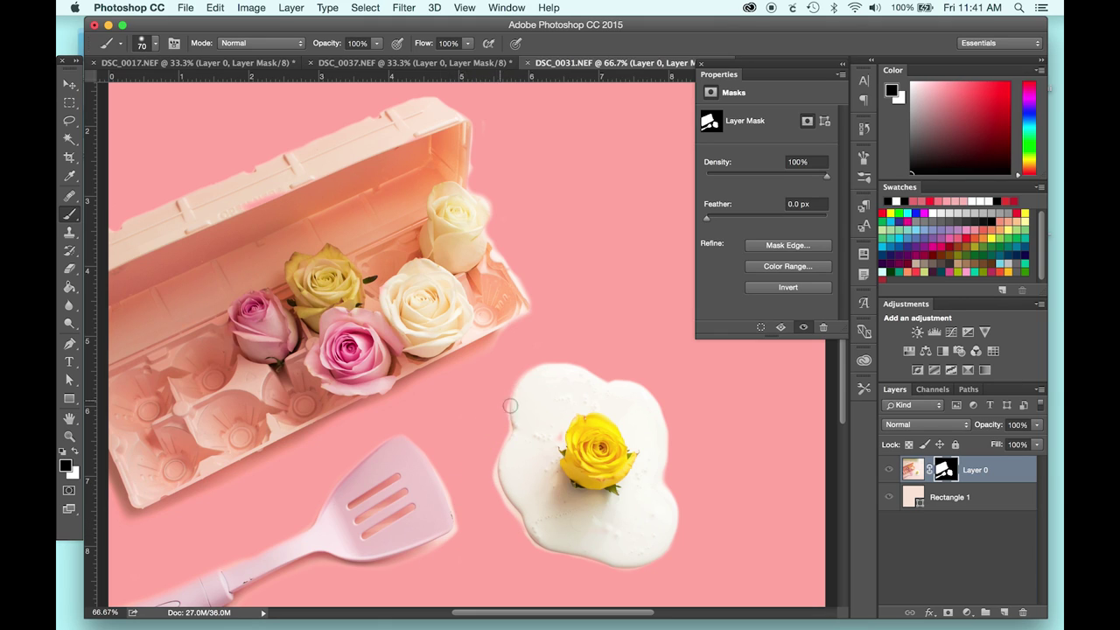
pyautogui.press('x')
pyautogui.scroll(4, 560, 240)
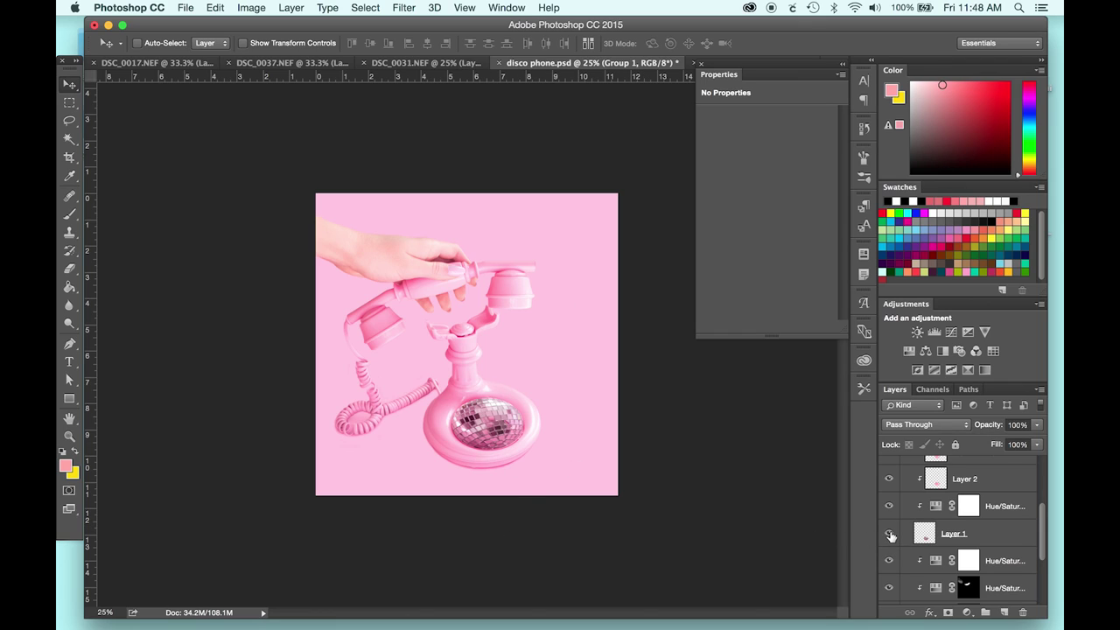
# Hide the disco ball layer, close Properties, and switch to the DSC_0068.NEF photo.
pyautogui.click(889, 534)
pyautogui.click(889, 534)
pyautogui.click(889, 534)
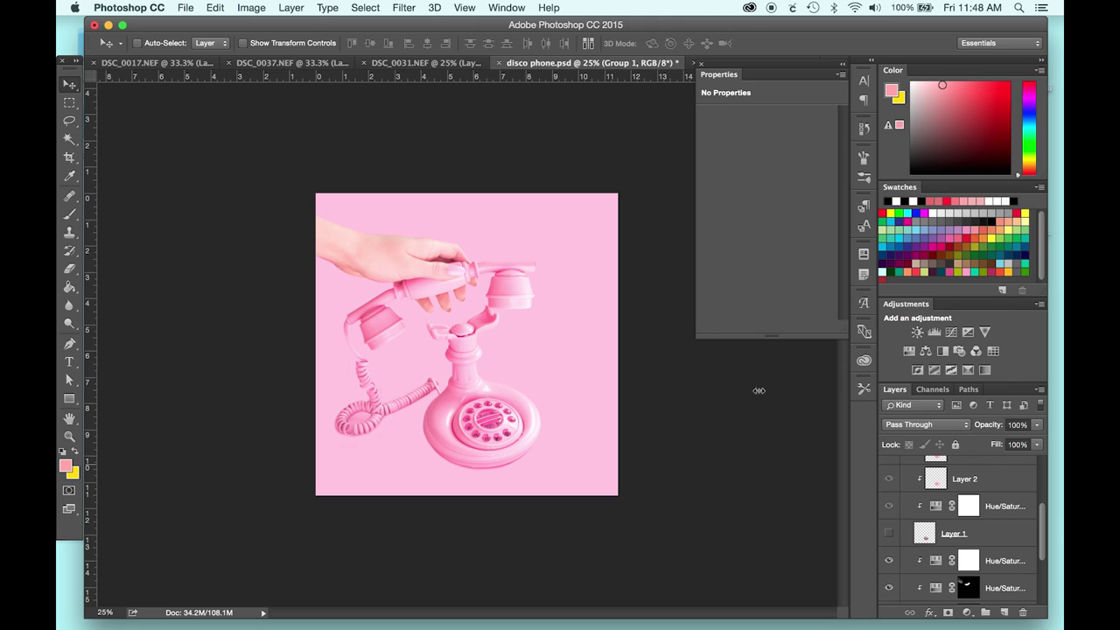
pyautogui.click(702, 63)
pyautogui.click(706, 66)
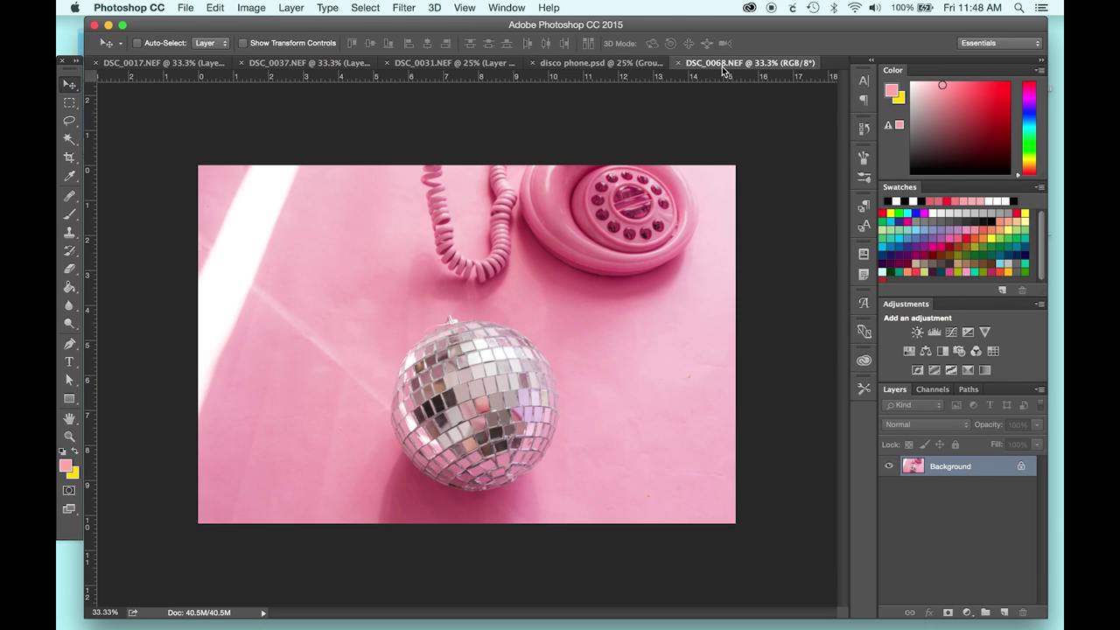
# Copy a rectangle around the disco ball into disco phone.psd as Layer 4 over the dial.
pyautogui.press('m')
pyautogui.moveTo(515, 454); pyautogui.dragTo(470, 455)
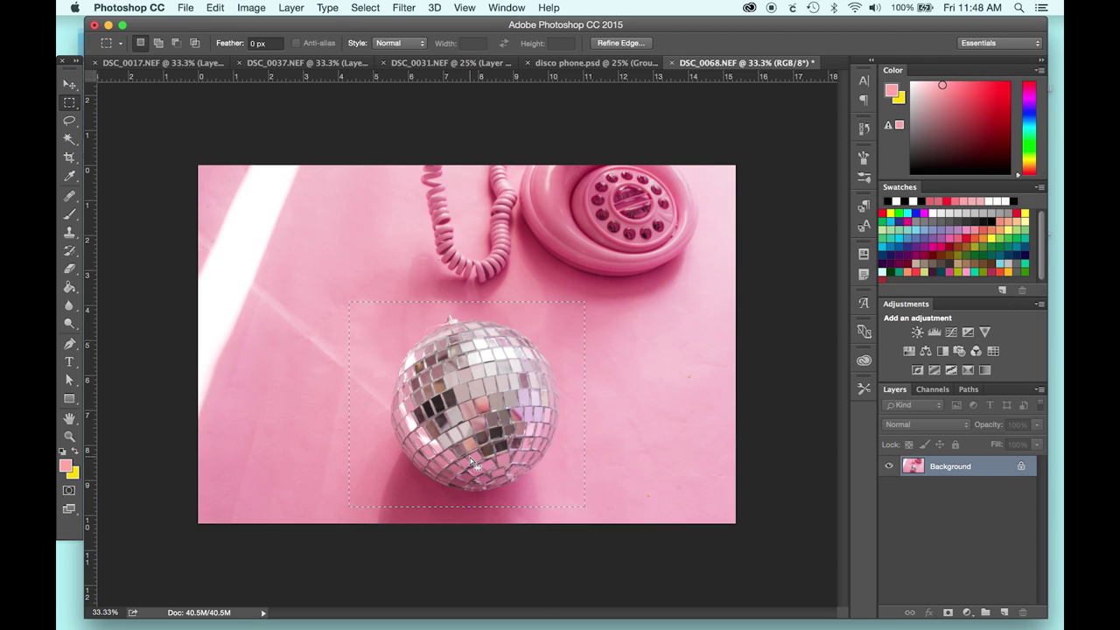
pyautogui.press('super+c')
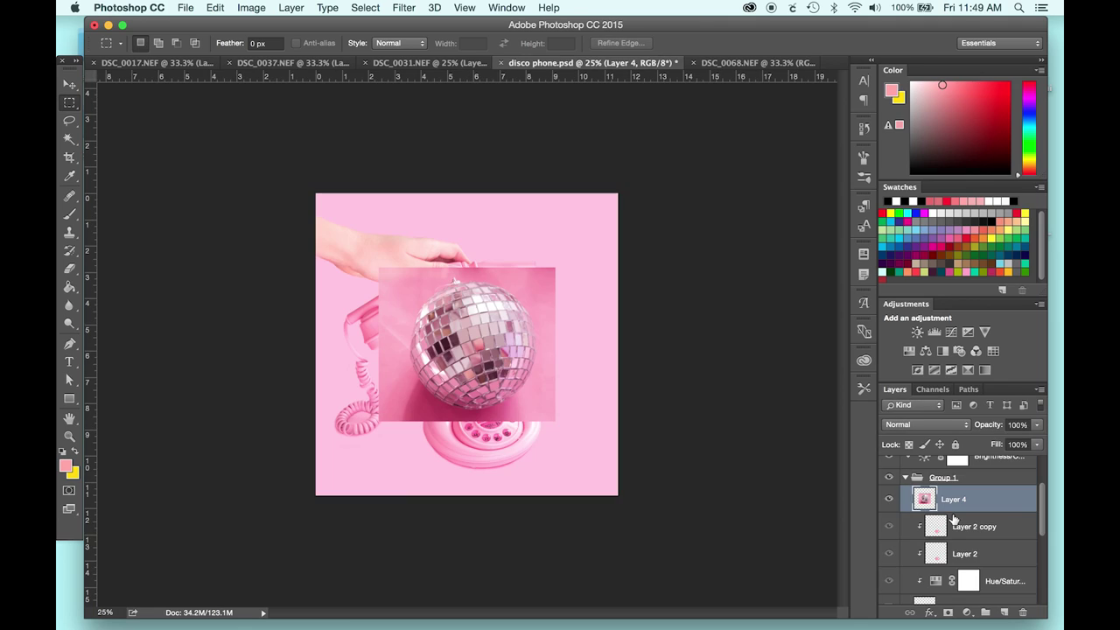
pyautogui.press('v')
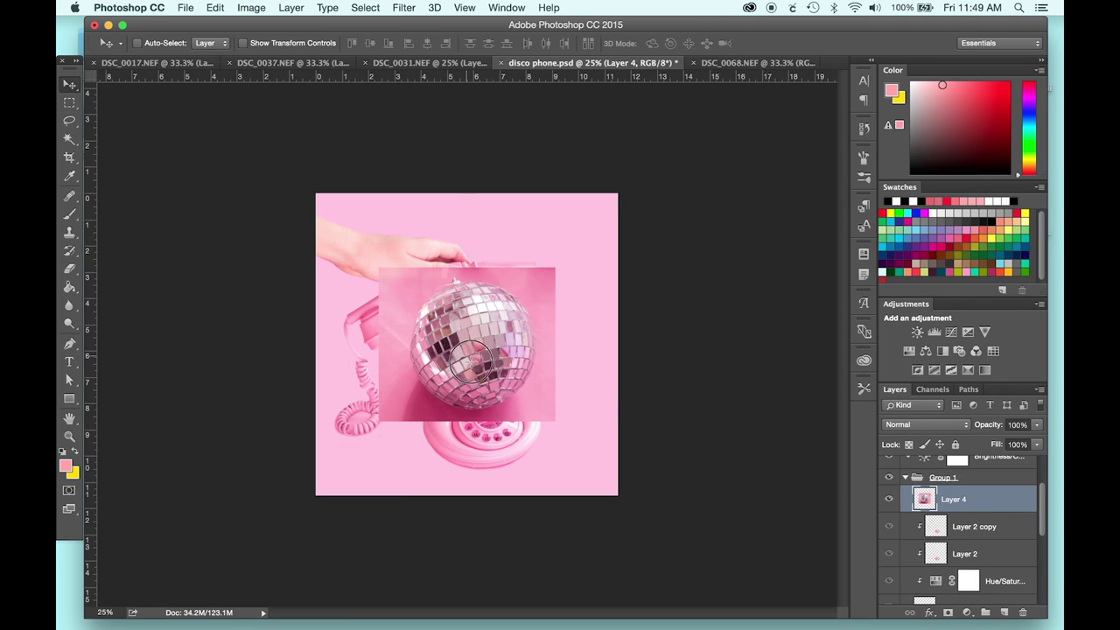
pyautogui.moveTo(468, 345); pyautogui.dragTo(476, 402)
pyautogui.press('l')
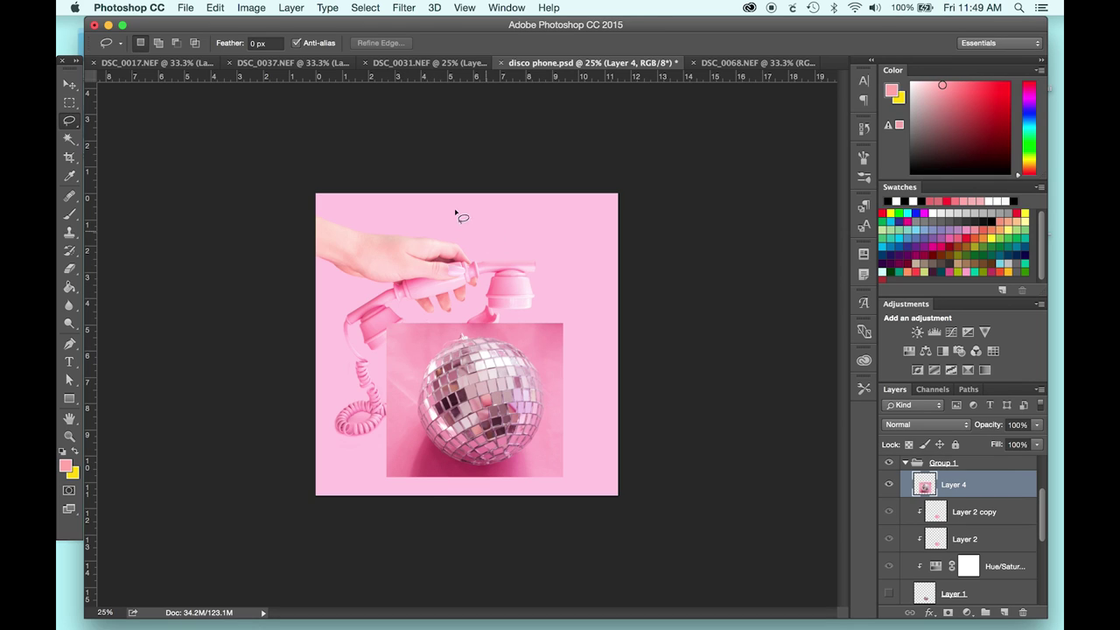
pyautogui.click(69, 103)
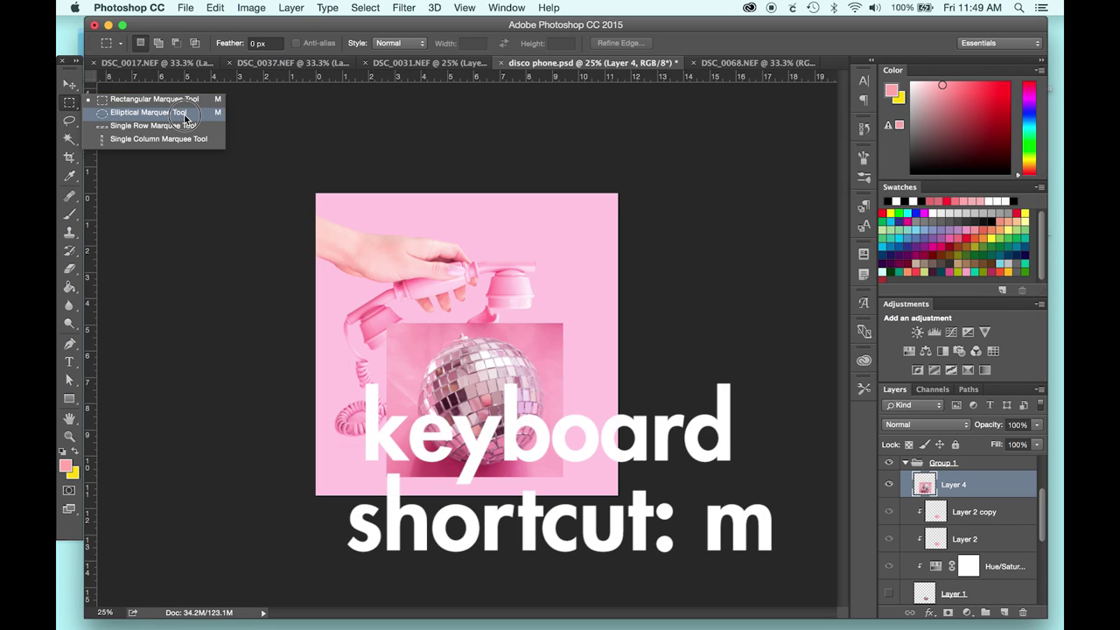
# Draw an elliptical selection around the disco ball and review it in Refine Edge.
pyautogui.click(185, 114)
pyautogui.moveTo(419, 335); pyautogui.dragTo(543, 463)
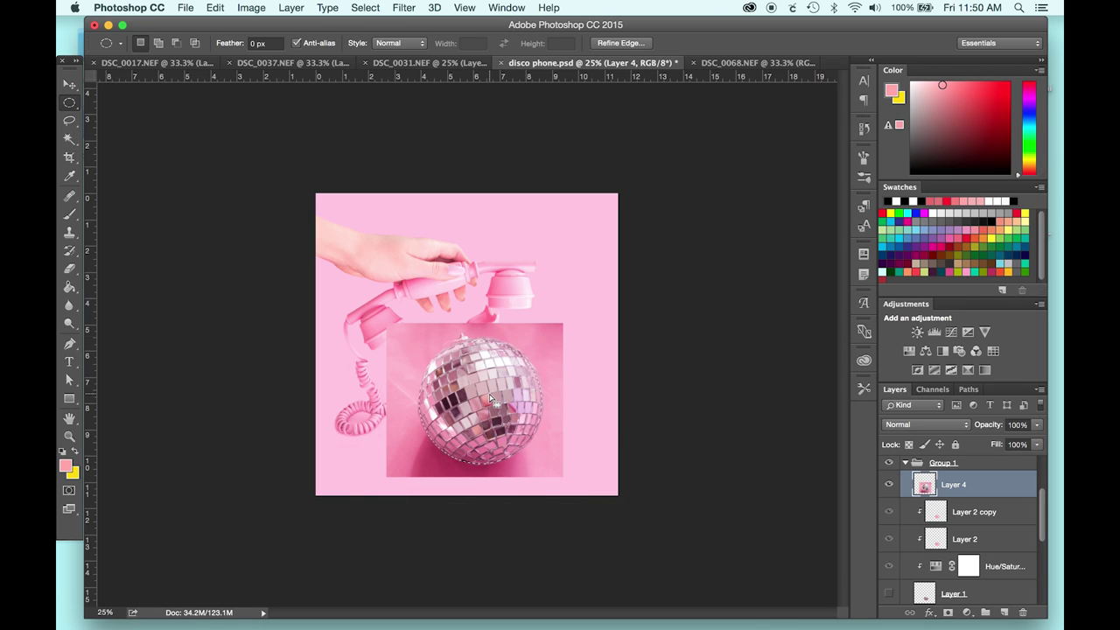
pyautogui.click(366, 7)
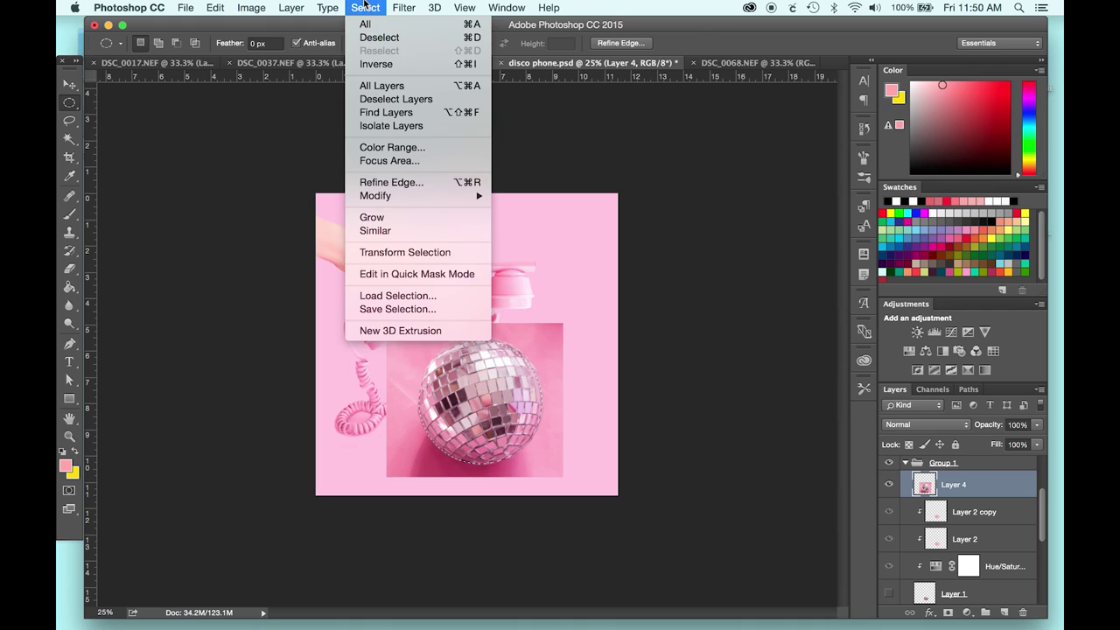
pyautogui.click(415, 182)
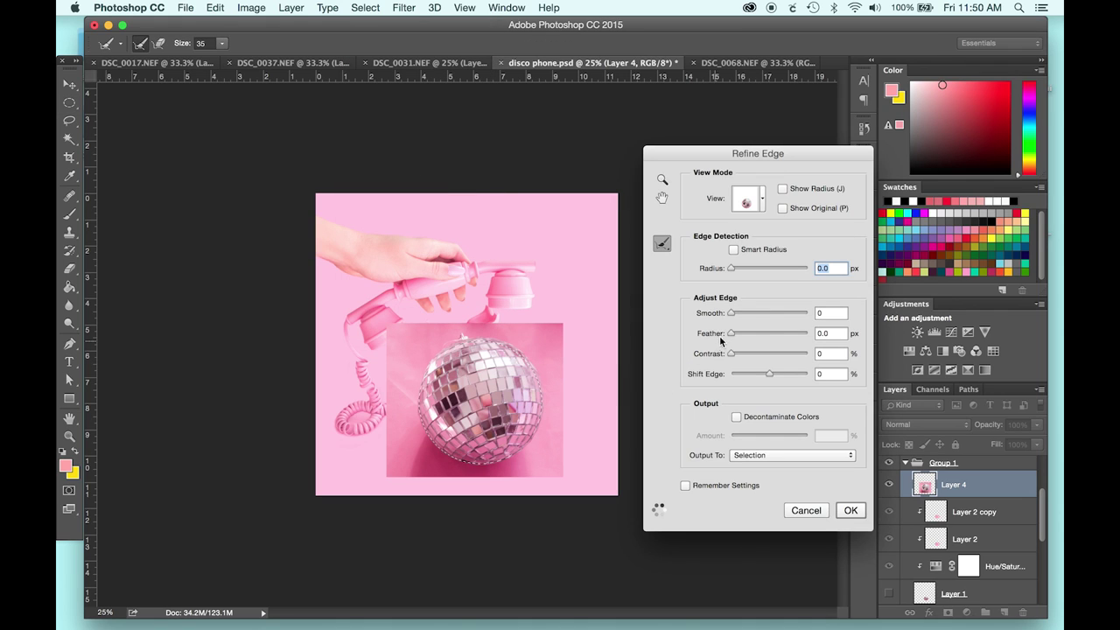
pyautogui.press('Escape')
# Mask the disco ball to the circle and scale it down onto the phone's base.
pyautogui.press('super+t')
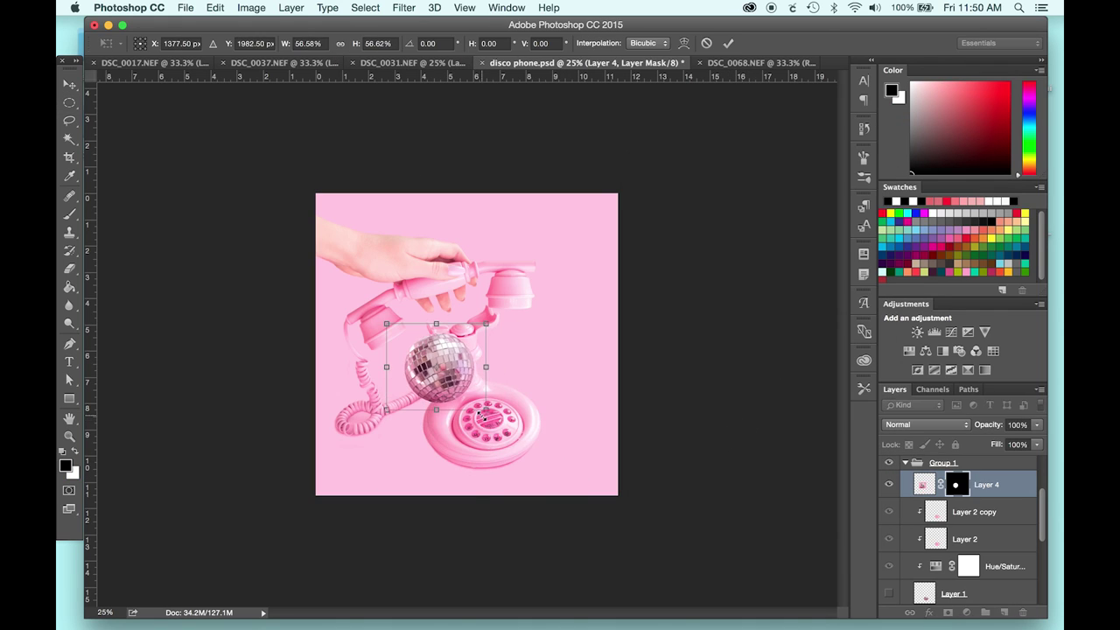
pyautogui.press('super+equal')
pyautogui.moveTo(472, 367); pyautogui.dragTo(499, 453)
pyautogui.press('Return')
pyautogui.click(216, 7)
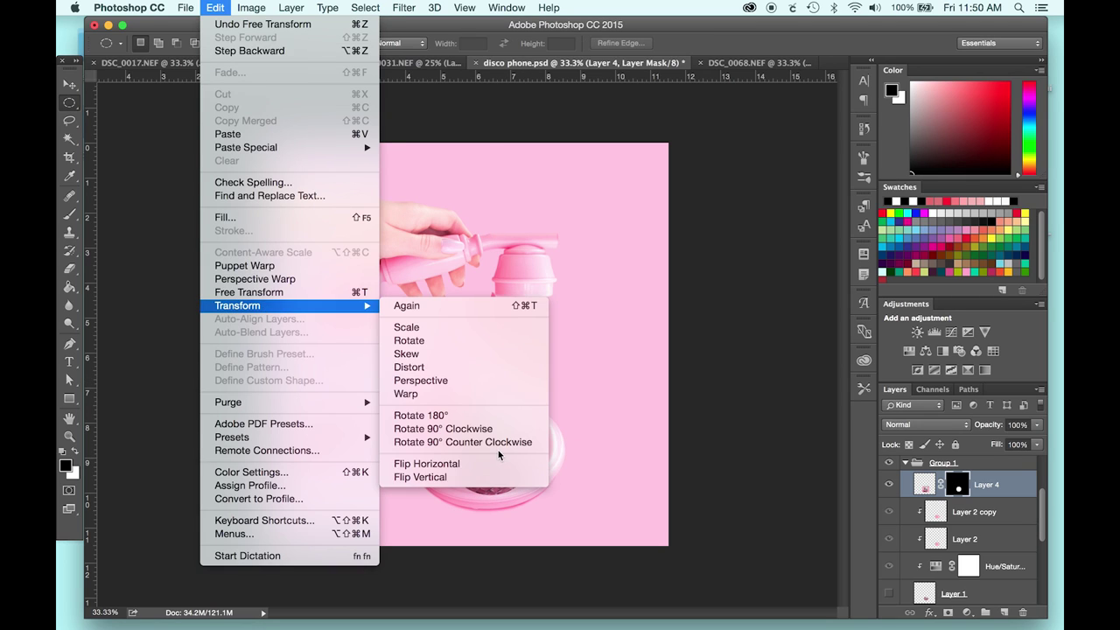
pyautogui.click(411, 383)
pyautogui.press('Escape')
pyautogui.click(216, 7)
# Perspective Warp the ball, adjusting the grid corners to match the dial's angle.
pyautogui.click(263, 279)
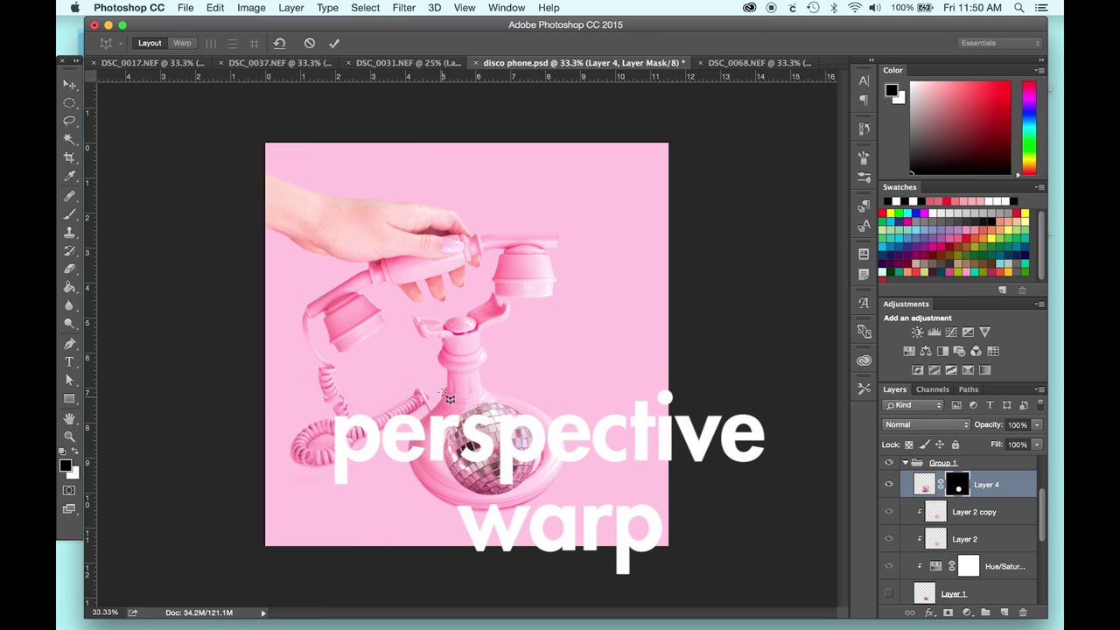
pyautogui.moveTo(438, 391)
pyautogui.mouseDown()
pyautogui.moveTo(554, 500)
pyautogui.moveTo(570, 487)
pyautogui.mouseUp()
pyautogui.click(183, 43)
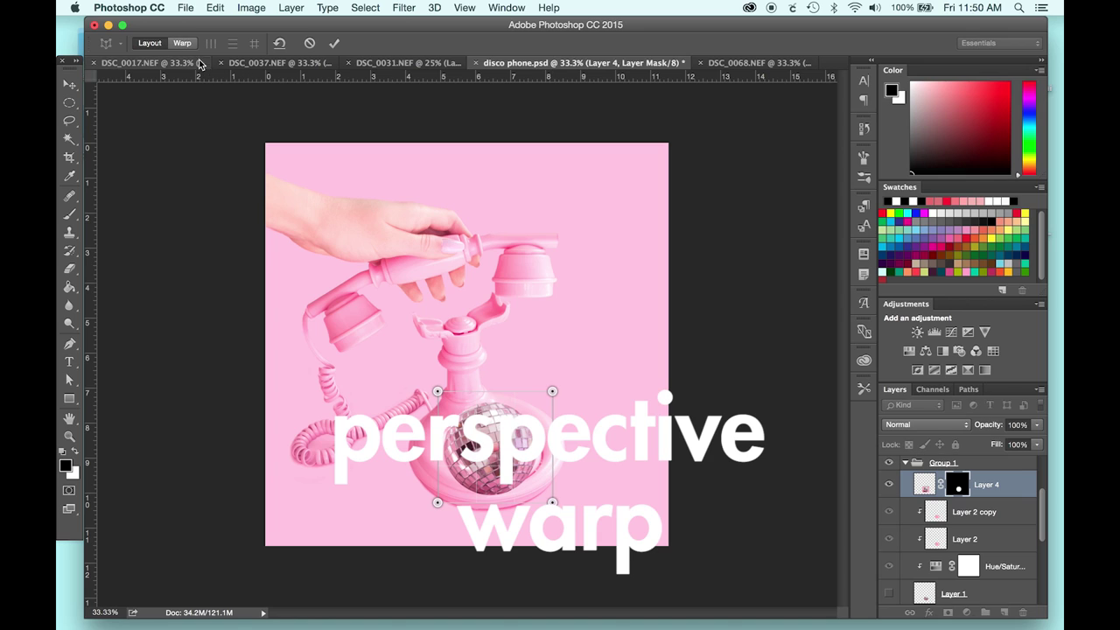
pyautogui.click(436, 500)
pyautogui.moveTo(438, 391); pyautogui.dragTo(441, 406)
pyautogui.moveTo(552, 391); pyautogui.dragTo(546, 401)
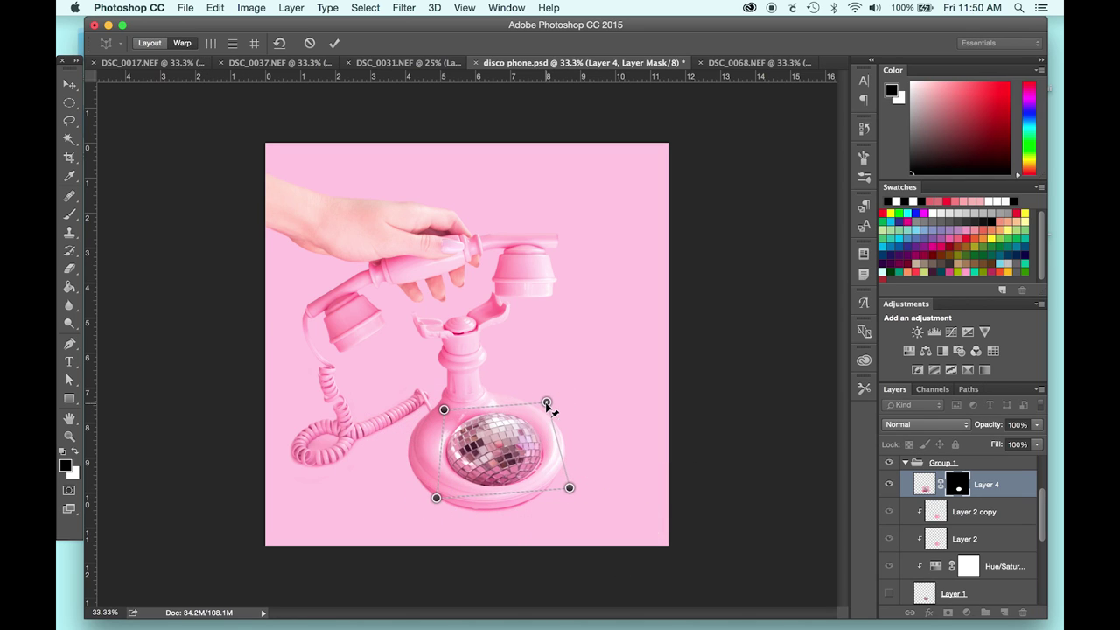
pyautogui.moveTo(570, 488); pyautogui.dragTo(575, 489)
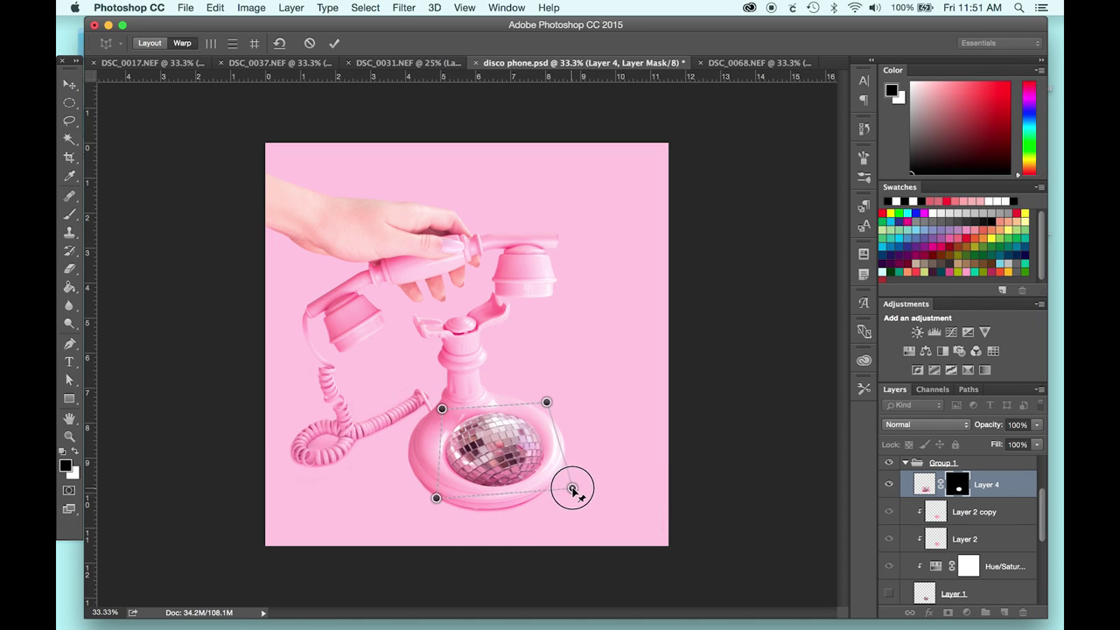
pyautogui.press('Return')
pyautogui.press('m')
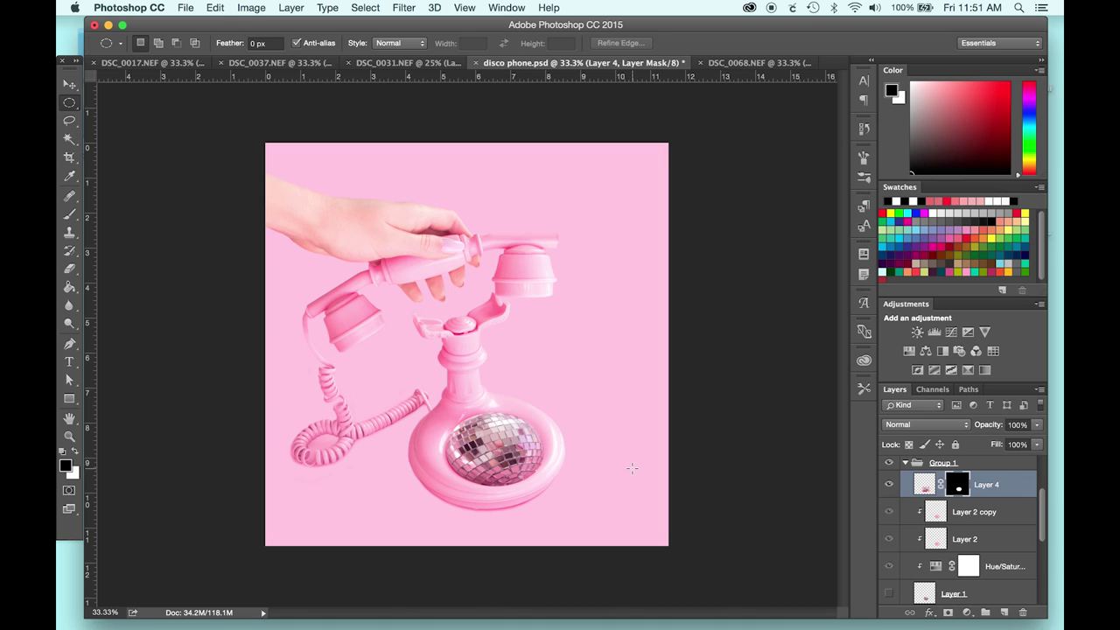
pyautogui.press('v')
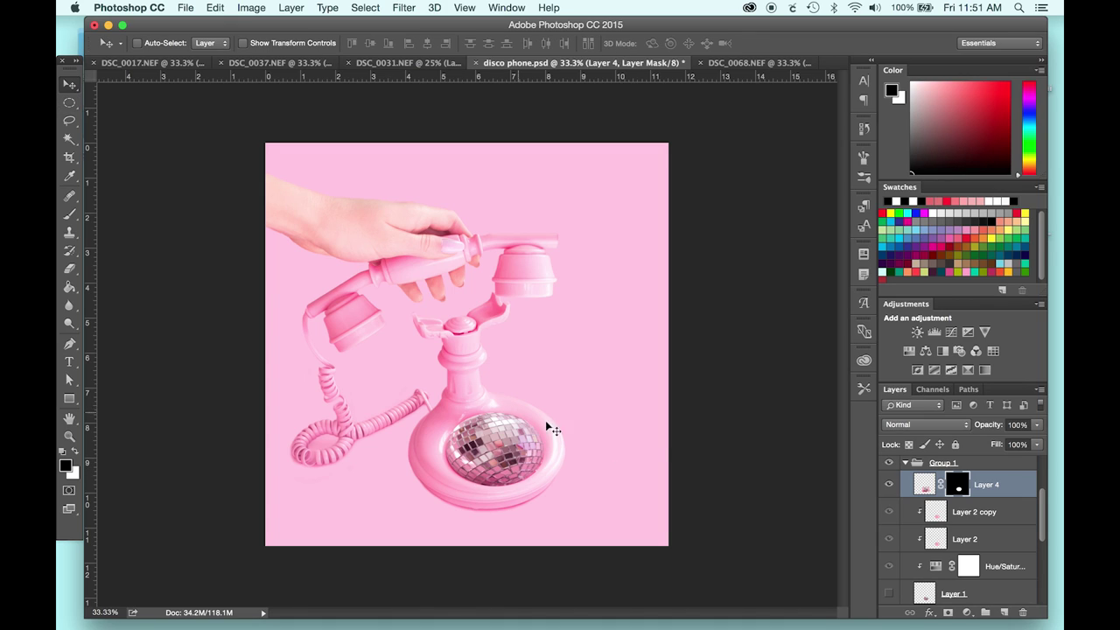